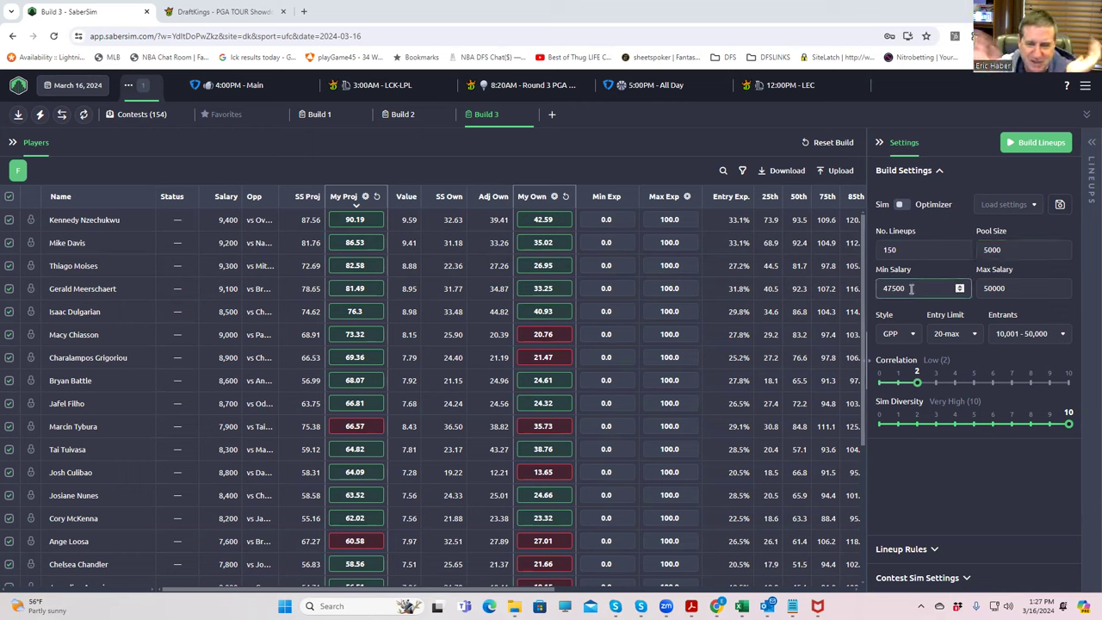
- Switch Build 3's entry limit from 20-max to 150-max
left_click(940, 334)
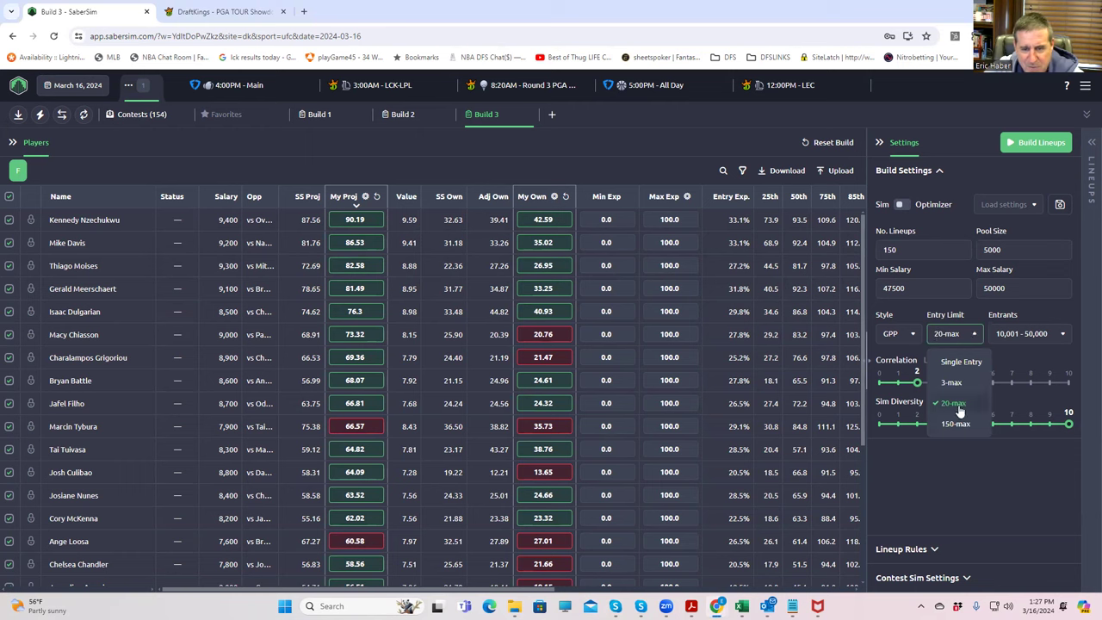
left_click(955, 425)
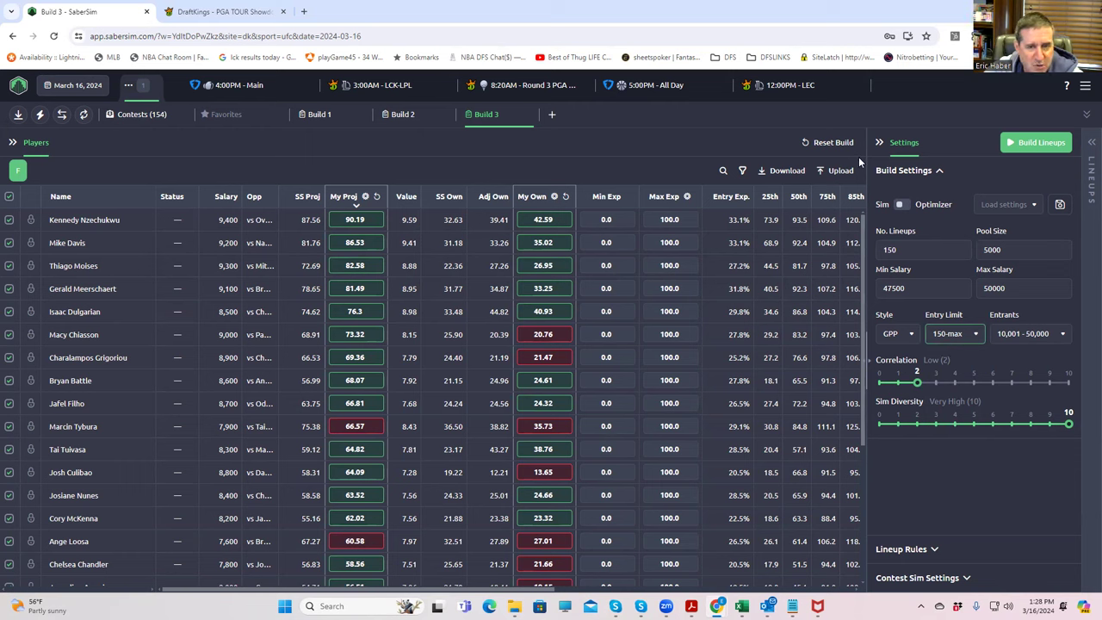
left_click(932, 549)
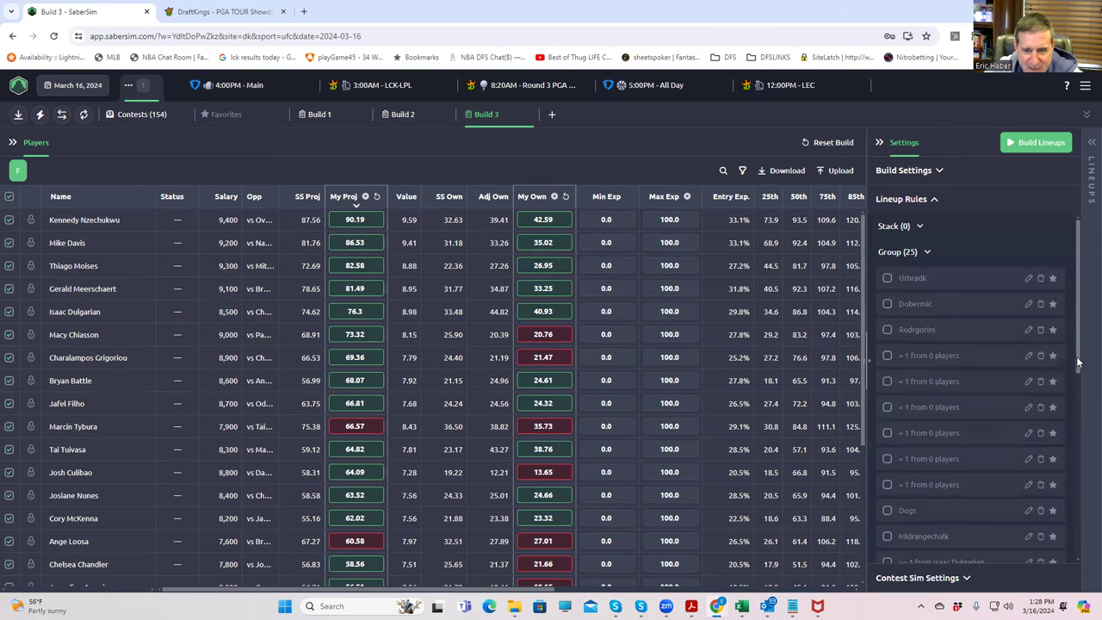
left_click_drag(1078, 362, 1072, 432)
scroll(1067, 465, "down", 4)
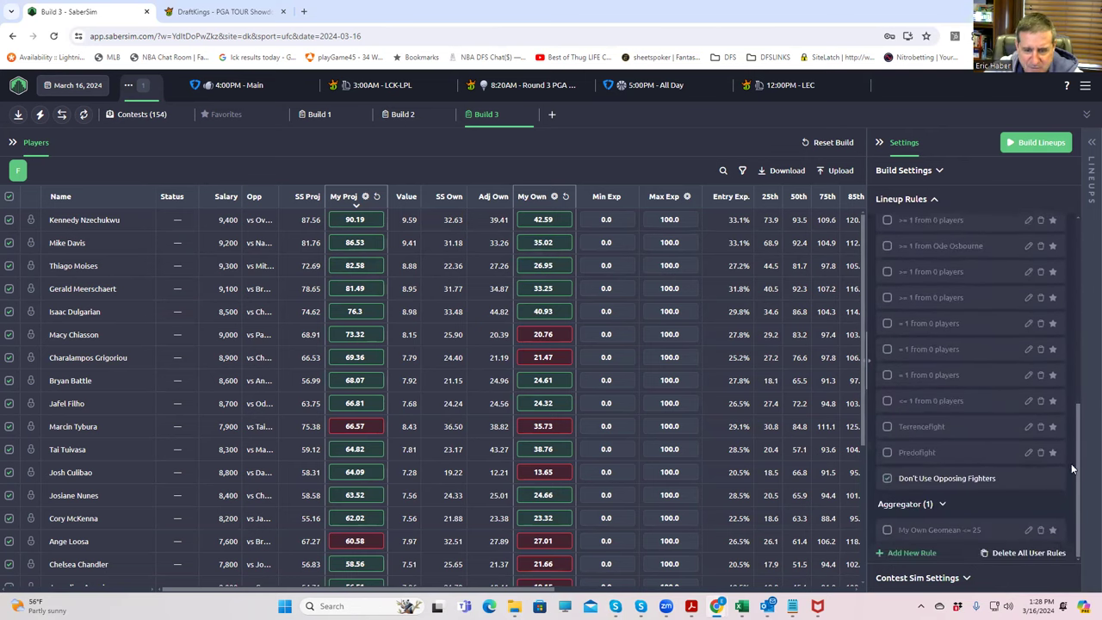
left_click_drag(1078, 460, 1058, 197)
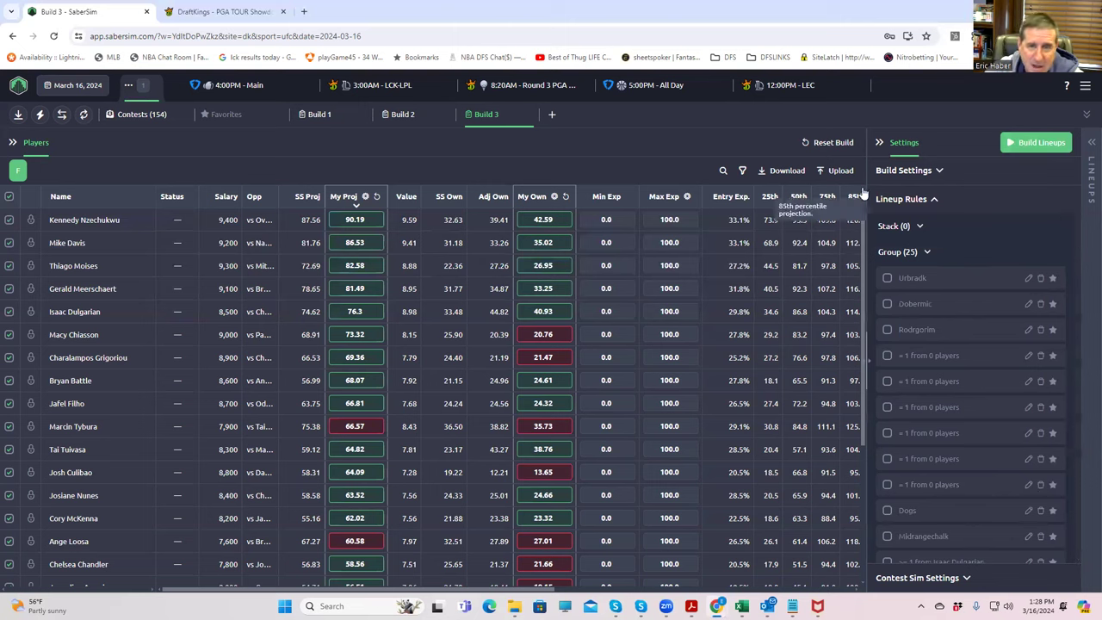
left_click(909, 172)
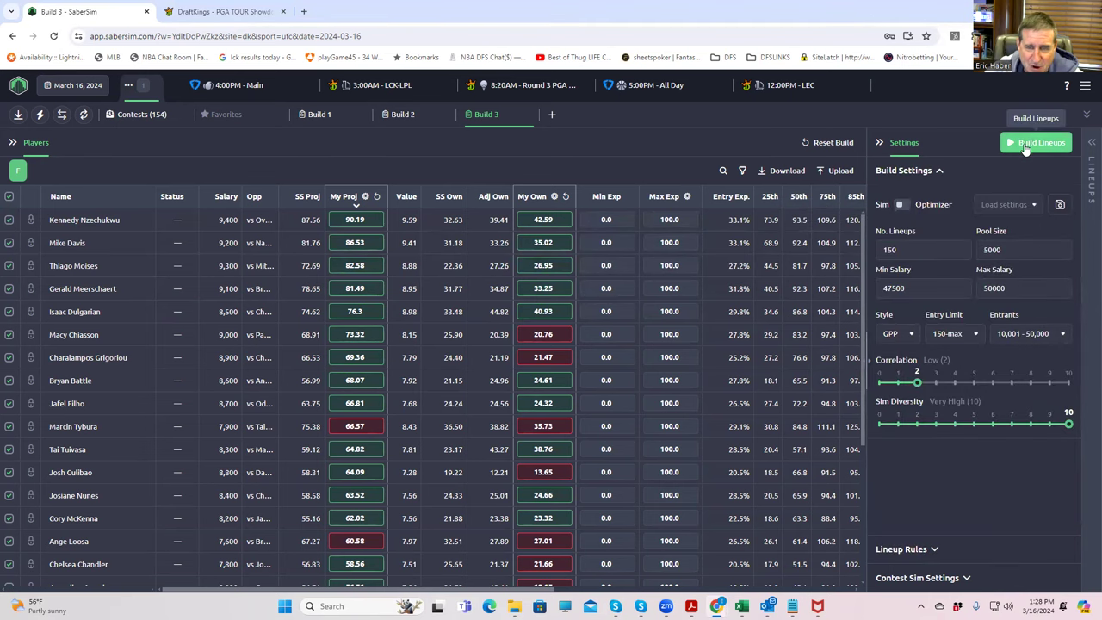
- Start generating Build 3's 5000-lineup pool
left_click(1025, 147)
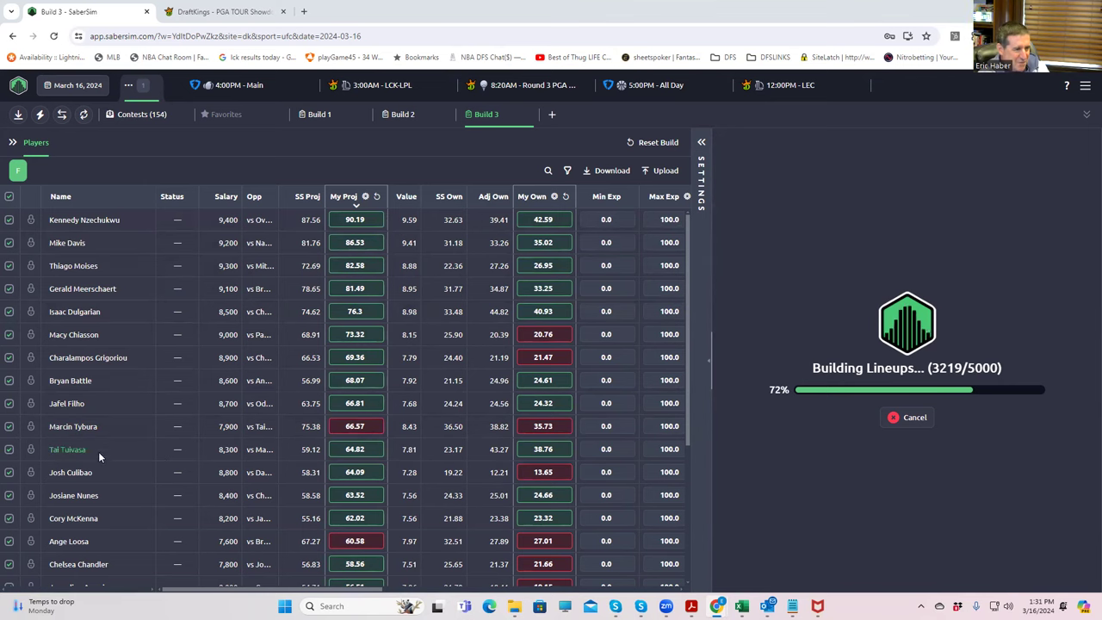
scroll(275, 457, "down", 1)
scroll(276, 457, "down", 1)
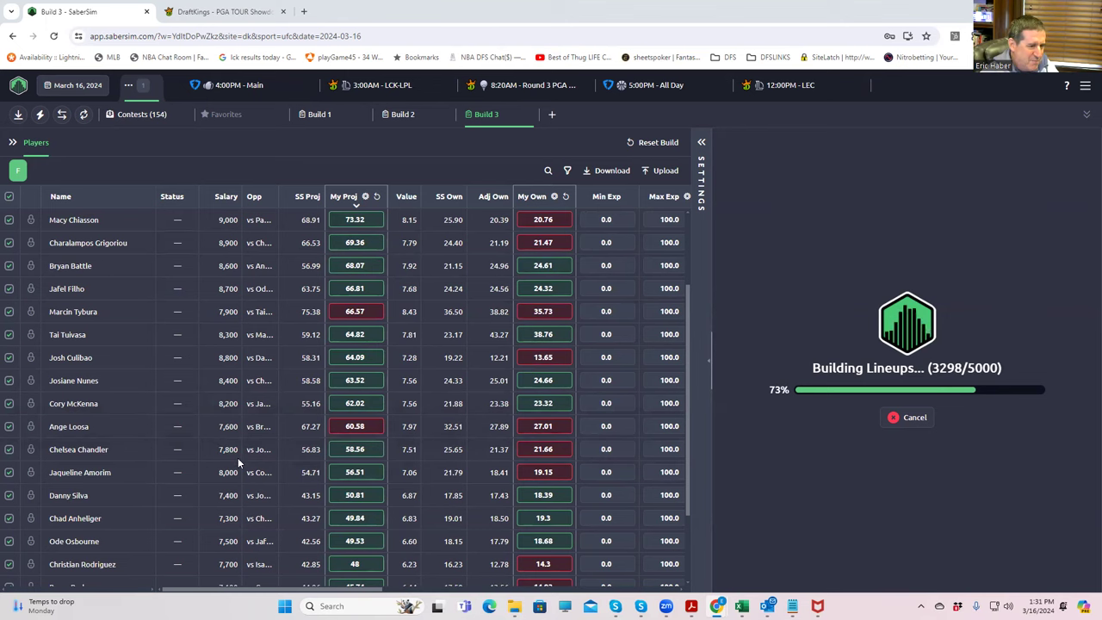
scroll(232, 485, "down", 1)
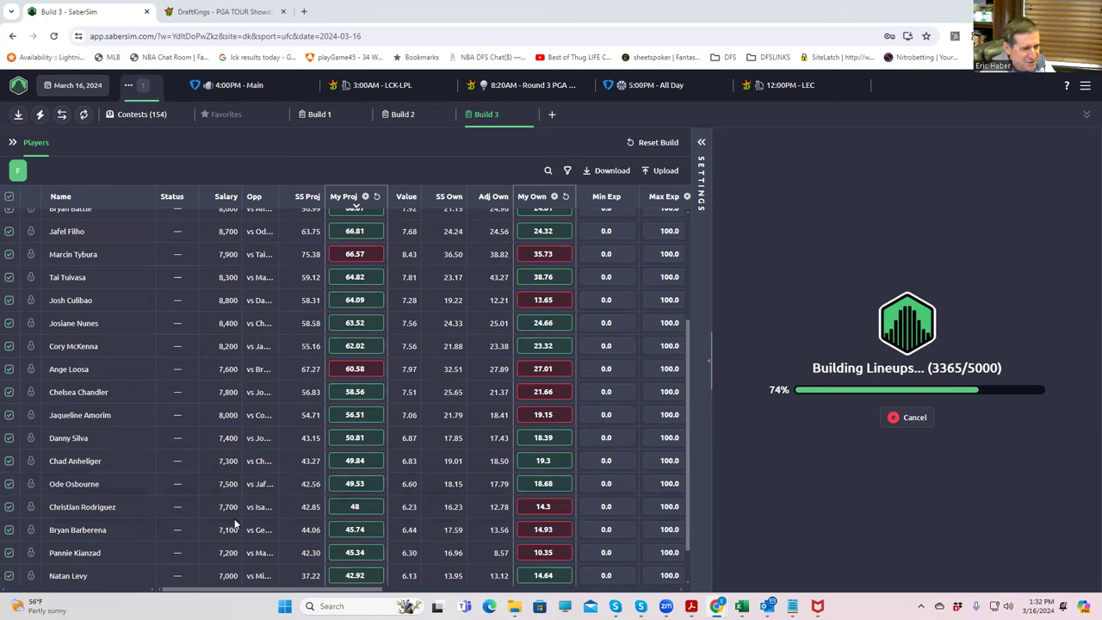
scroll(231, 529, "down", 1)
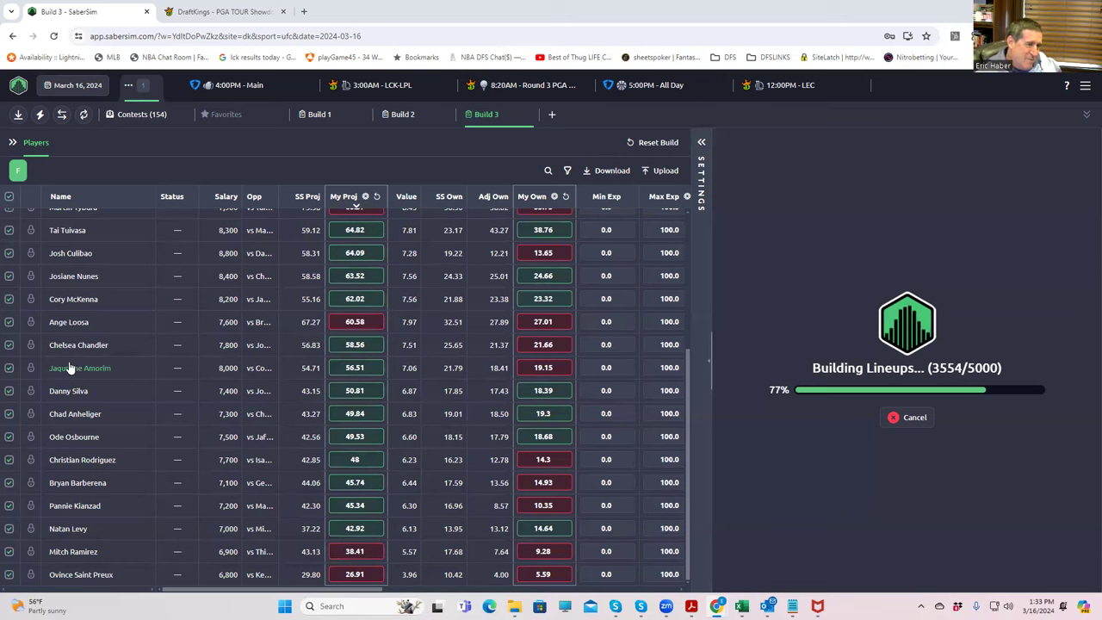
scroll(163, 291, "up", 2)
scroll(159, 282, "up", 1)
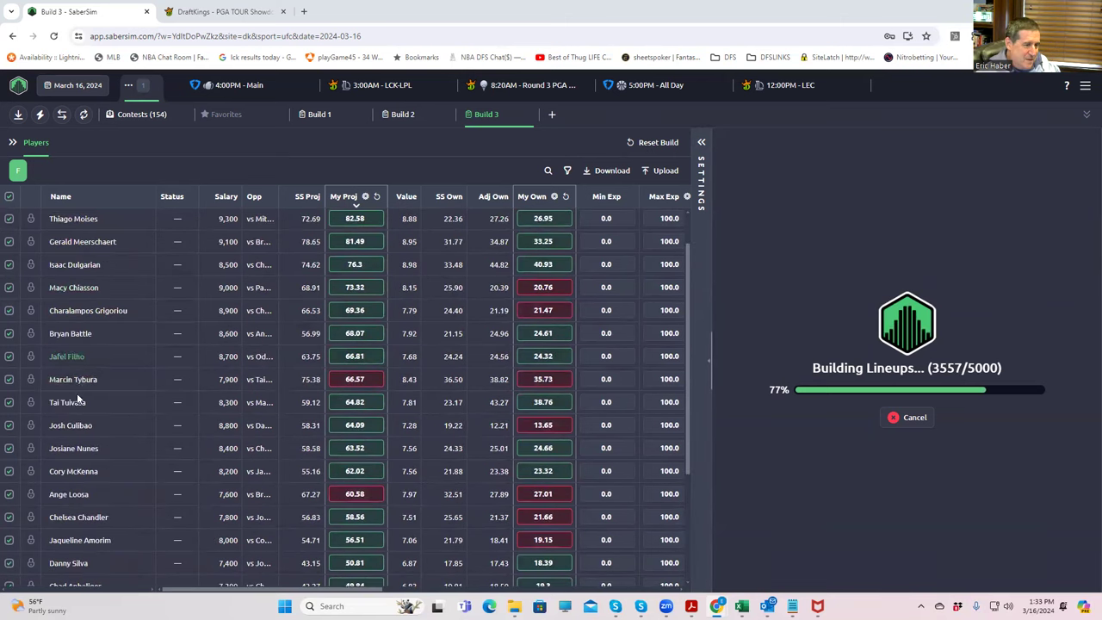
scroll(128, 380, "up", 1)
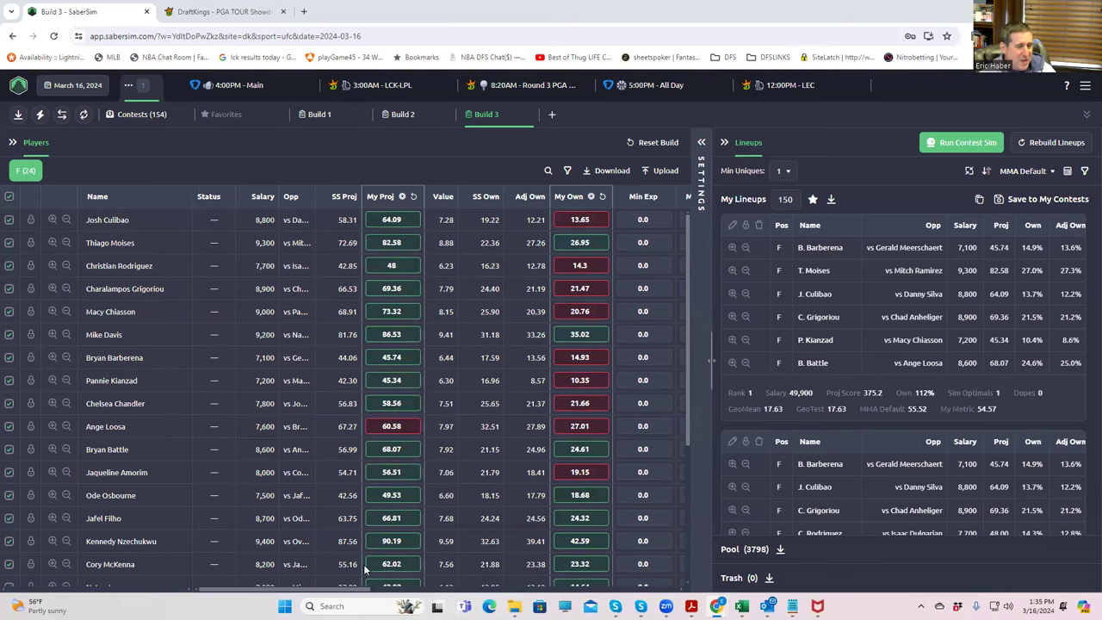
- Scroll the Players table sideways to review the exposure columns
left_click_drag(358, 589, 191, 577)
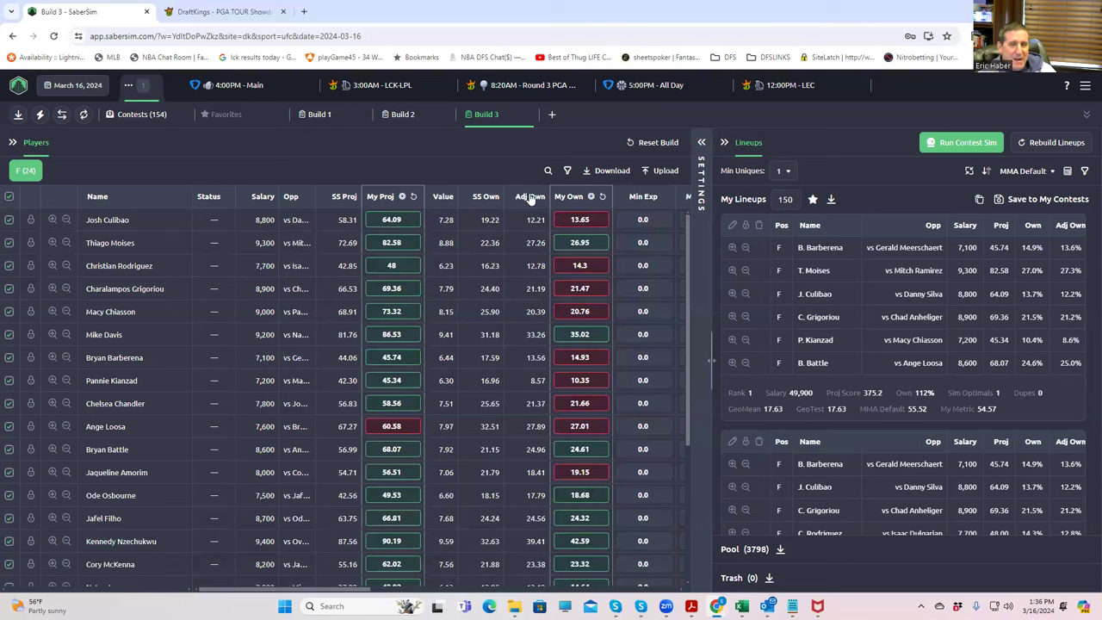
- Keep minimum uniques at 1 and reduce My Lineups from 150 to 30
left_click(789, 173)
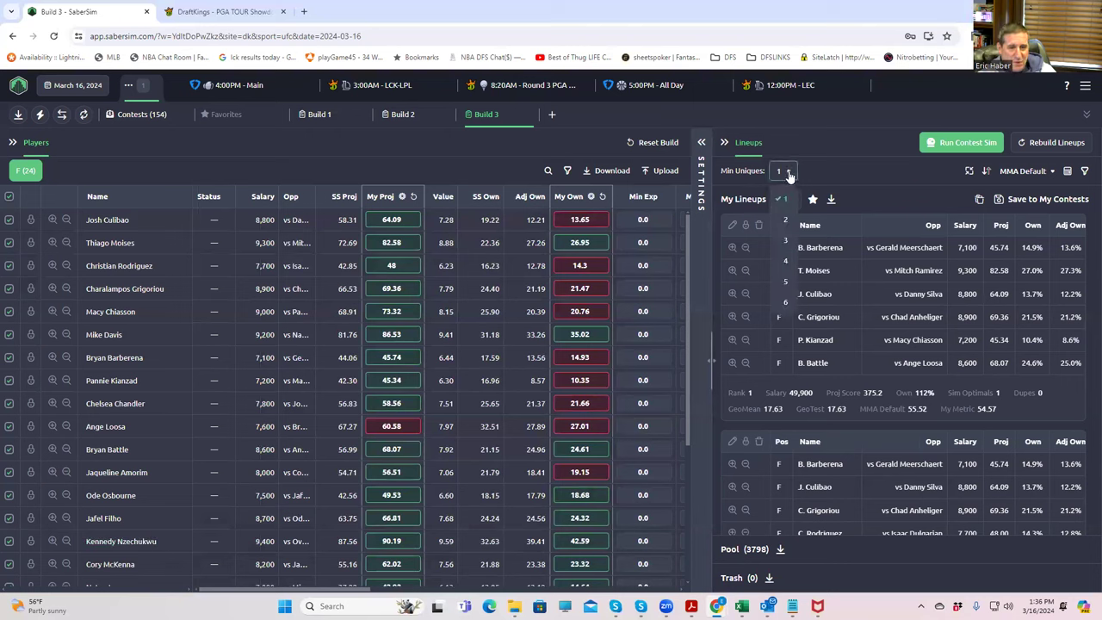
left_click(826, 168)
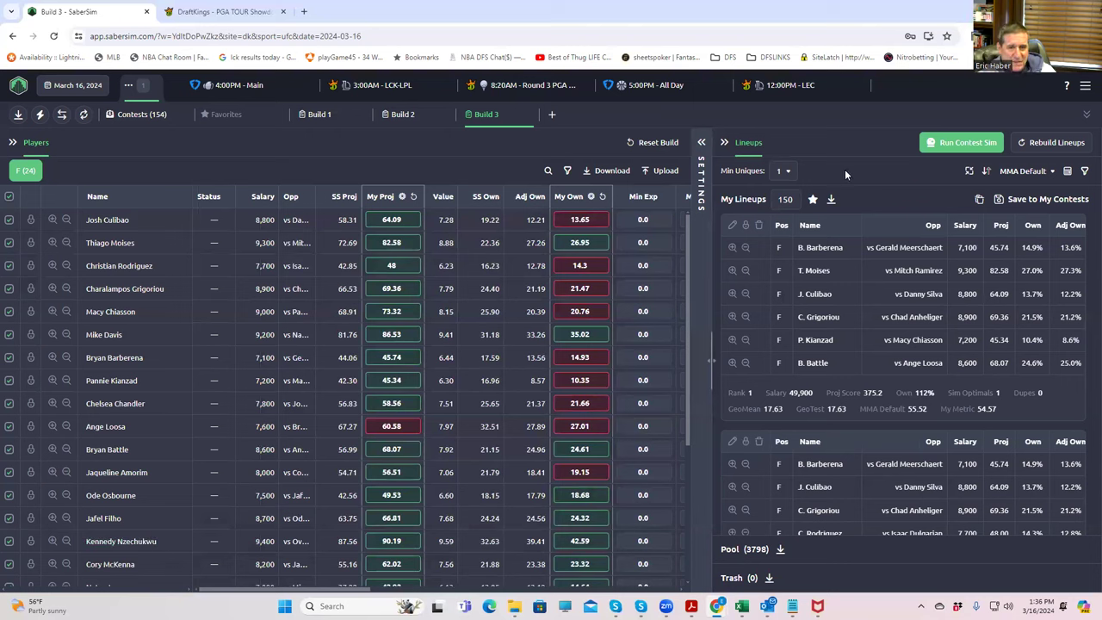
double_click(784, 199)
type("30")
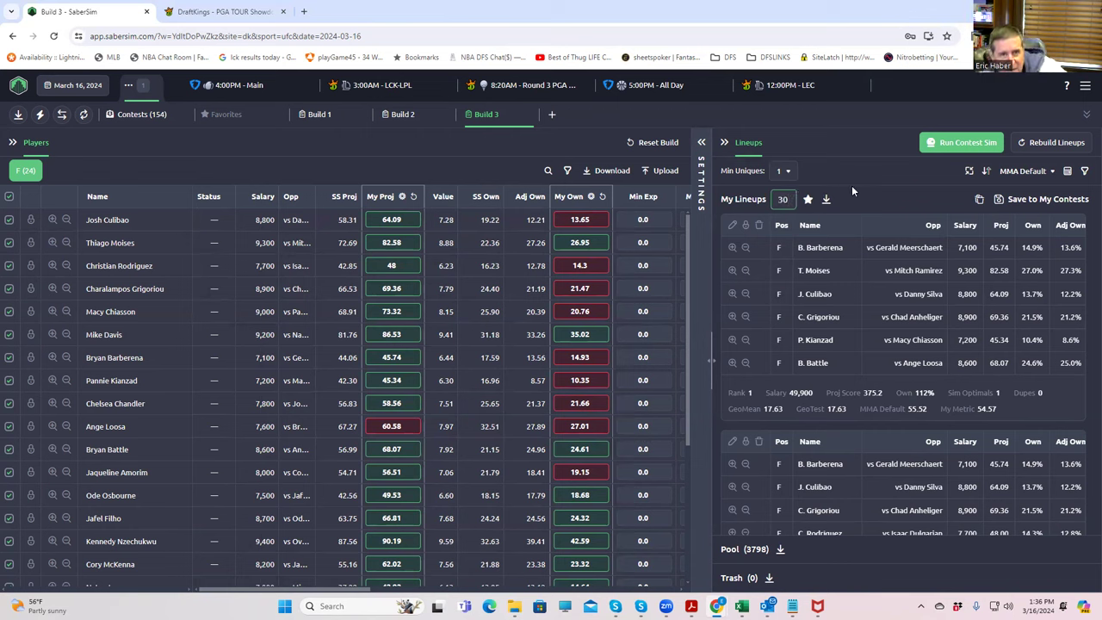
left_click(852, 187)
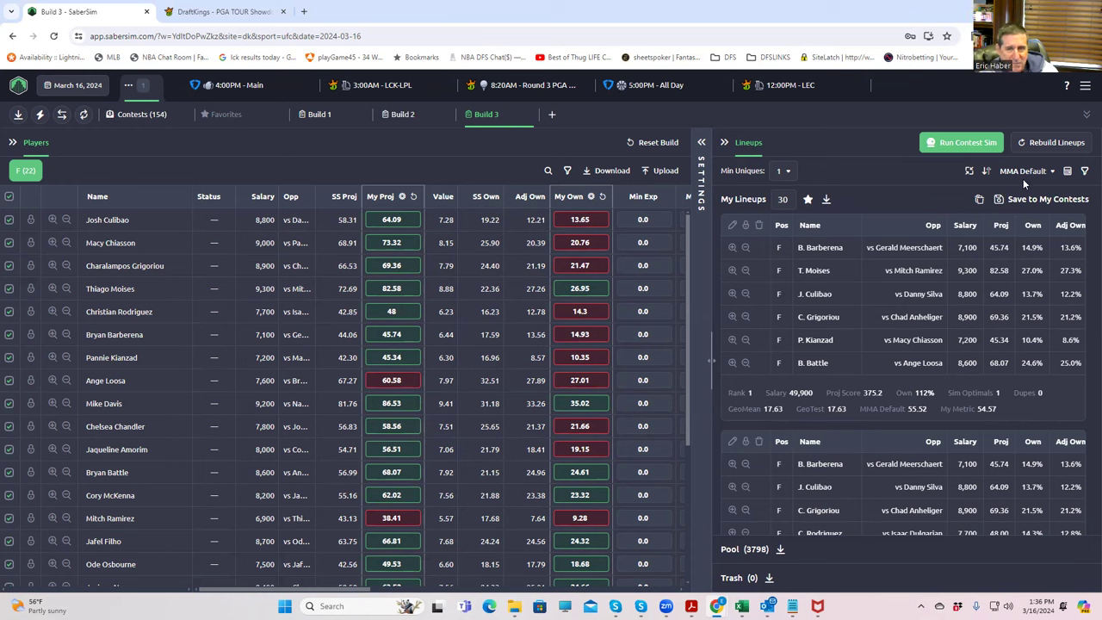
- Download the 30 lineups, save them in Excel as CSV MMADEFAULT30 in the MMA folder, and return to Chrome
left_click(825, 199)
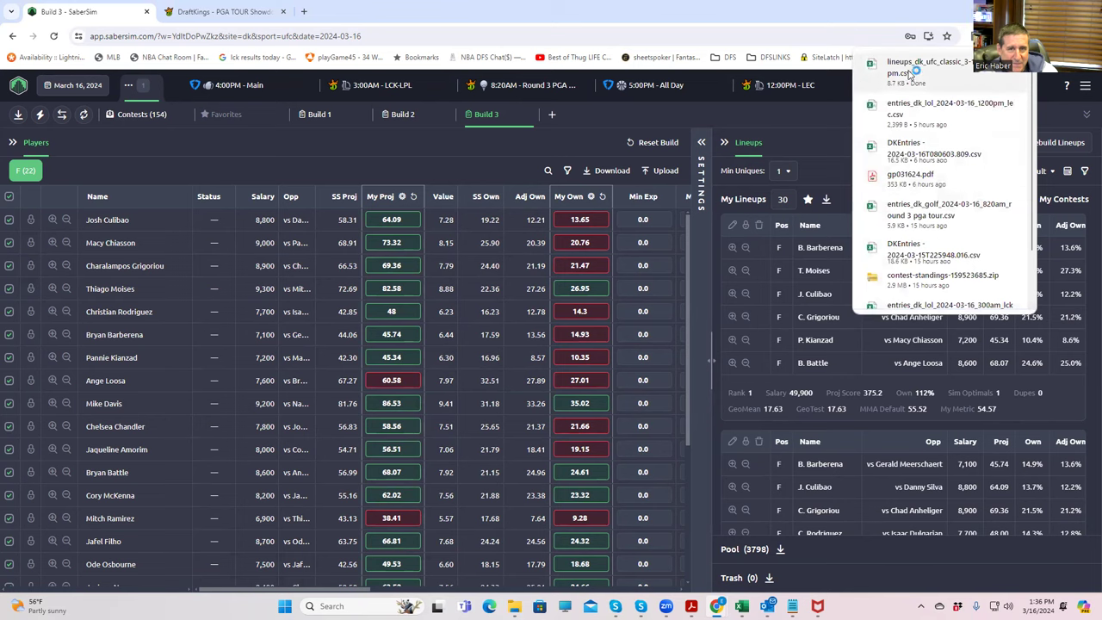
left_click(914, 69)
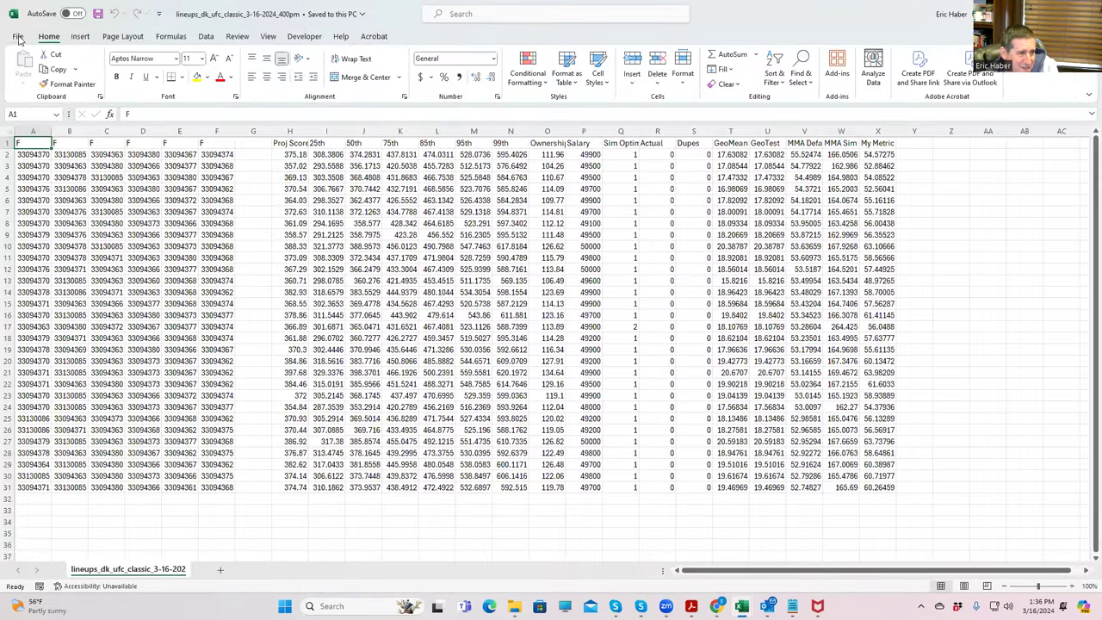
left_click(19, 39)
left_click(38, 213)
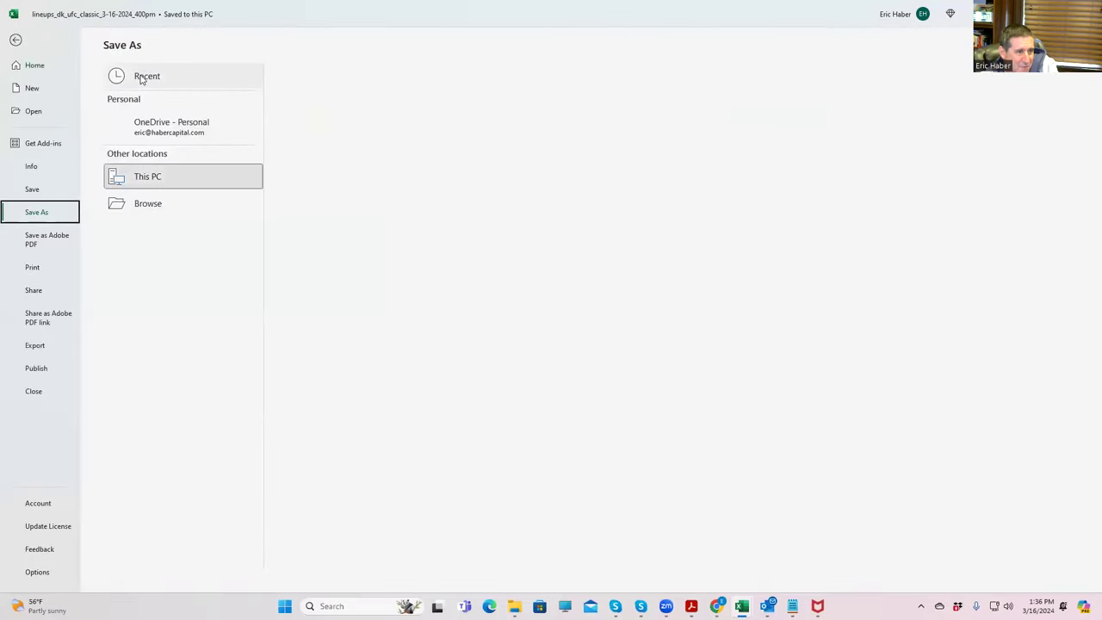
left_click(143, 76)
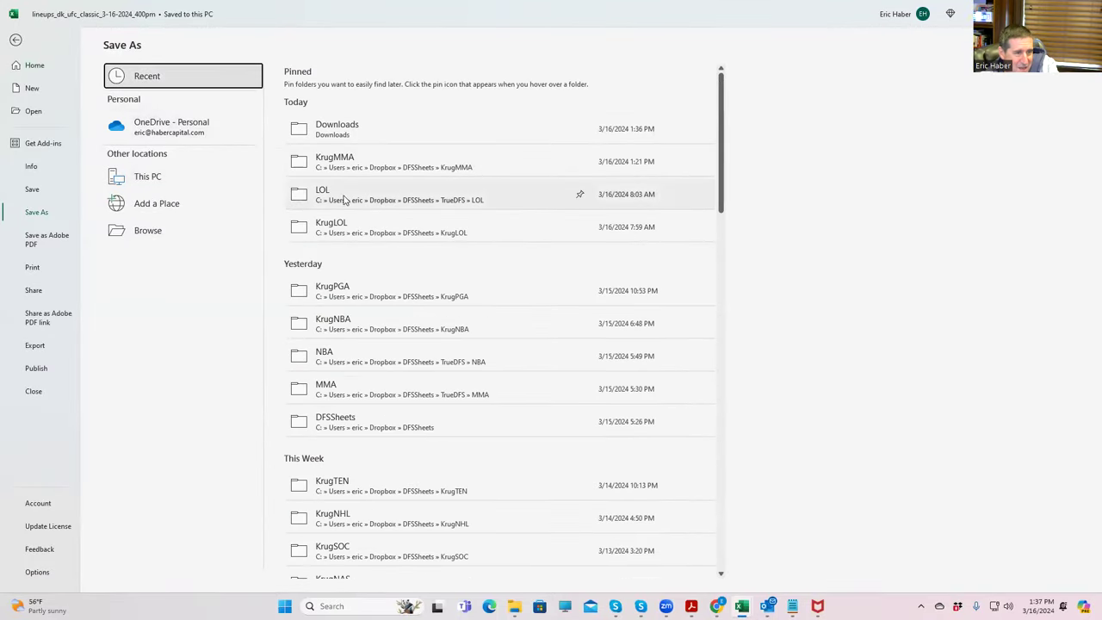
left_click(359, 387)
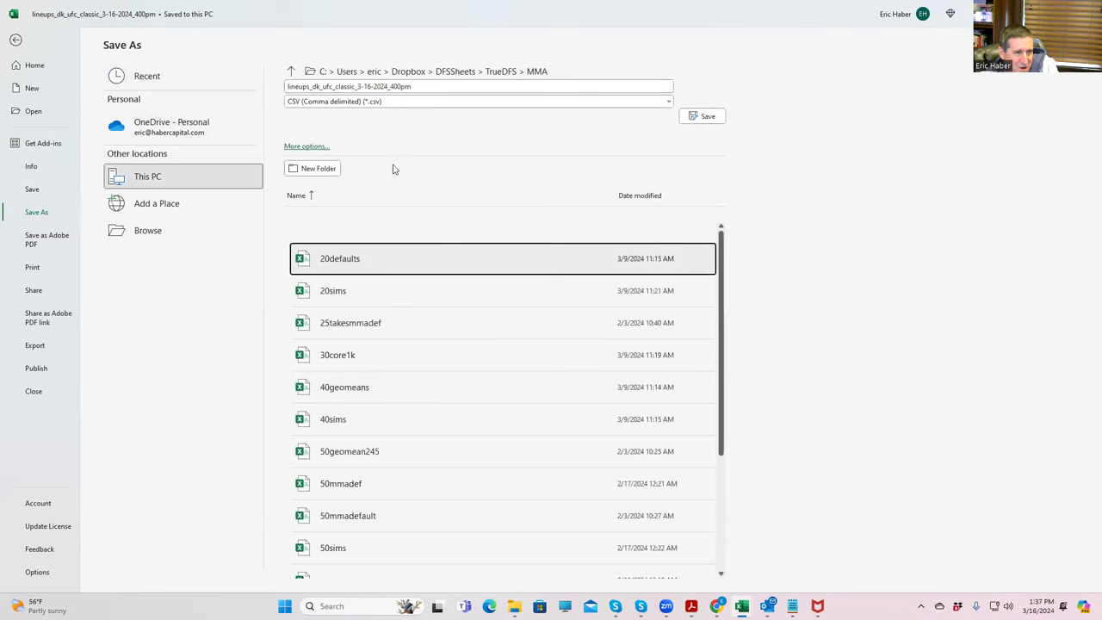
left_click(438, 84)
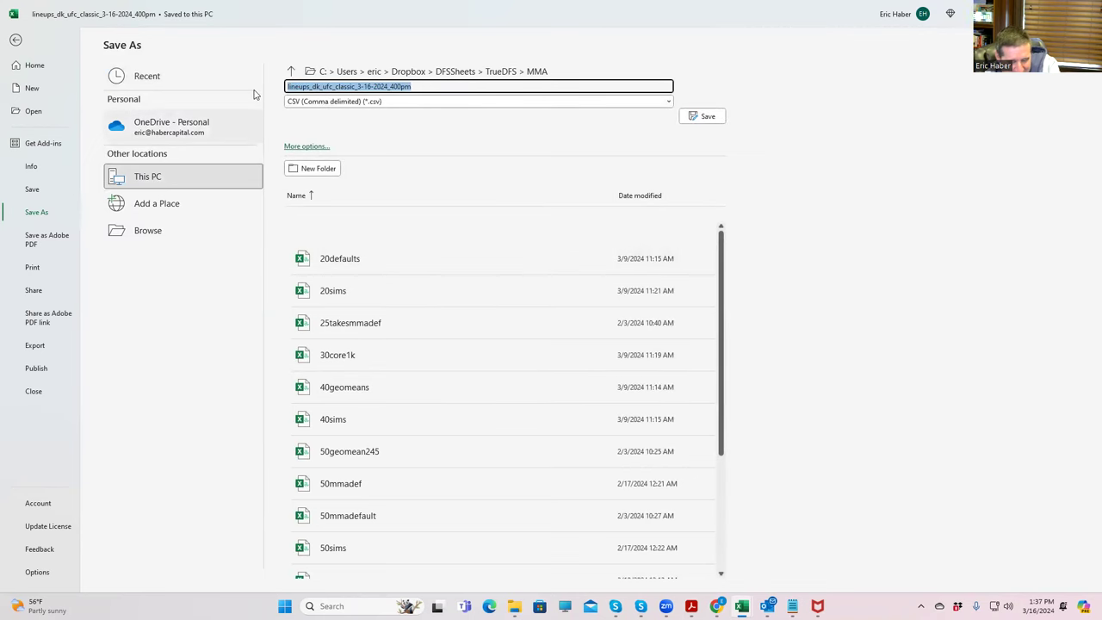
type("MMADEFAUL")
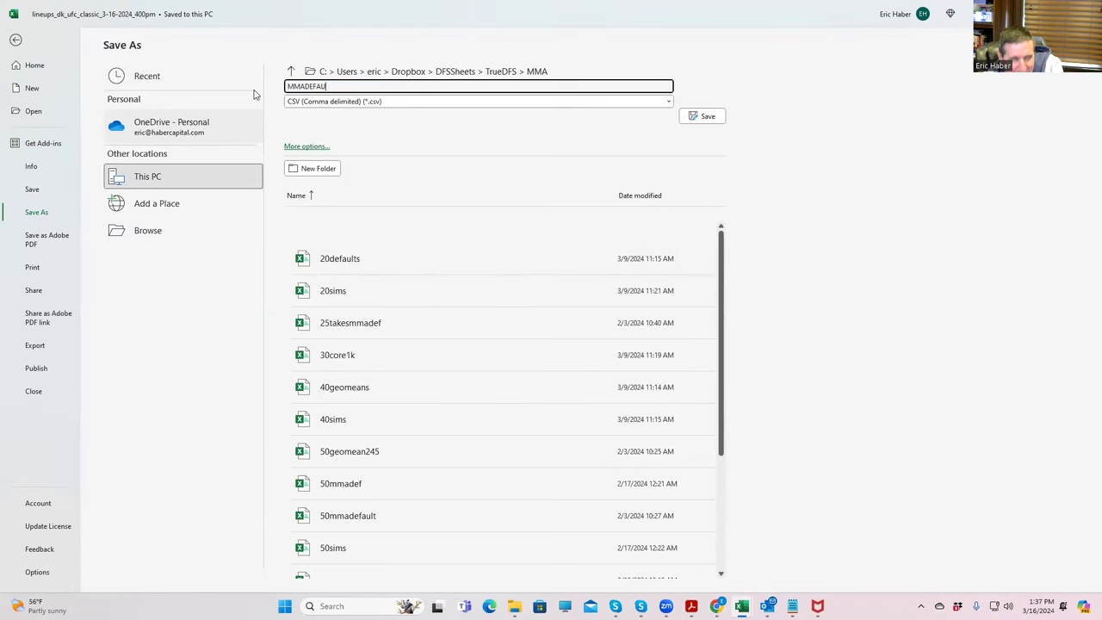
type("T30")
left_click(702, 116)
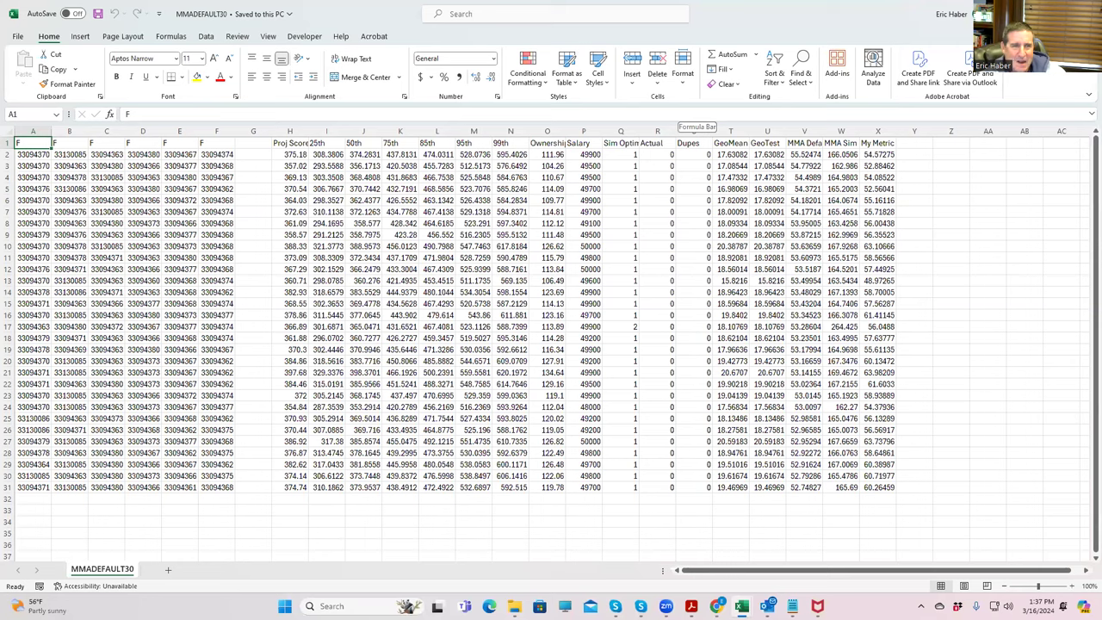
key("super+Down")
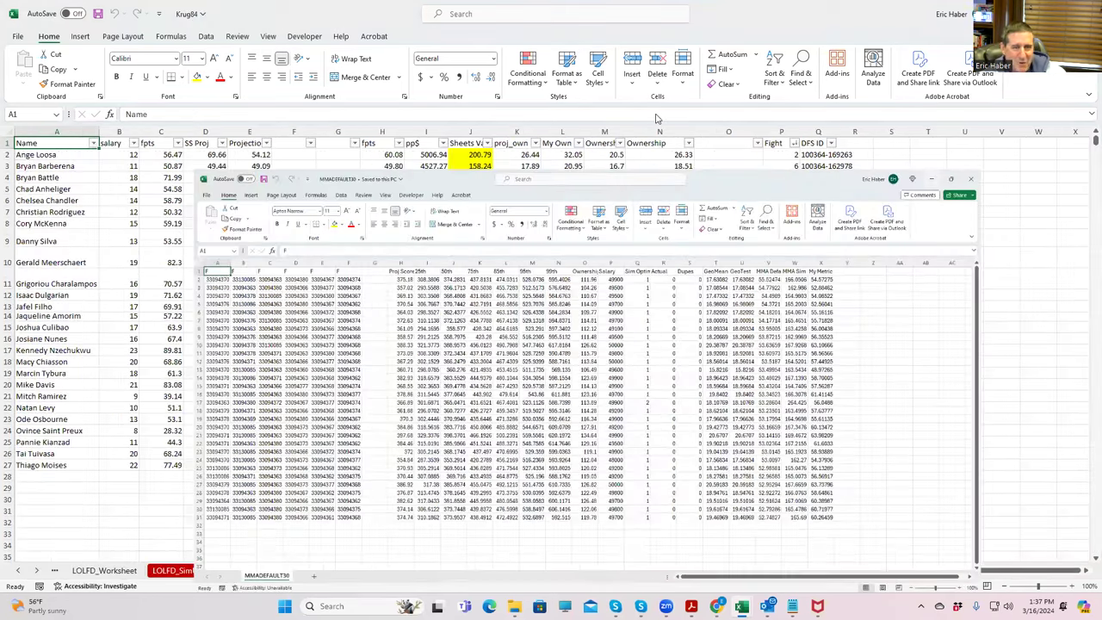
key("alt+Tab")
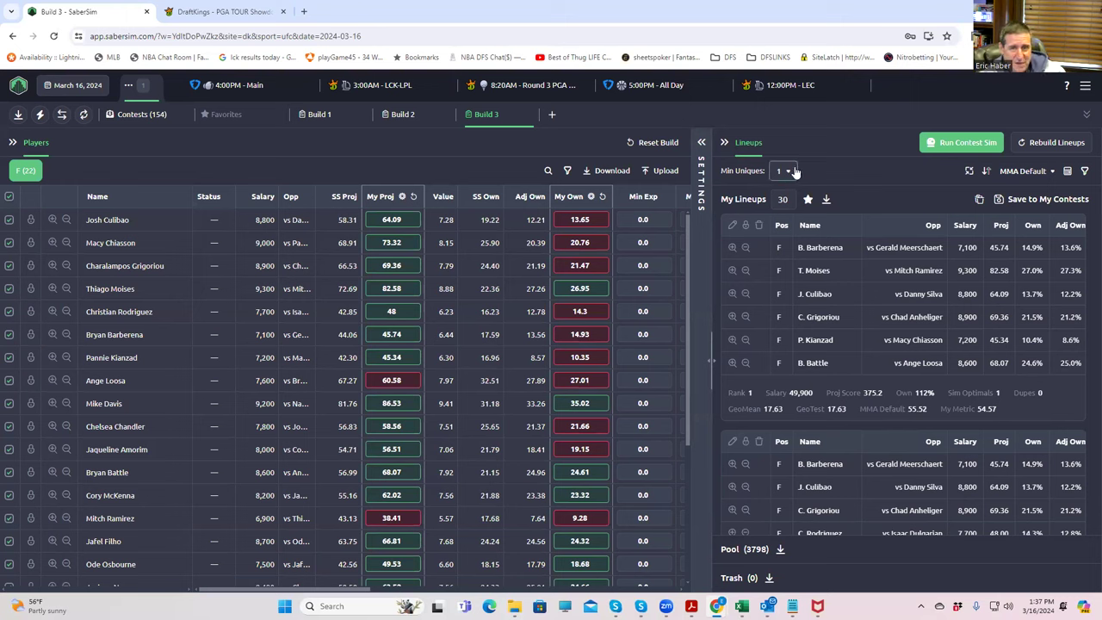
- Rank the lineups by SaberScore's MMA Sim Diversity 10 metric instead of MMA Default
left_click(1023, 172)
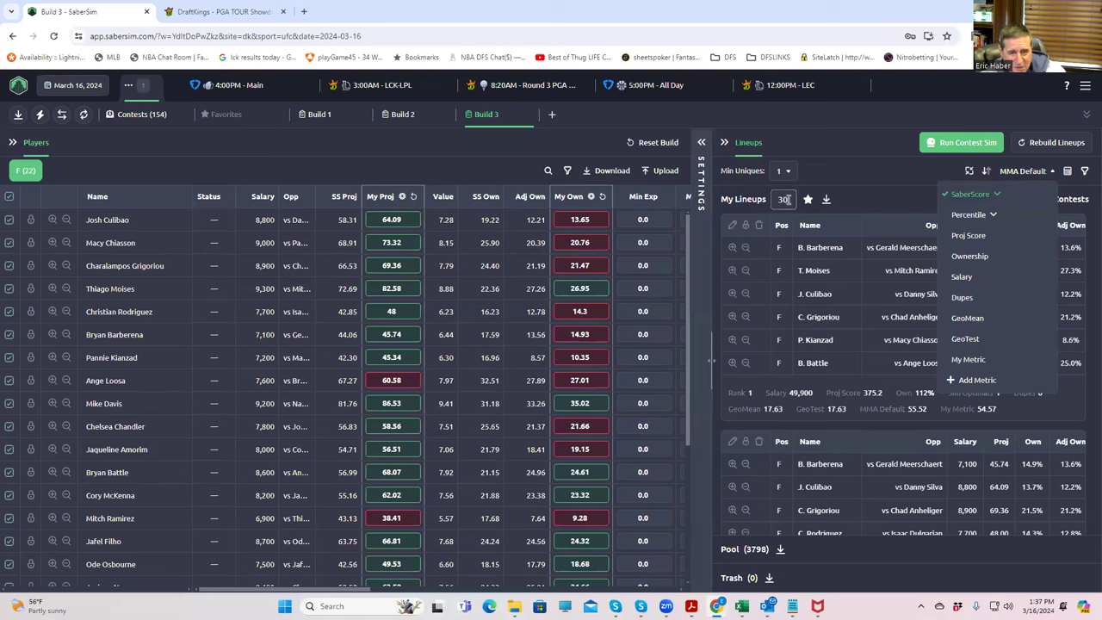
left_click(761, 200)
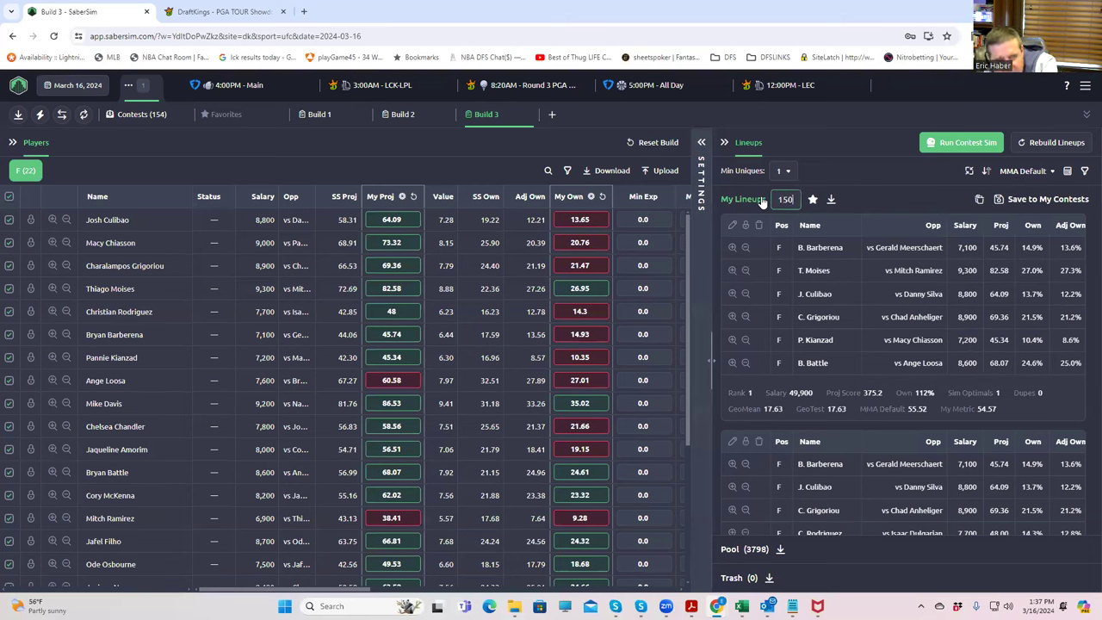
left_click(1009, 173)
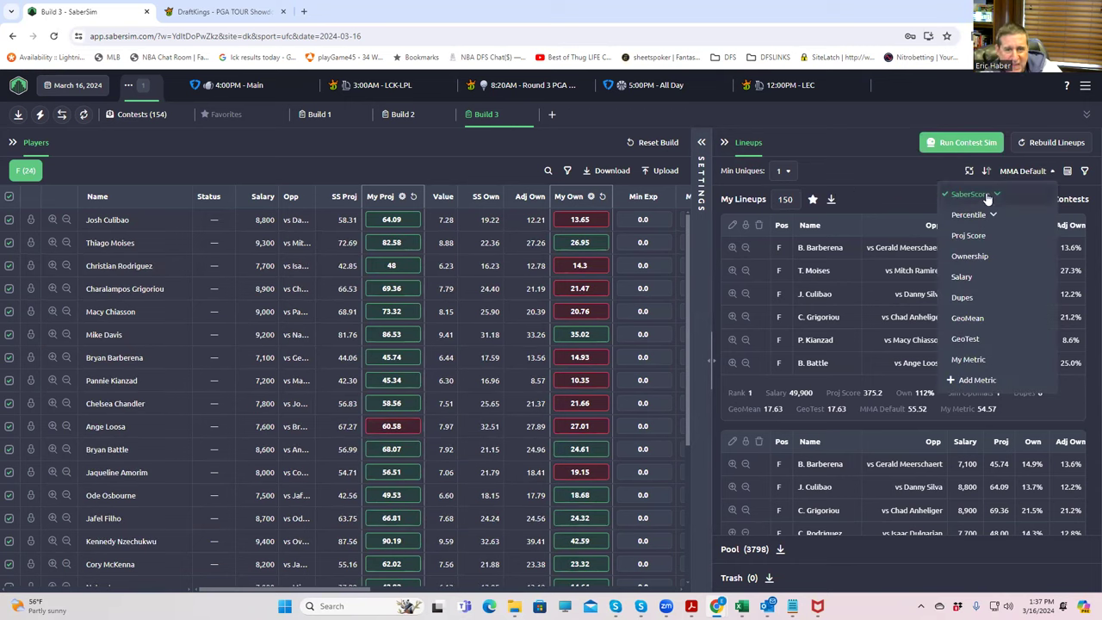
left_click(990, 195)
left_click(982, 214)
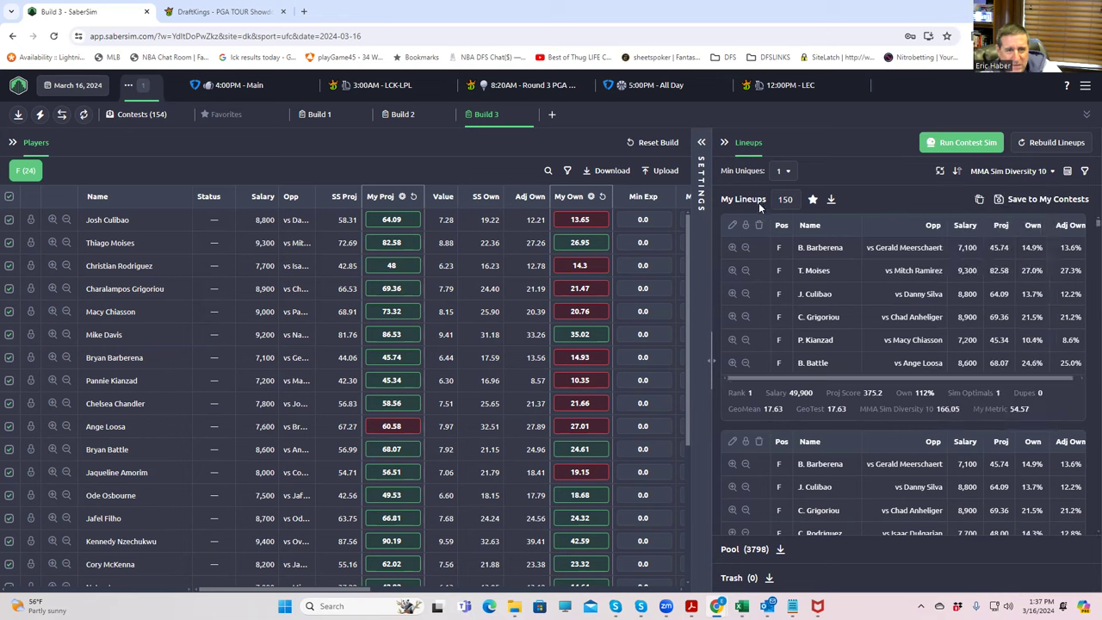
- Show the build settings panel and inspect the MMA Sim Diversity 10 formula, cancelling without changes
left_click(700, 144)
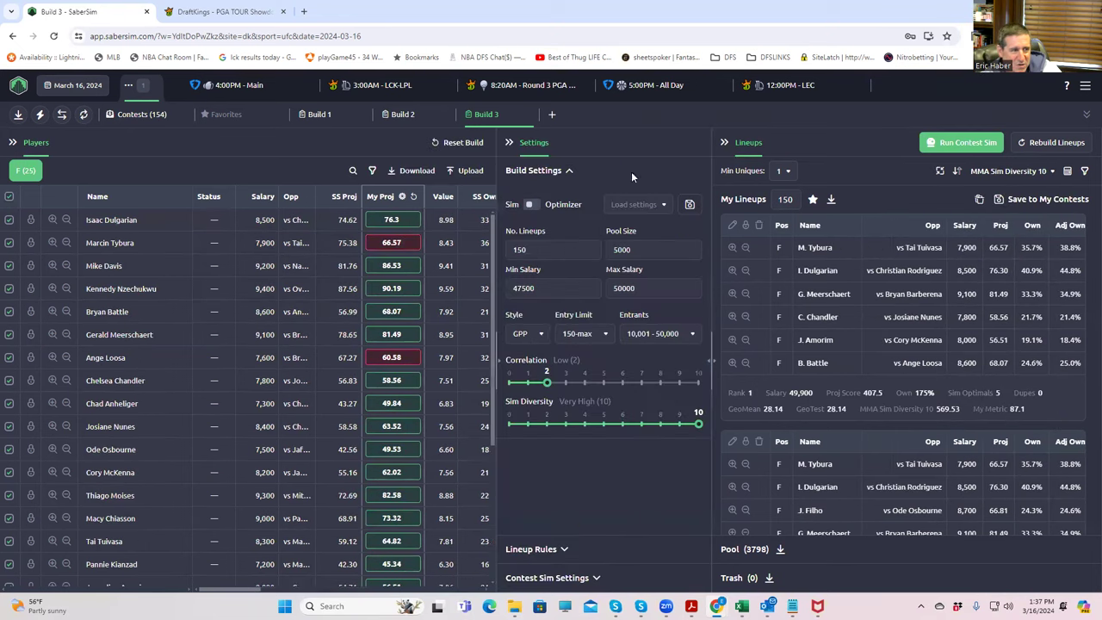
left_click(1050, 171)
left_click(1043, 216)
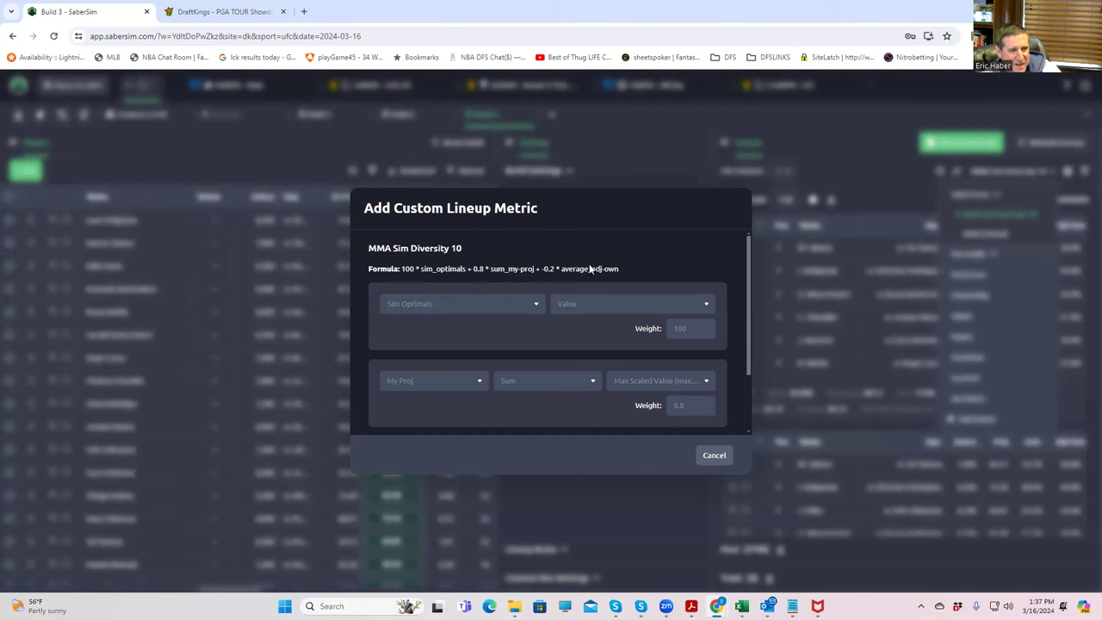
left_click(713, 455)
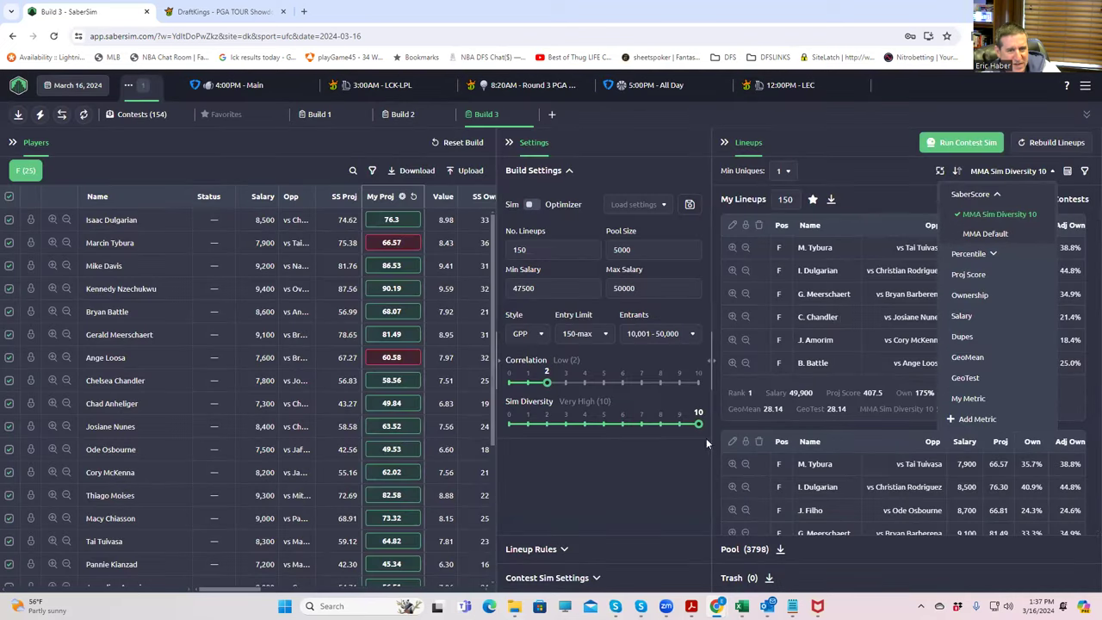
- Close the sort-metric list and scroll the players table sideways
left_click(881, 185)
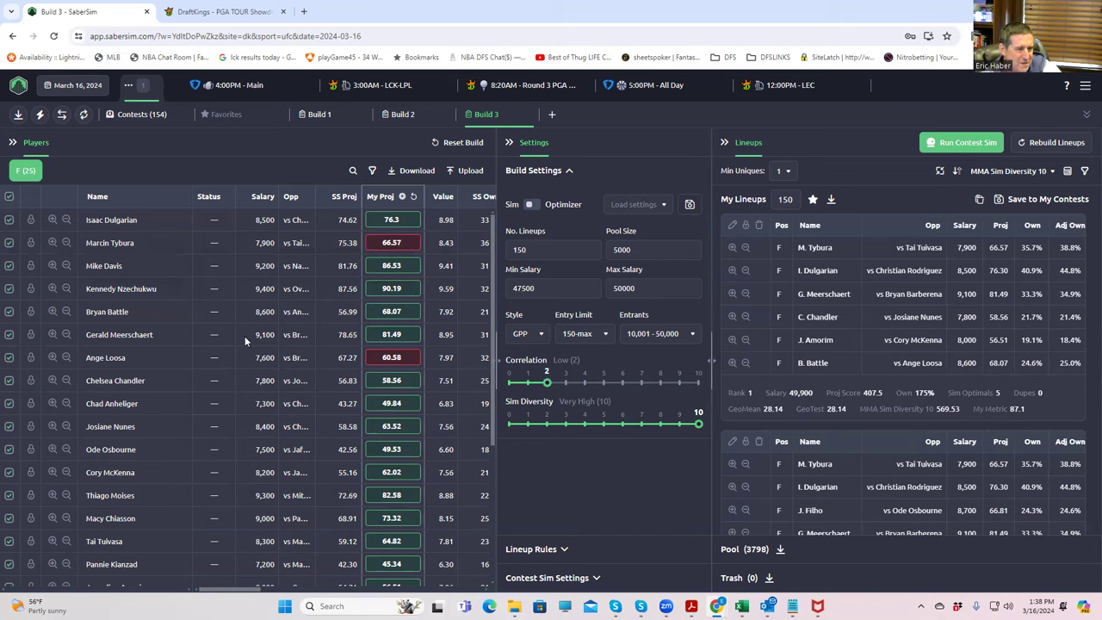
left_click_drag(249, 591, 99, 584)
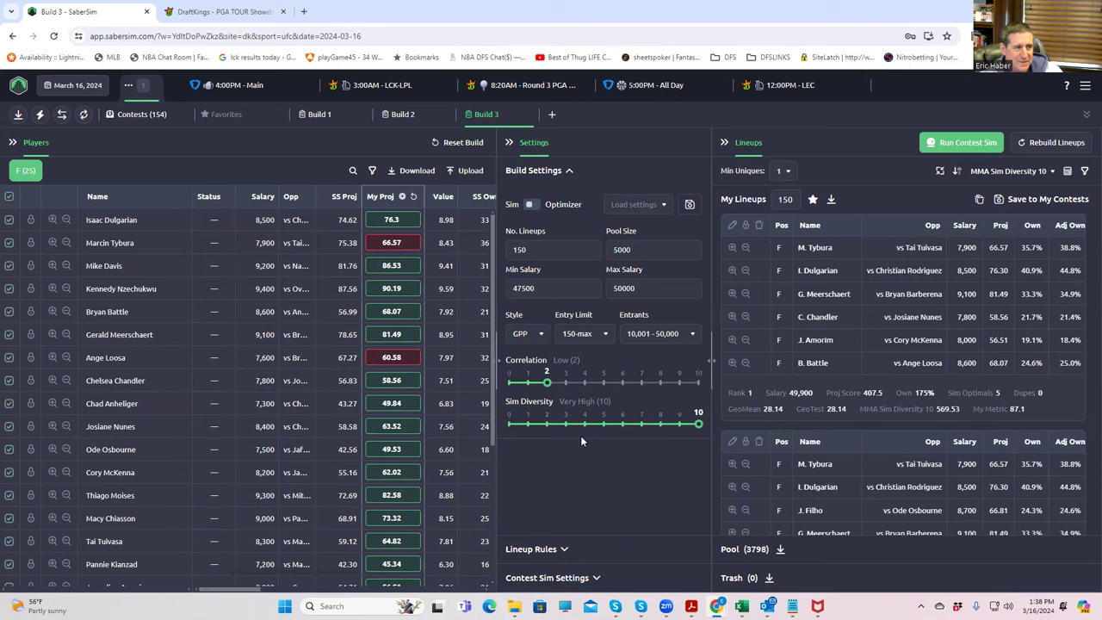
- Set the UFC $400K Throwdown contest sim's field lineups to Build 3 and save
left_click(596, 578)
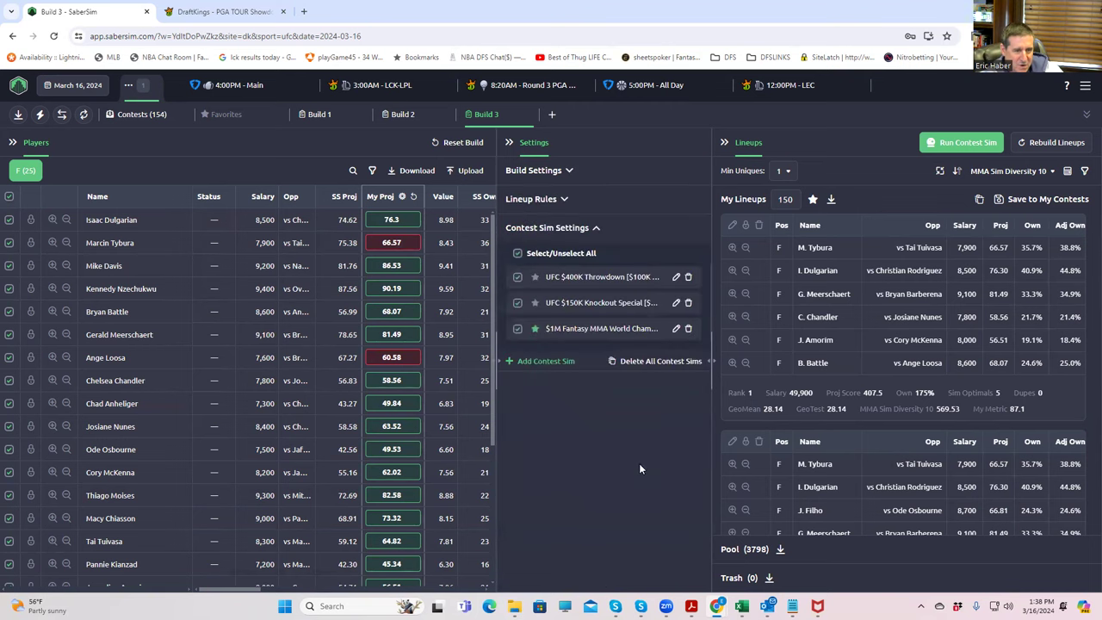
left_click(676, 278)
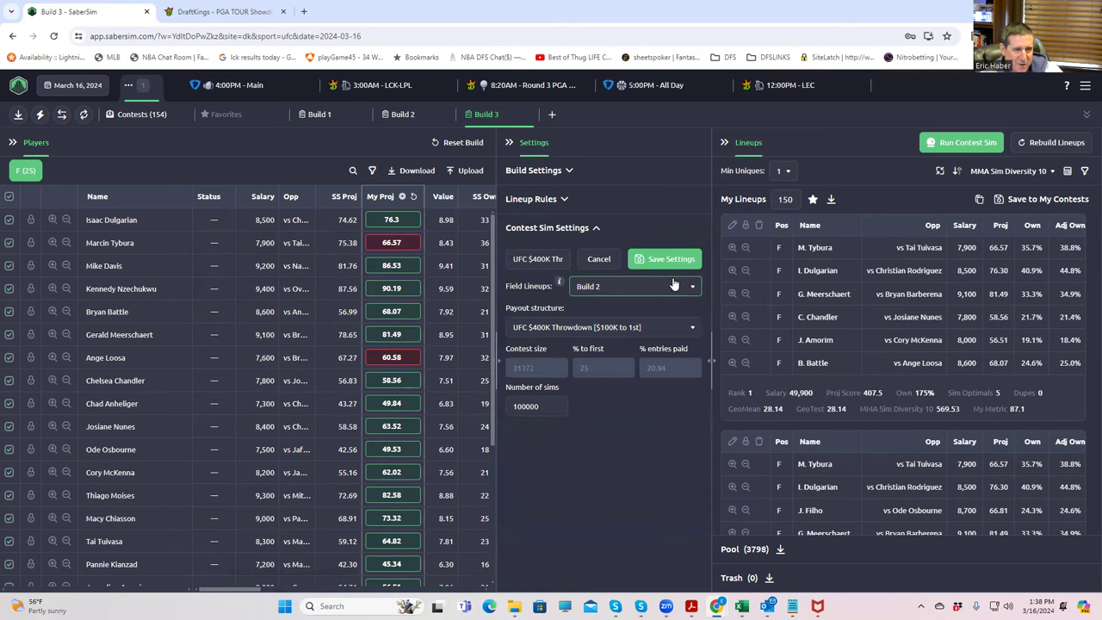
left_click(600, 289)
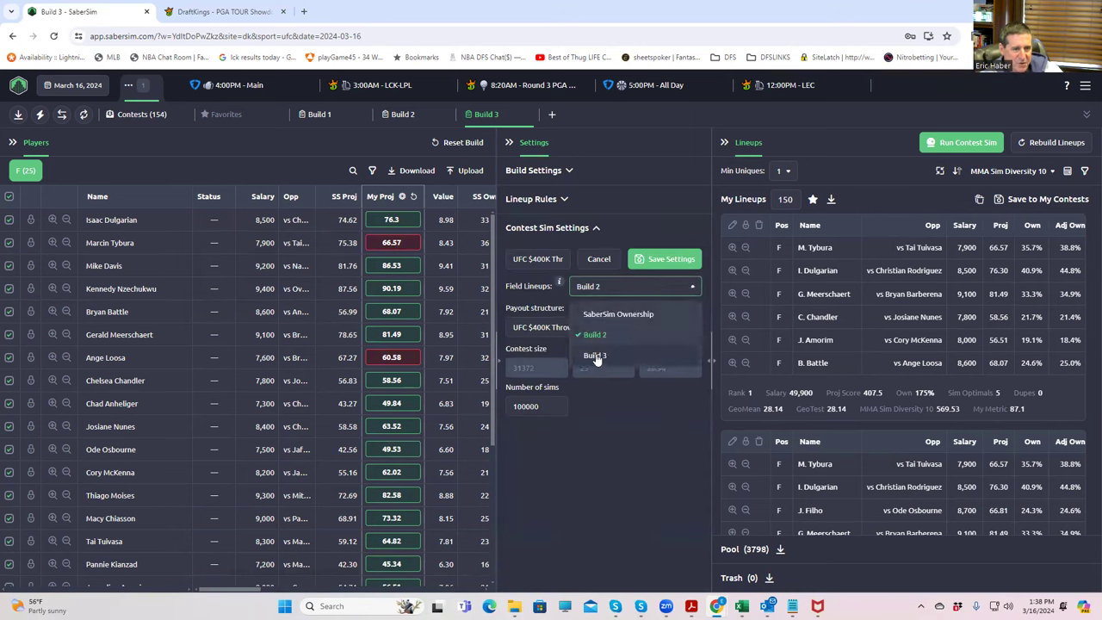
left_click(594, 358)
left_click(671, 258)
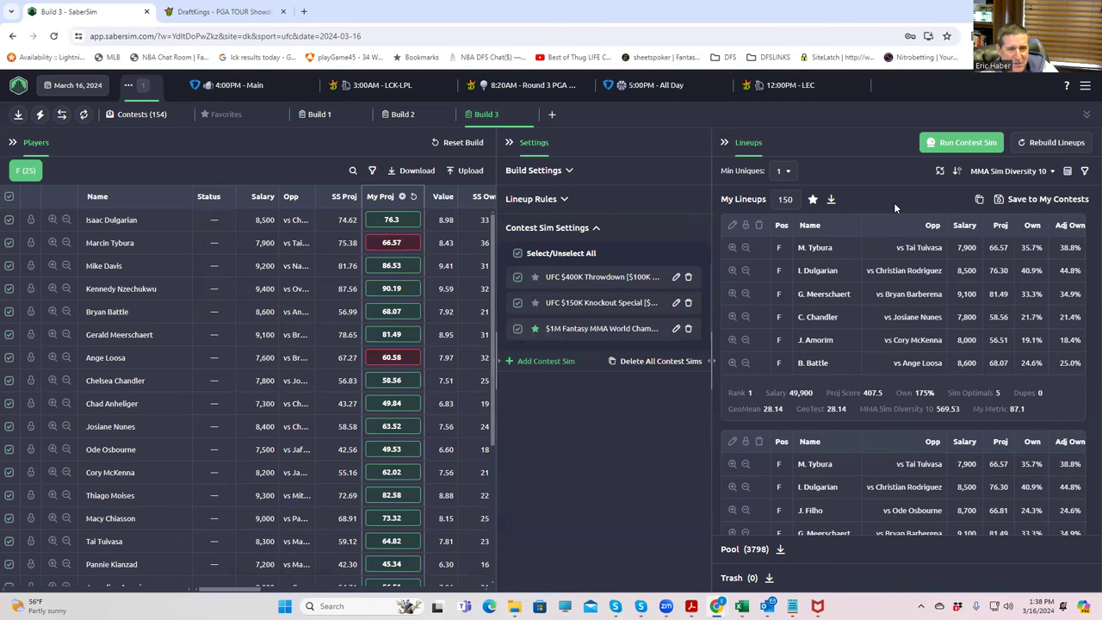
- Run the contest sims on Build 3's lineups to get ROI results
left_click(961, 146)
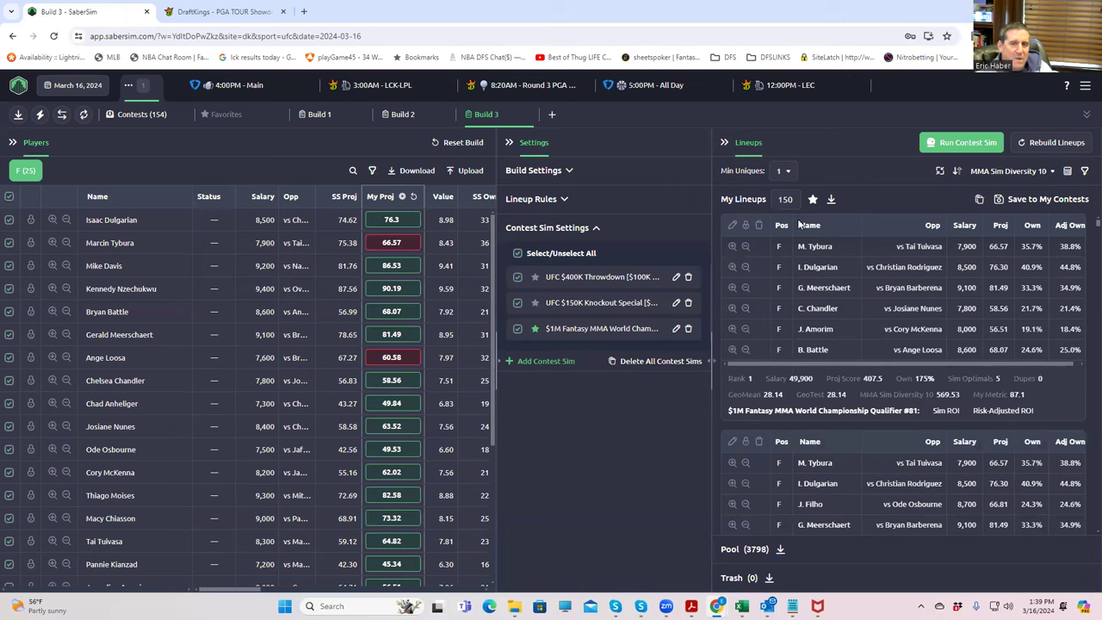
- Rank the Build 3 lineups by UFC $400K Throwdown sim metrics such as Sim ROI and Win Rate
left_click(1002, 173)
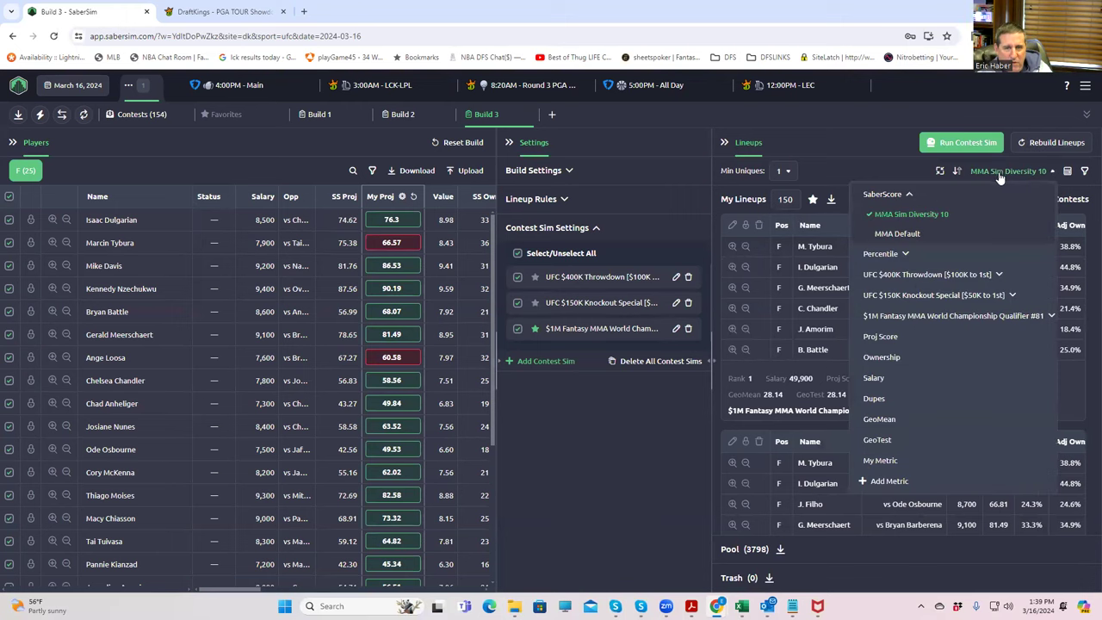
left_click(970, 276)
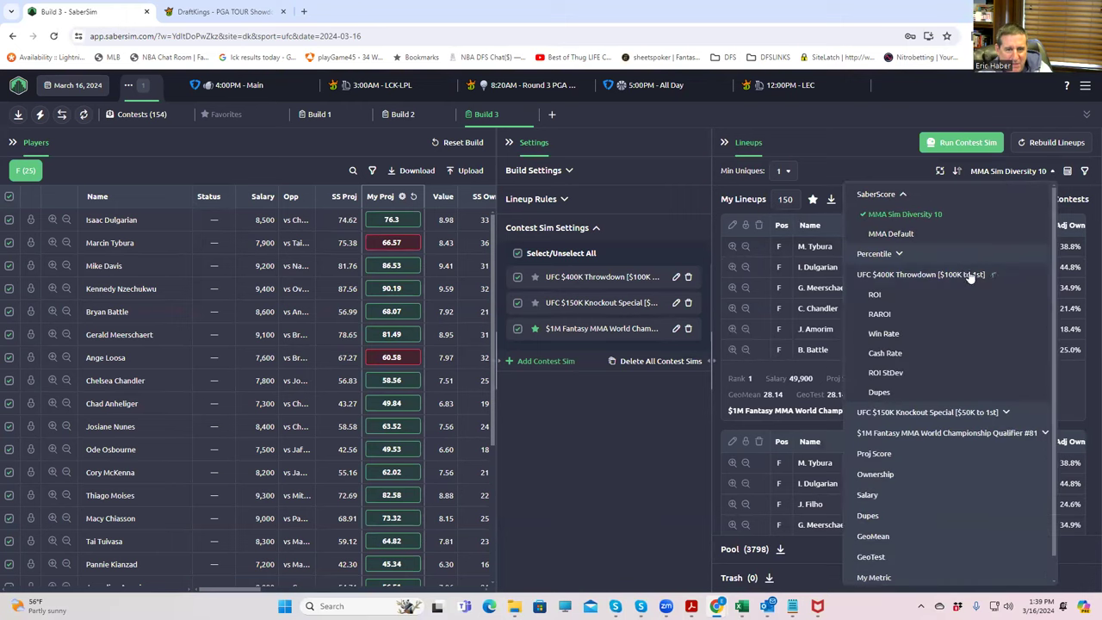
left_click(878, 316)
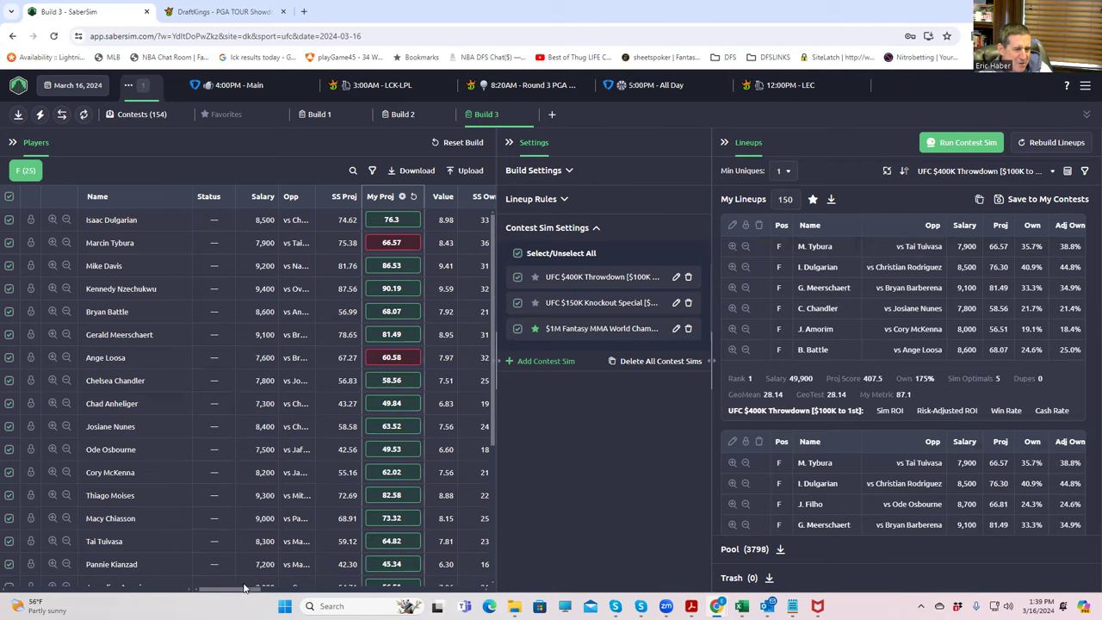
left_click_drag(238, 591, 194, 590)
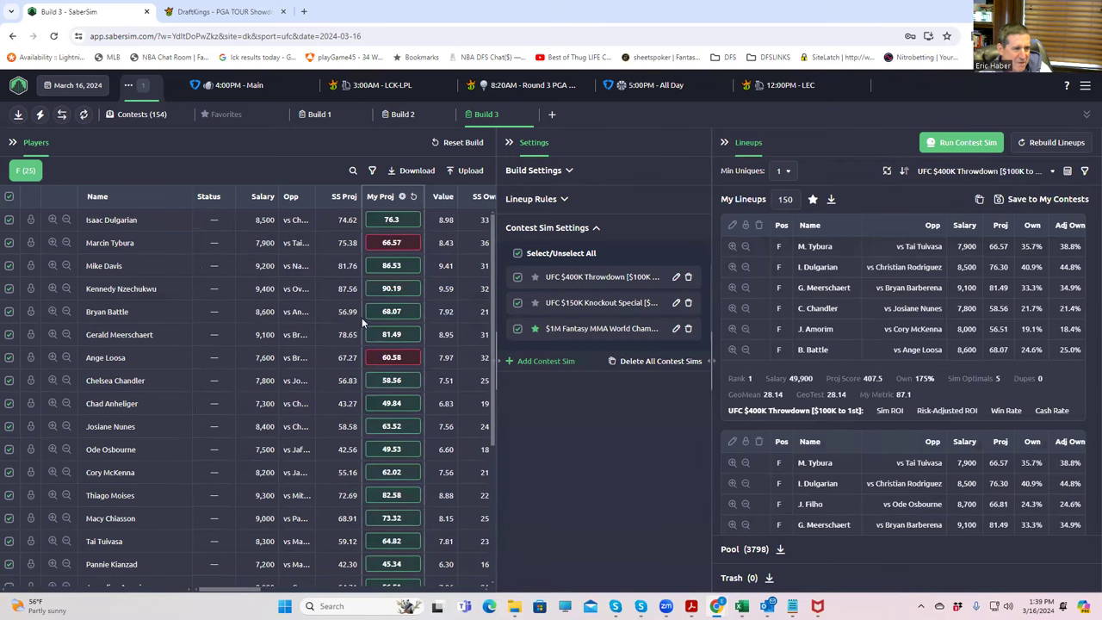
left_click(535, 329)
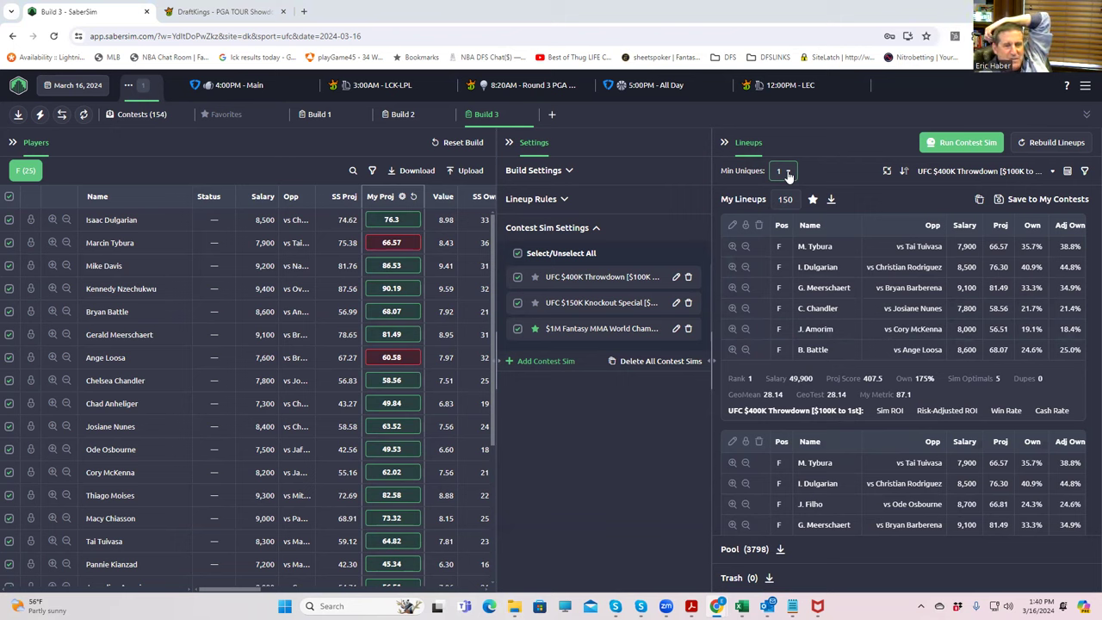
- Set Min Uniques to 2 after trying 3 and 4
left_click(789, 173)
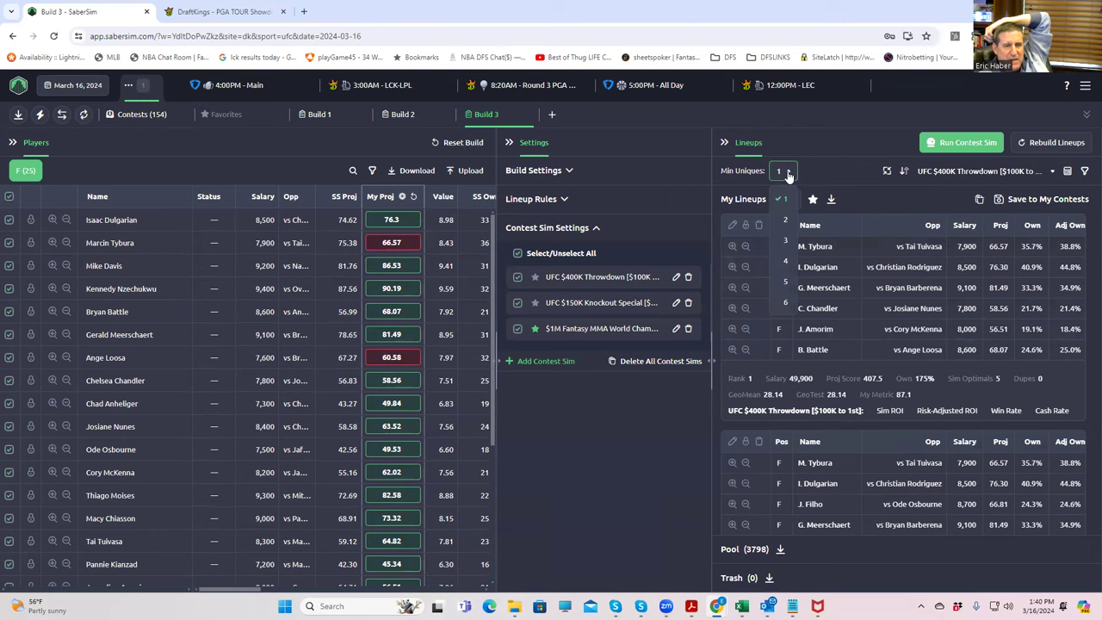
left_click(785, 243)
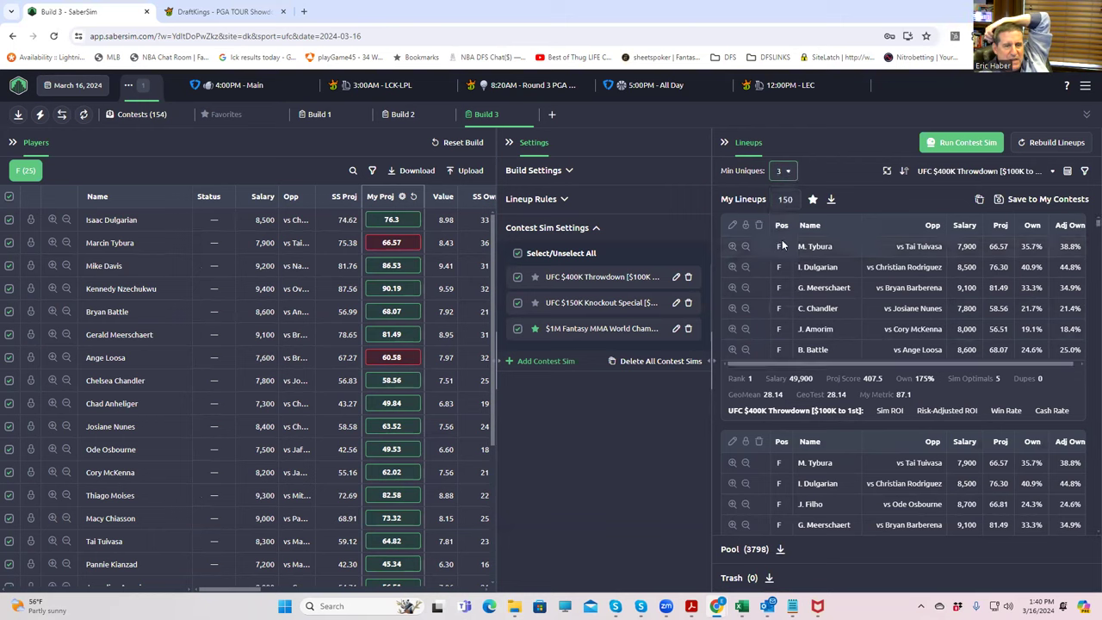
left_click(789, 174)
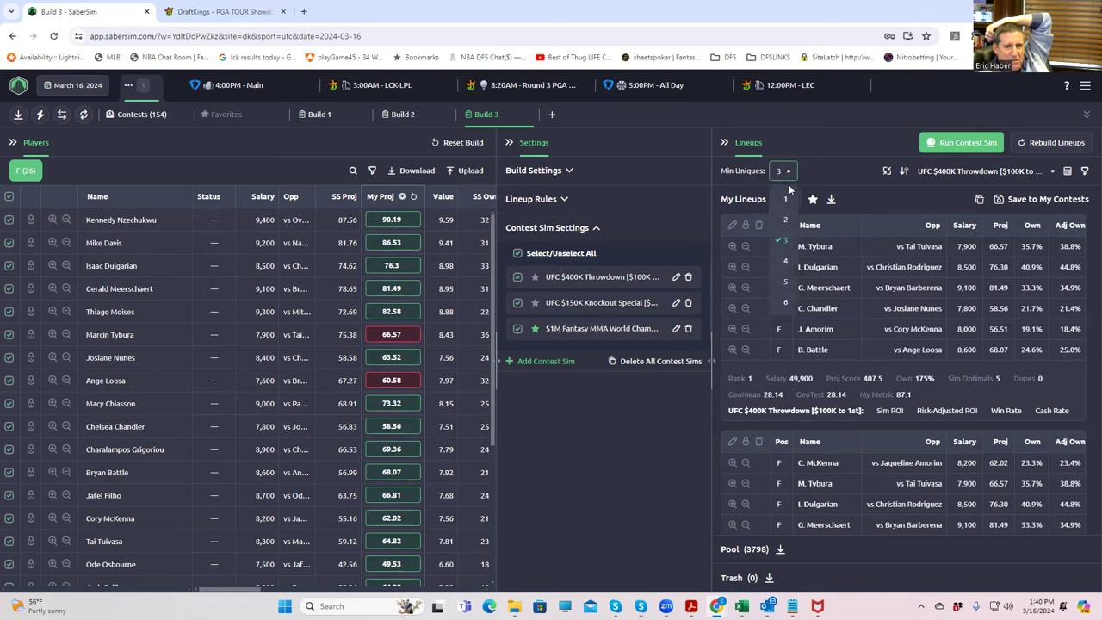
left_click(788, 263)
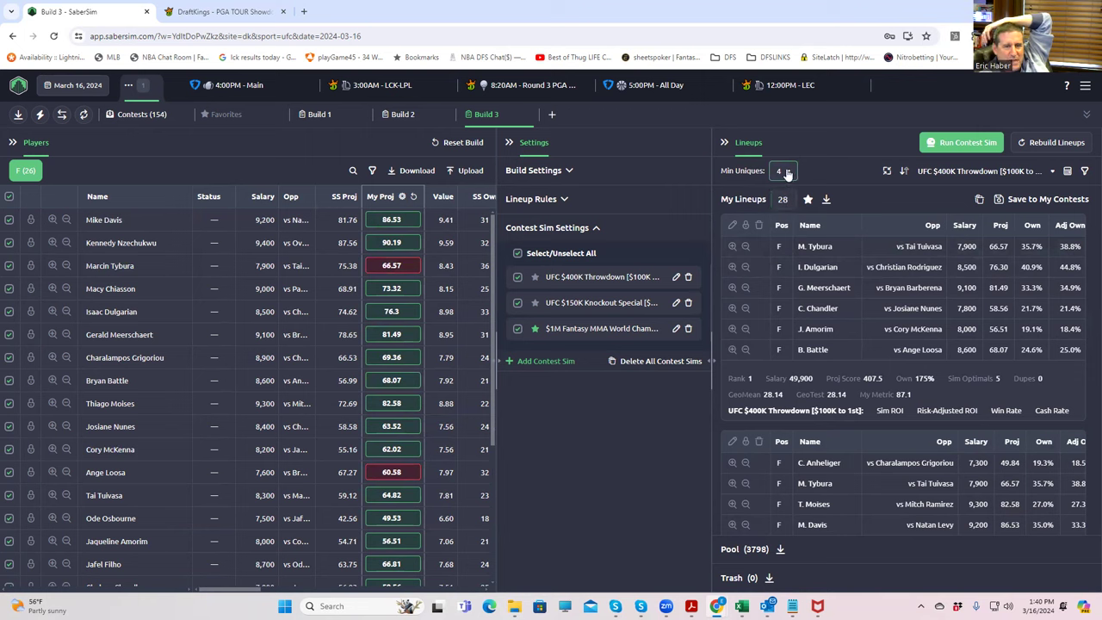
left_click(787, 174)
left_click(780, 243)
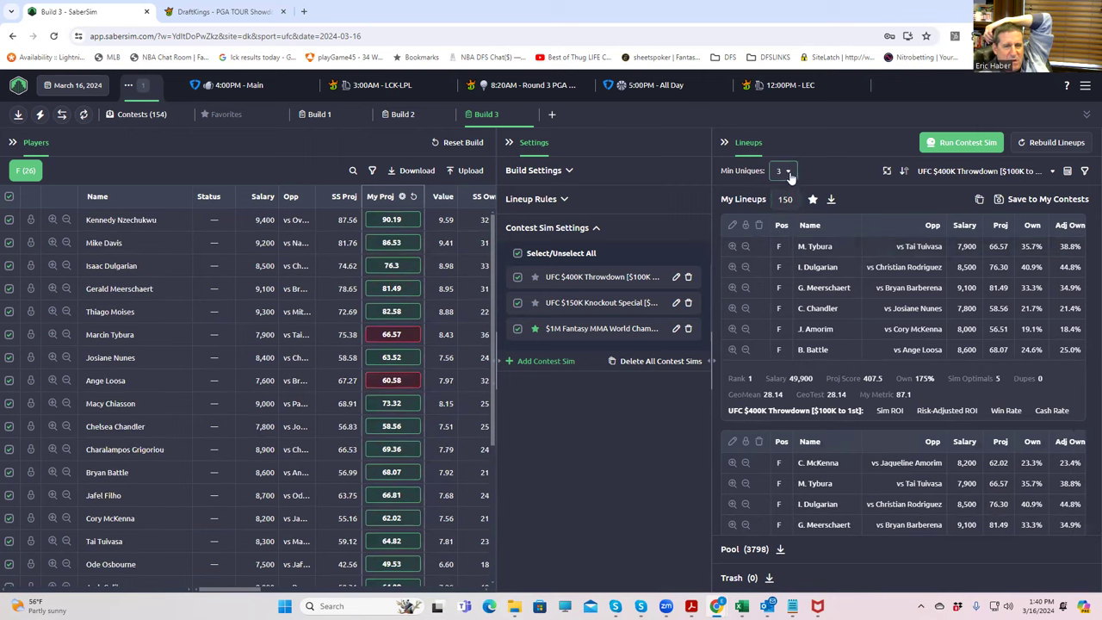
left_click(787, 174)
left_click(781, 220)
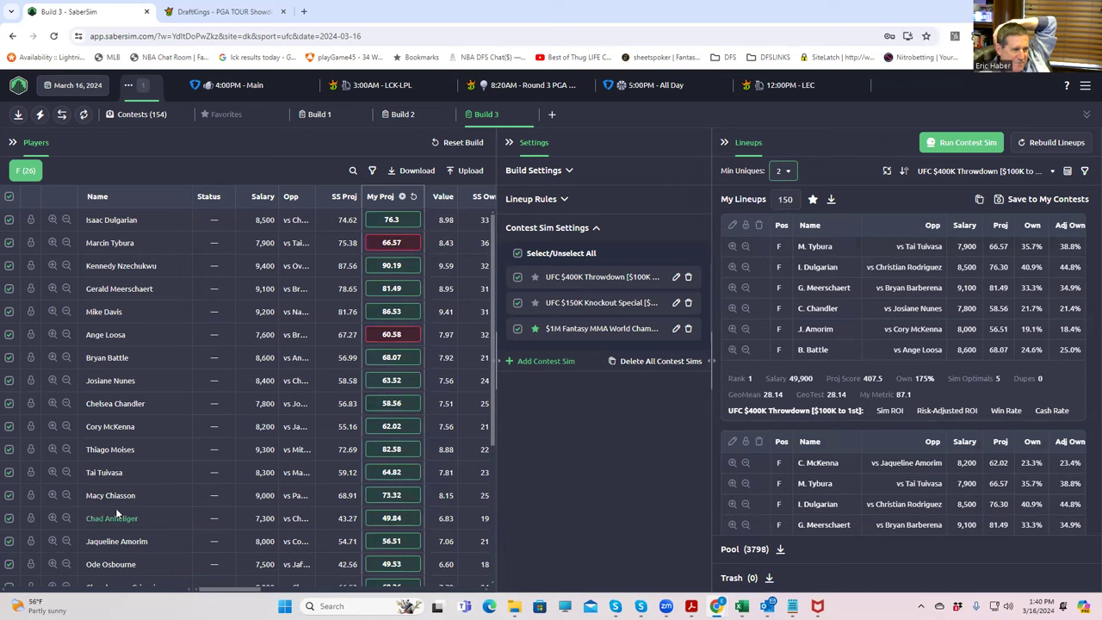
- Change the My Lineups count from 150 to 50
left_click_drag(246, 590, 107, 577)
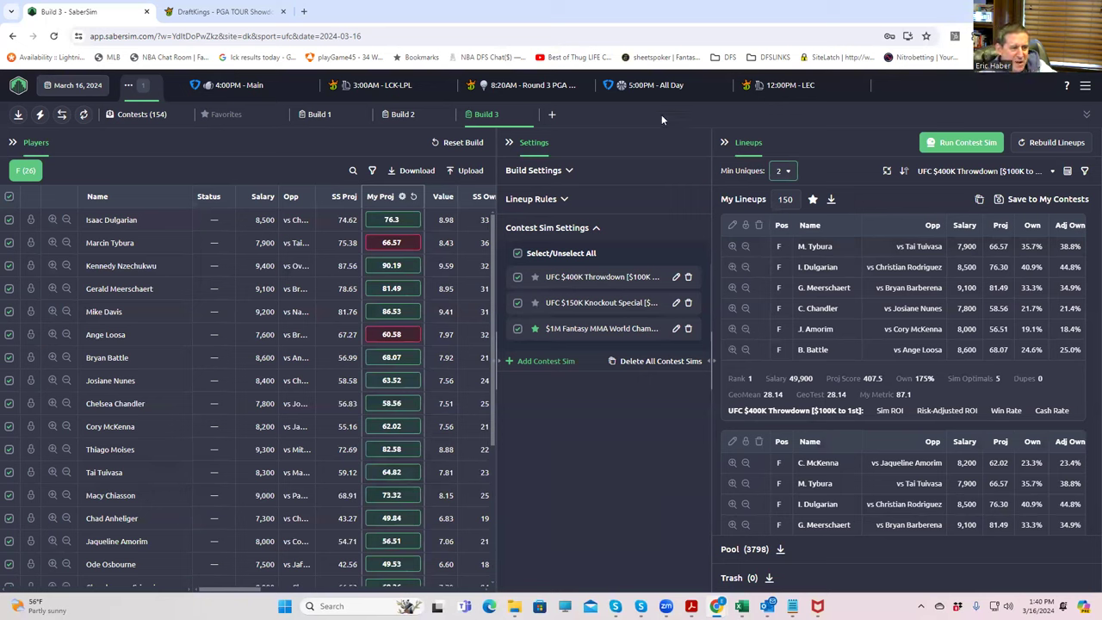
left_click(793, 199)
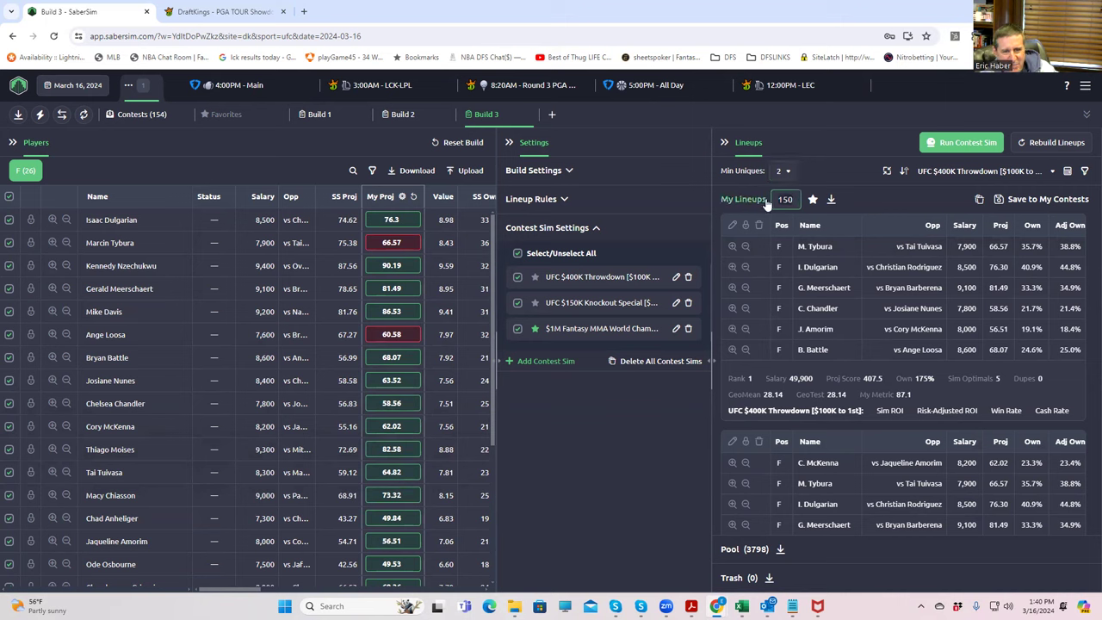
key("ctrl+a")
type("50")
left_click(845, 202)
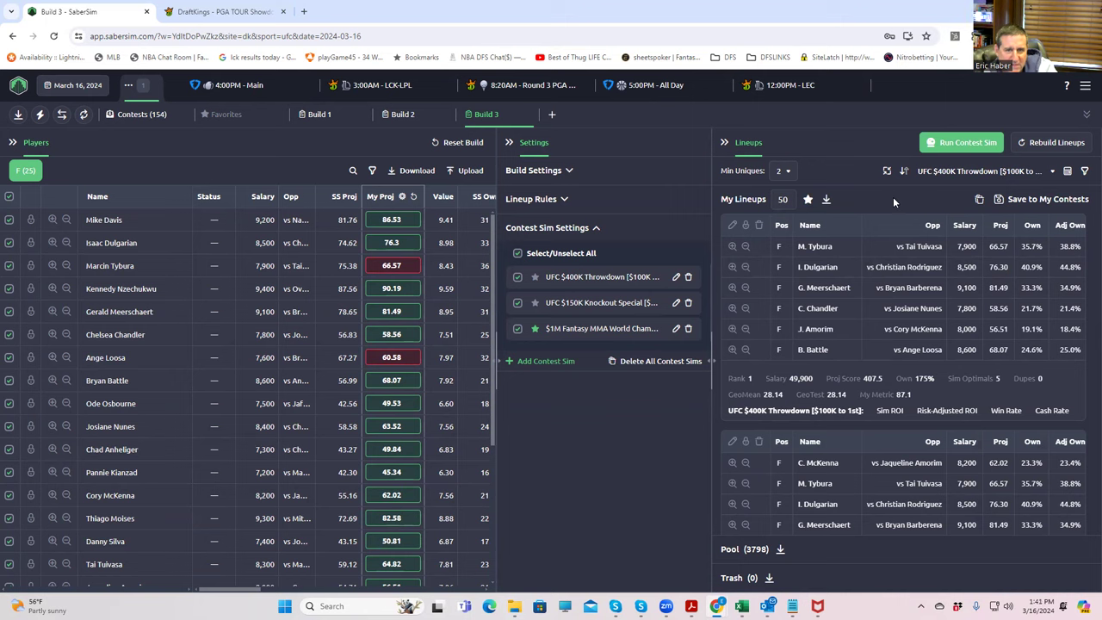
- Download the 50 Favorites lineups and open lineups_dk_ufc_classic_3-16-2024_400pm in Excel
left_click(808, 200)
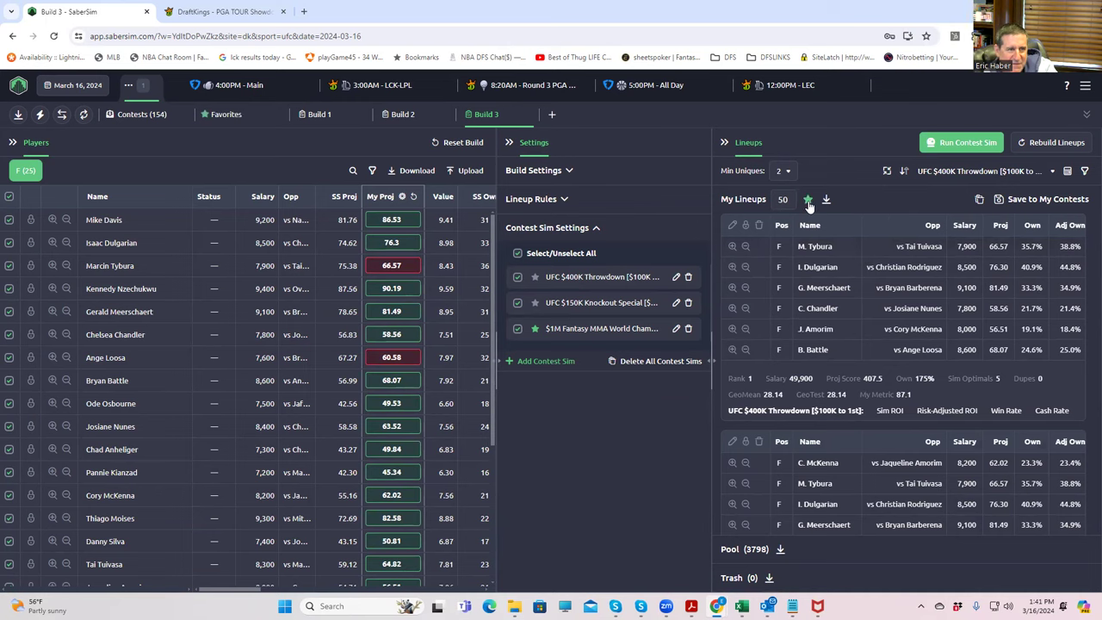
left_click(223, 115)
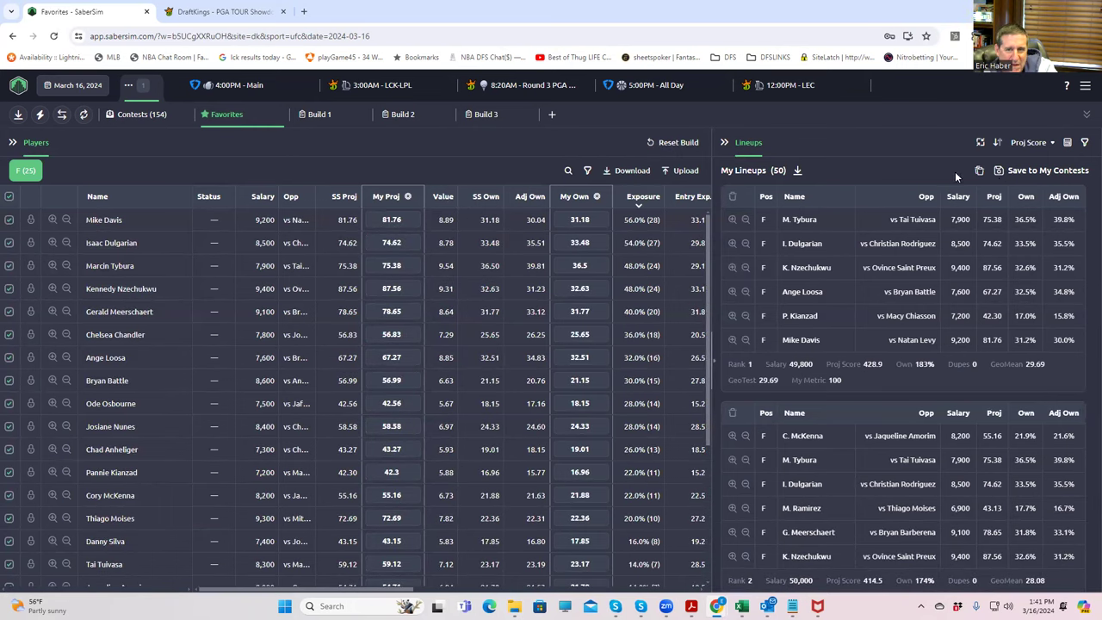
left_click(798, 175)
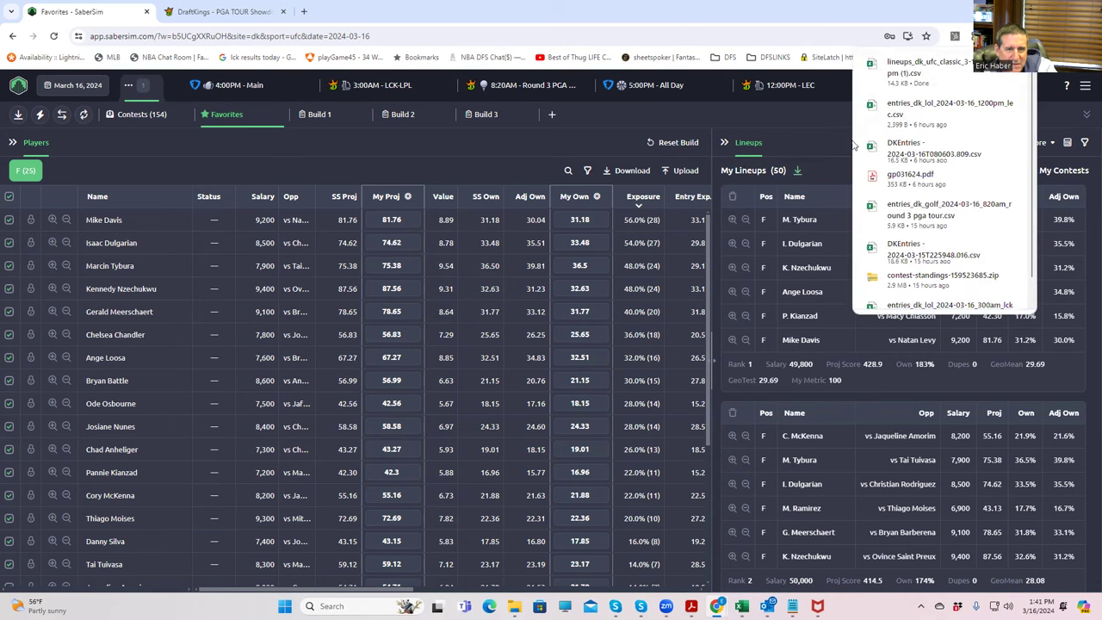
left_click(908, 78)
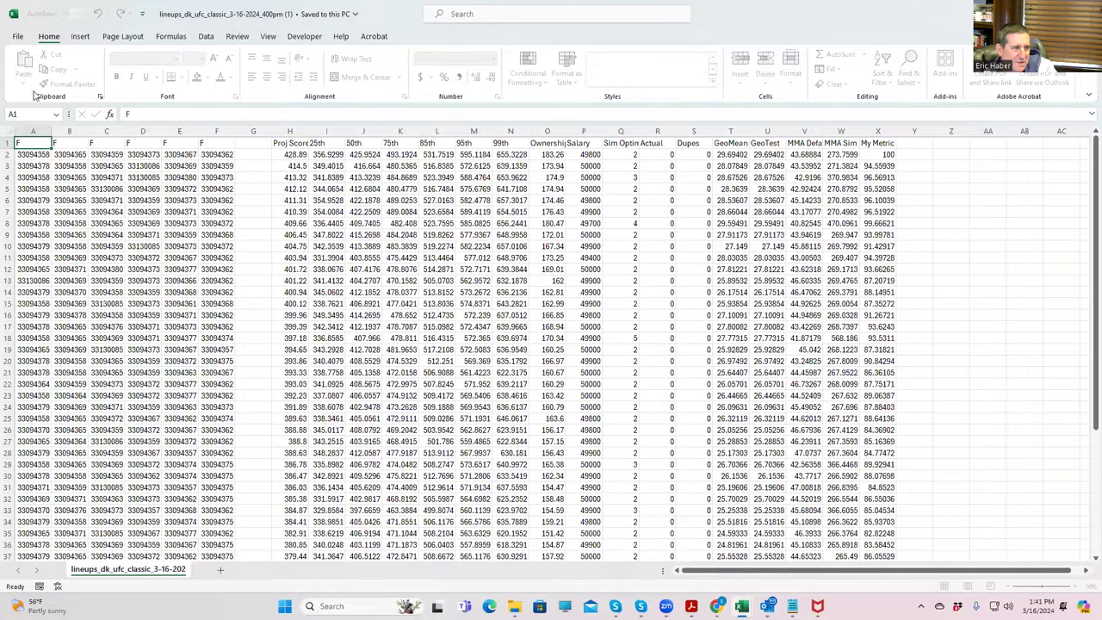
- Save the lineups as CSV 50SIMS in the MMA folder, declining to replace the existing file
left_click(18, 38)
left_click(31, 212)
left_click(157, 86)
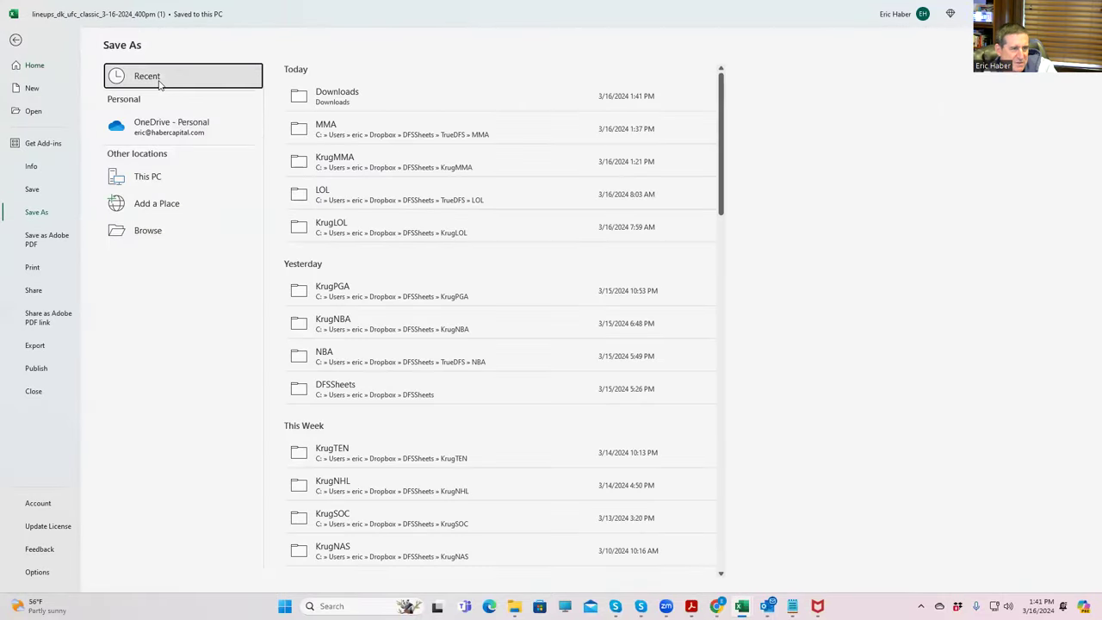
left_click(168, 82)
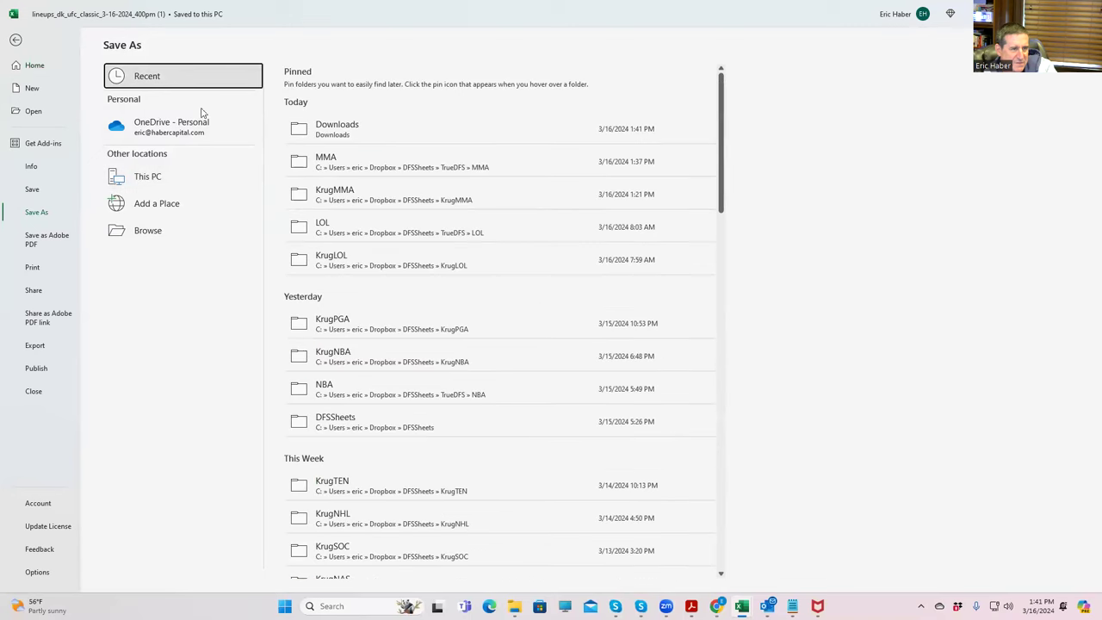
left_click(396, 195)
left_click(438, 90)
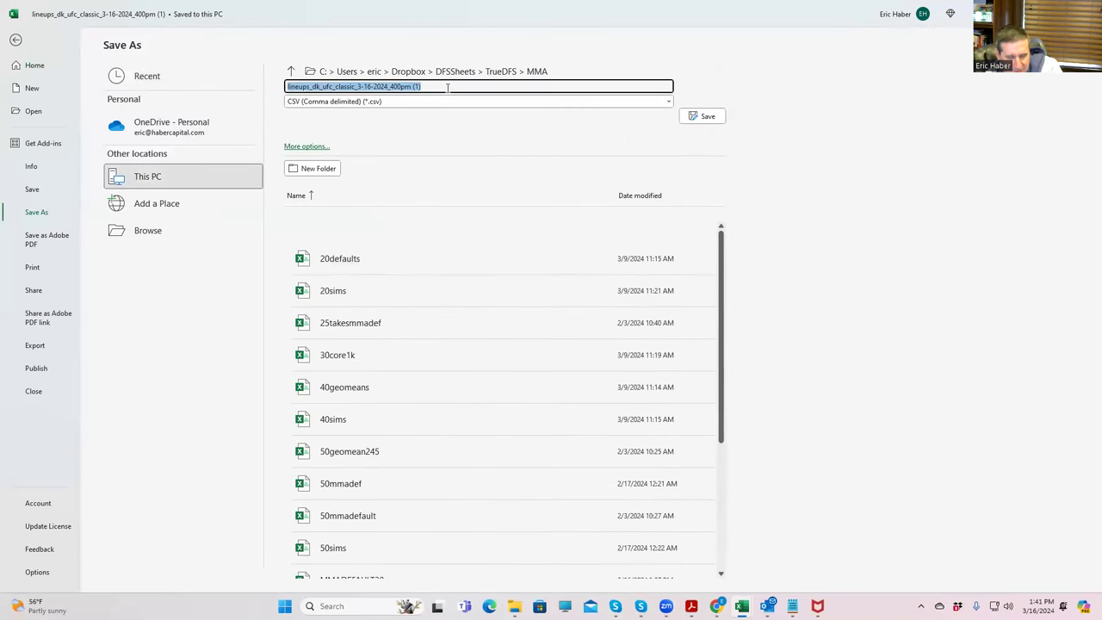
type("50 sims")
key("BackSpace")
key("BackSpace")
key("BackSpace")
key("BackSpace")
key("BackSpace")
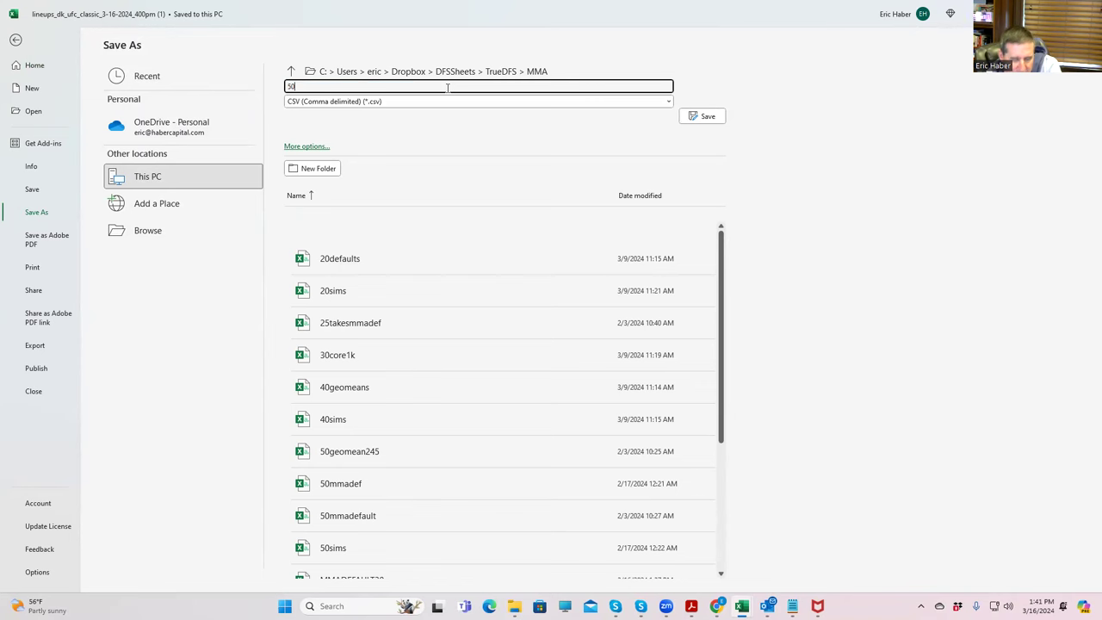
type("SIMS")
left_click(705, 117)
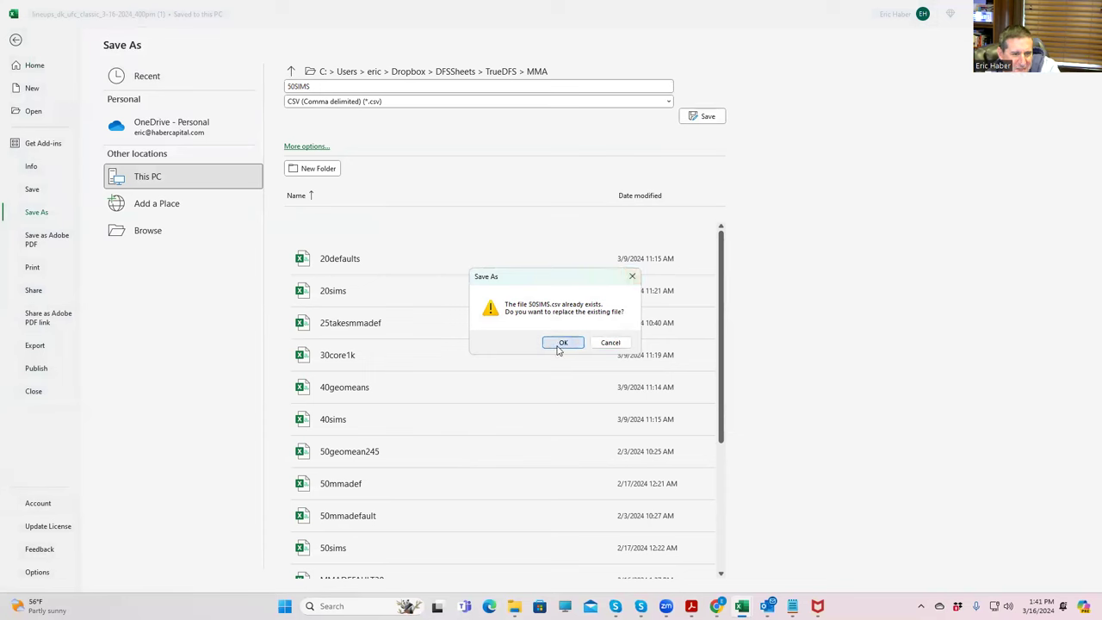
left_click(610, 343)
- Rename the file to 50SIMS16, save it, close the workbook and return to SaberSim
left_click(318, 87)
left_click(318, 87)
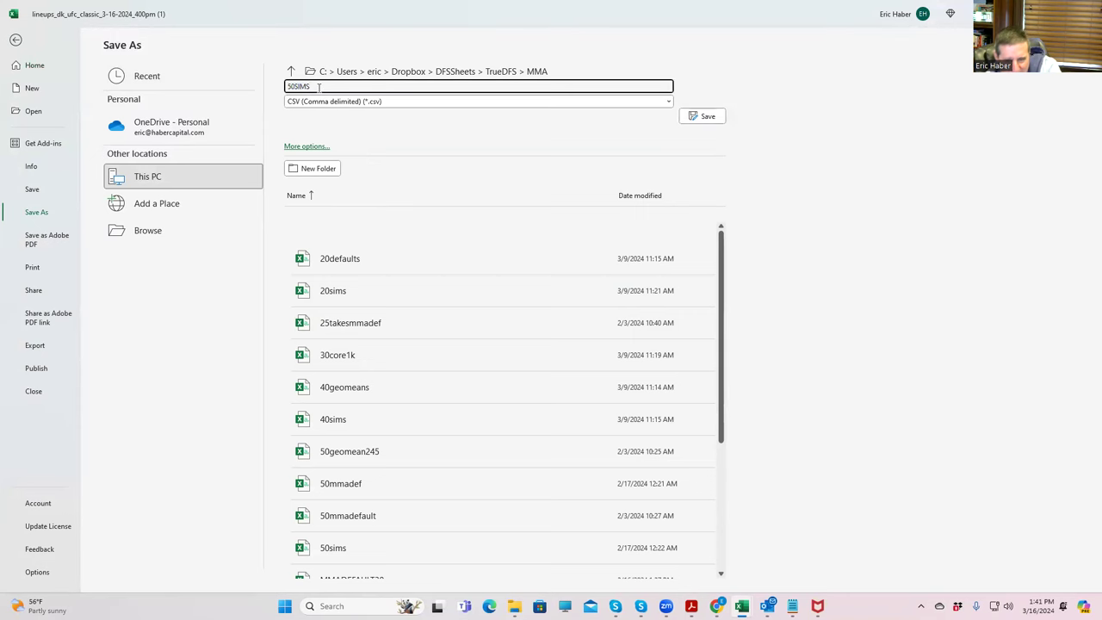
type("16")
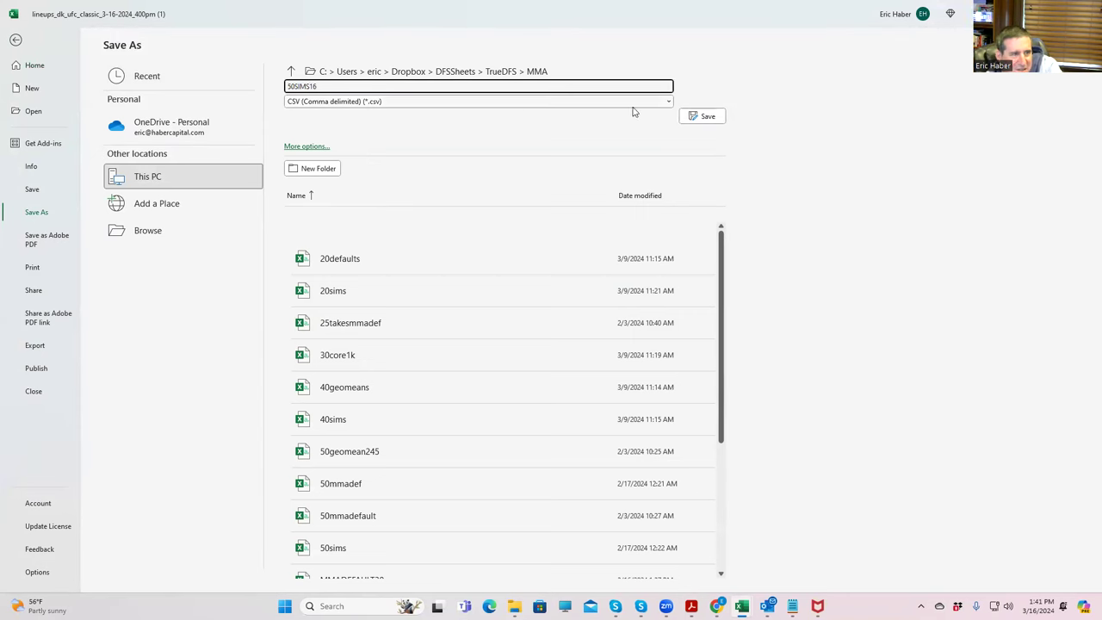
left_click(702, 116)
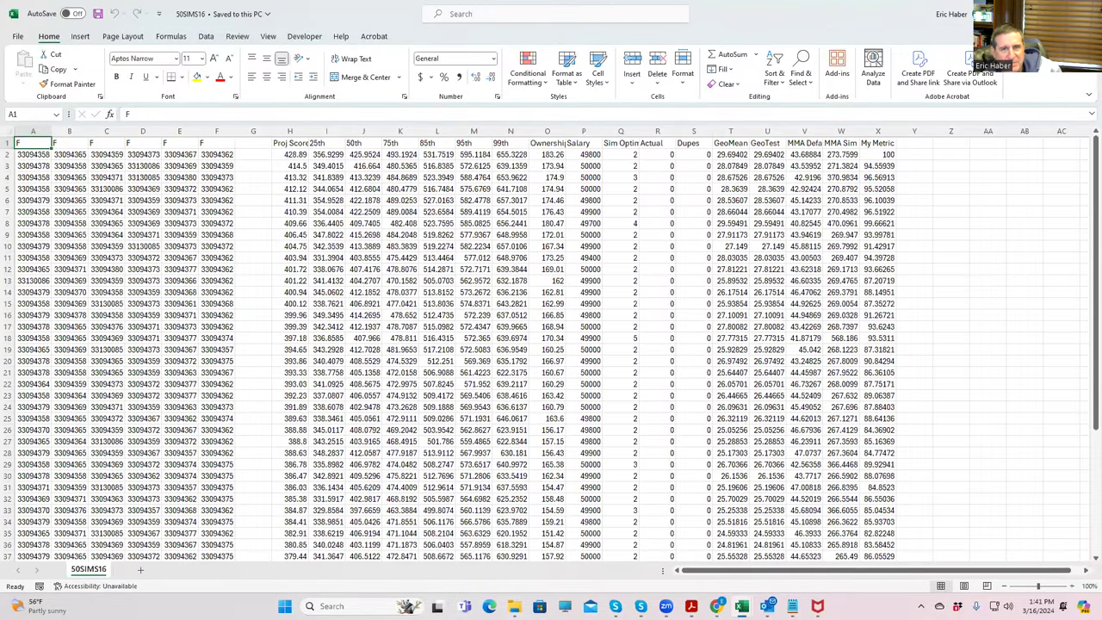
left_click(1086, 13)
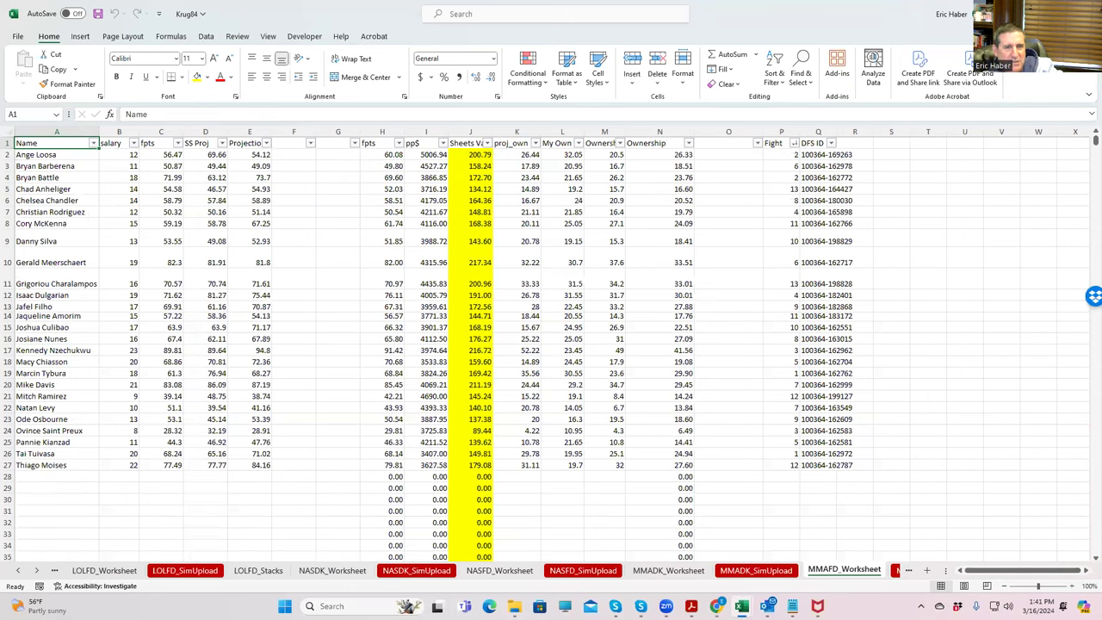
key("alt+Tab")
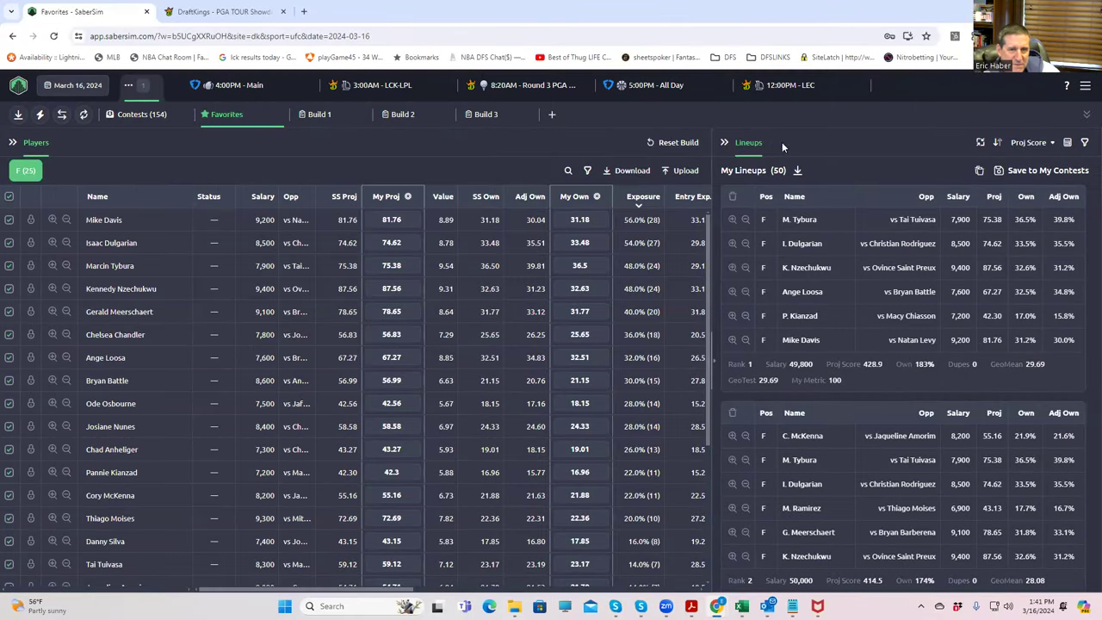
- On Build 3, set Min Uniques to 1 and the My Lineups count to 150
left_click(487, 118)
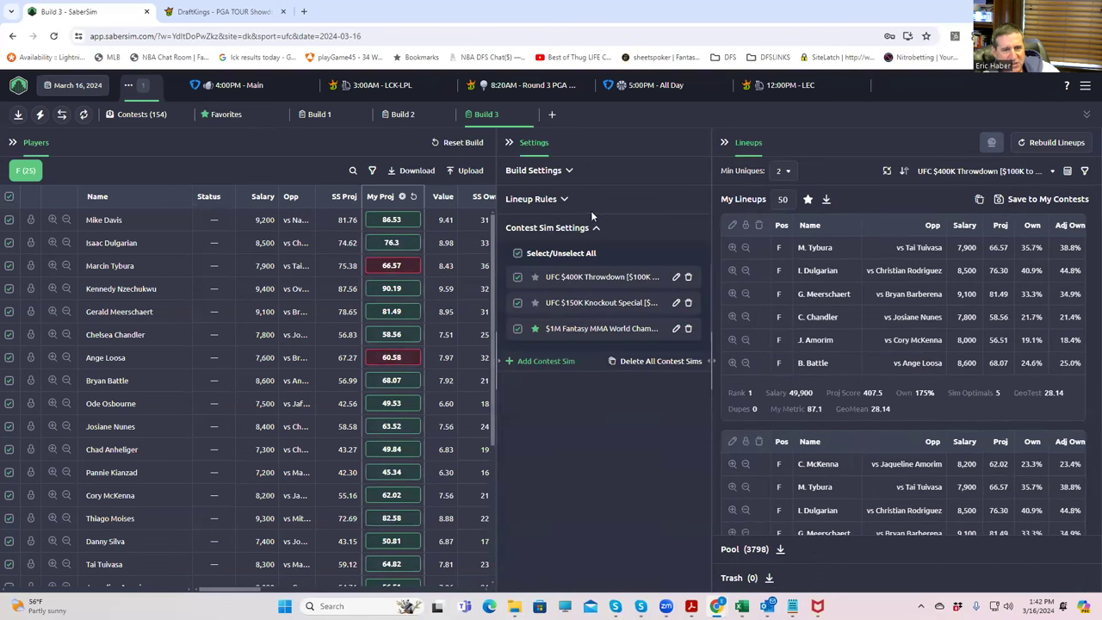
left_click(781, 171)
left_click(788, 199)
key("BackSpace")
key("BackSpace")
type("150")
key("Return")
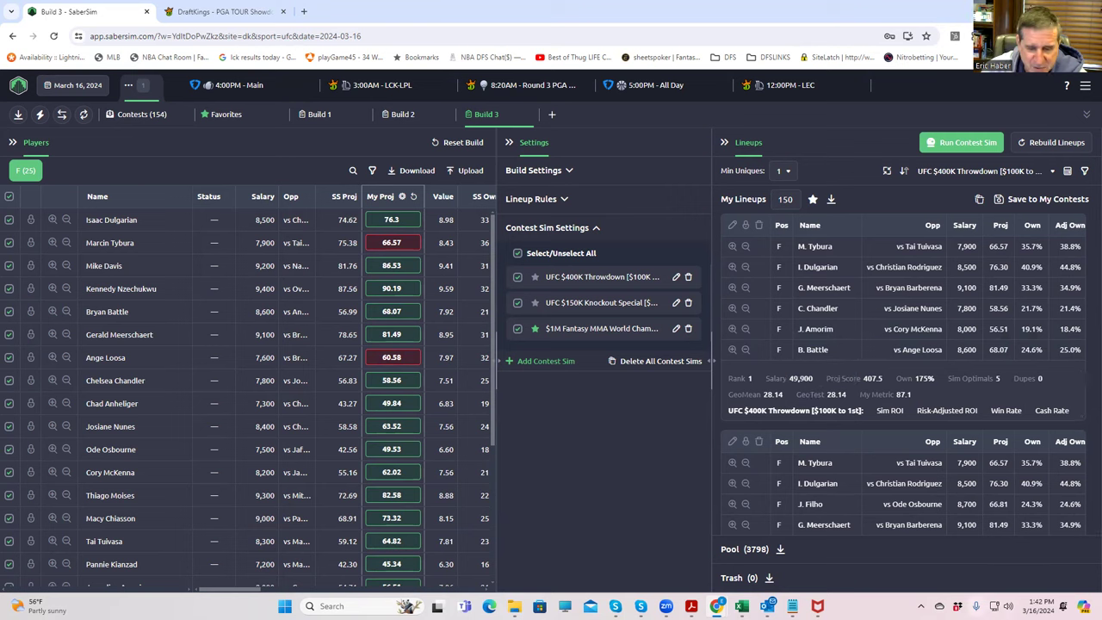
- Open GeoMean.xlsx from Dropbox and check the $400K Throwdown contest size in SaberSim
left_click(939, 606)
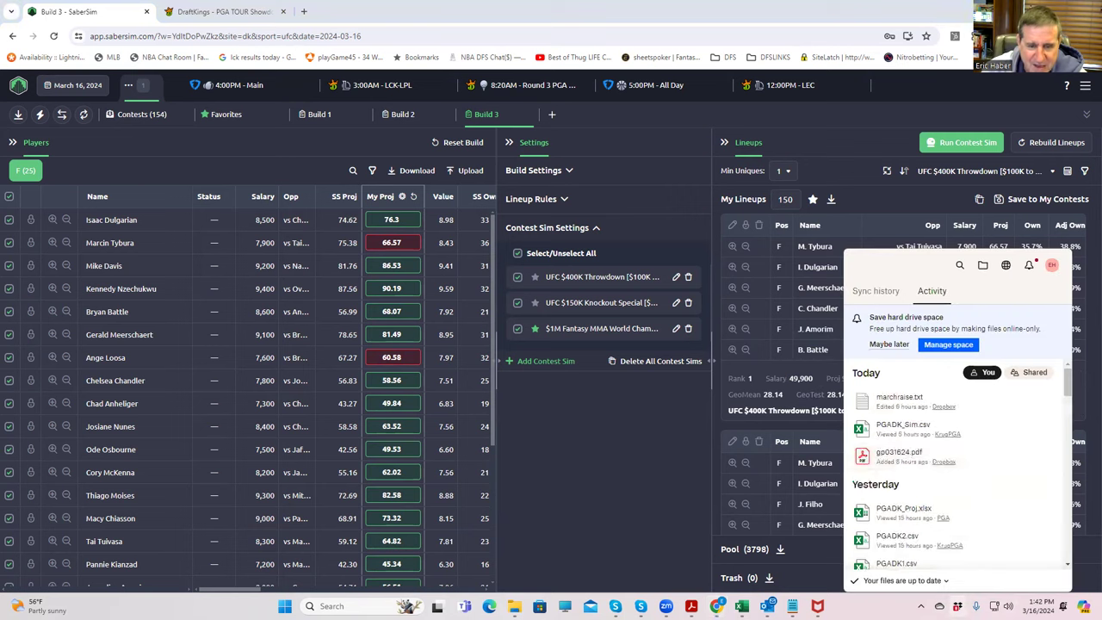
left_click(959, 265)
type("GEOME")
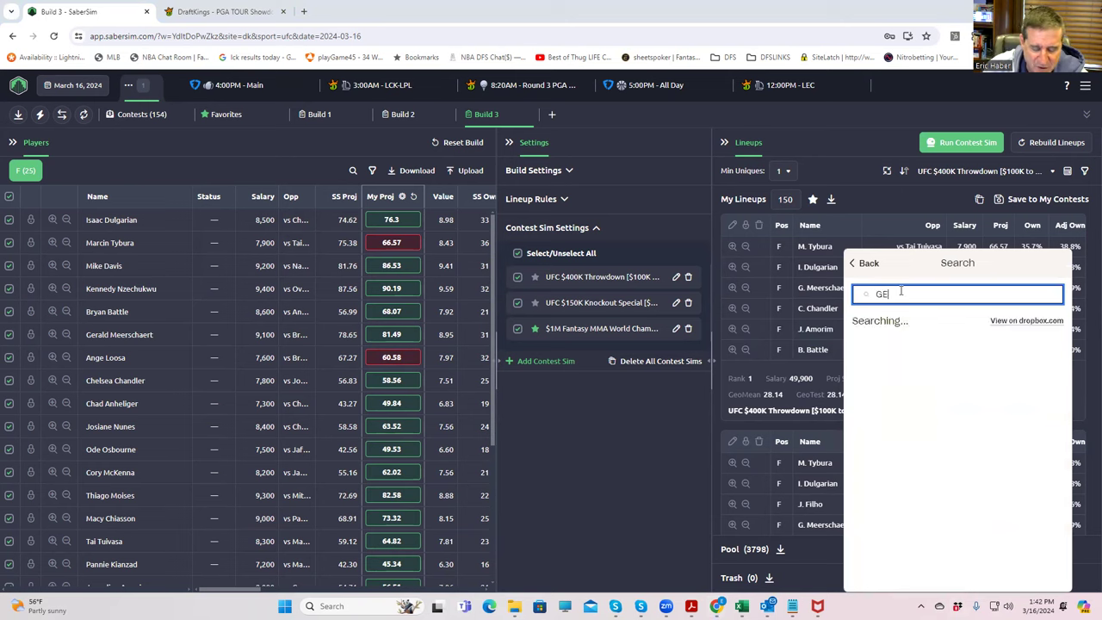
left_click(901, 350)
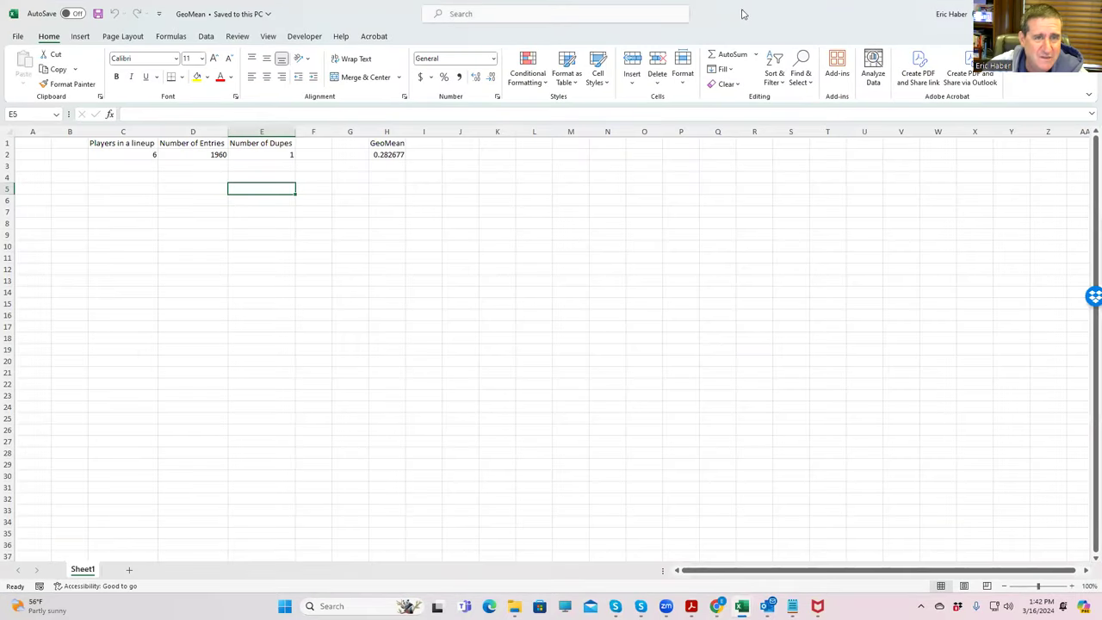
key("alt+Tab")
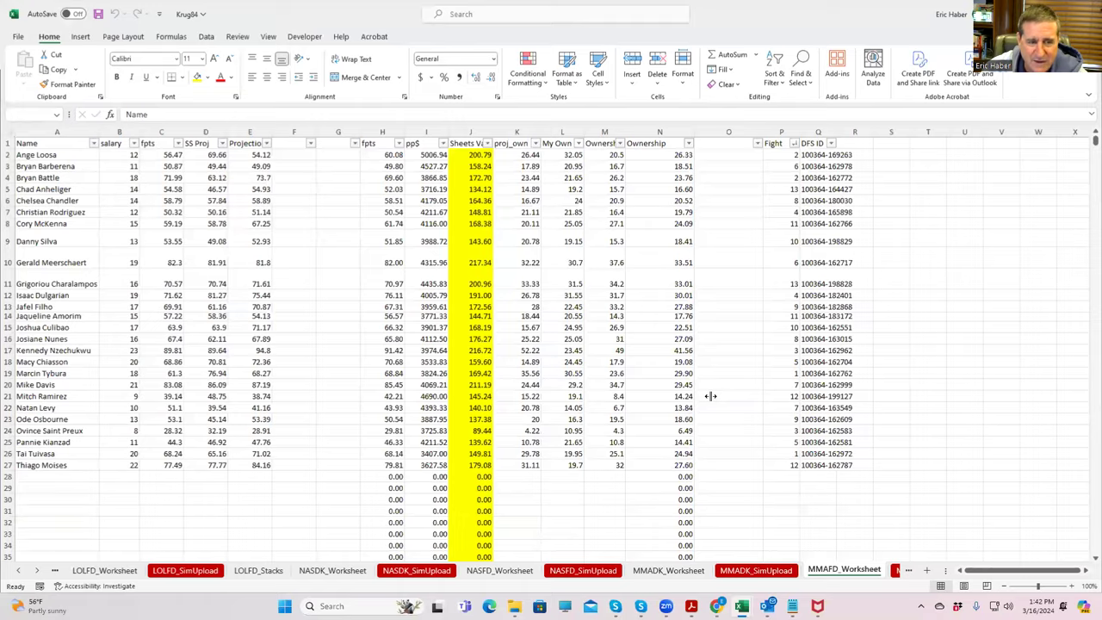
key("alt+Tab")
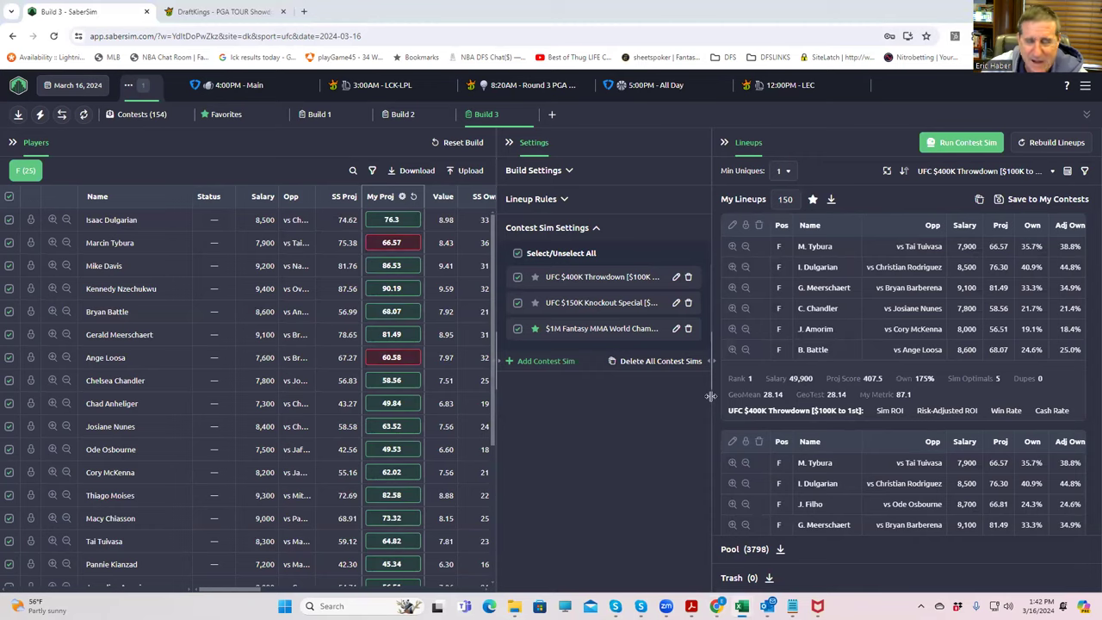
left_click(675, 278)
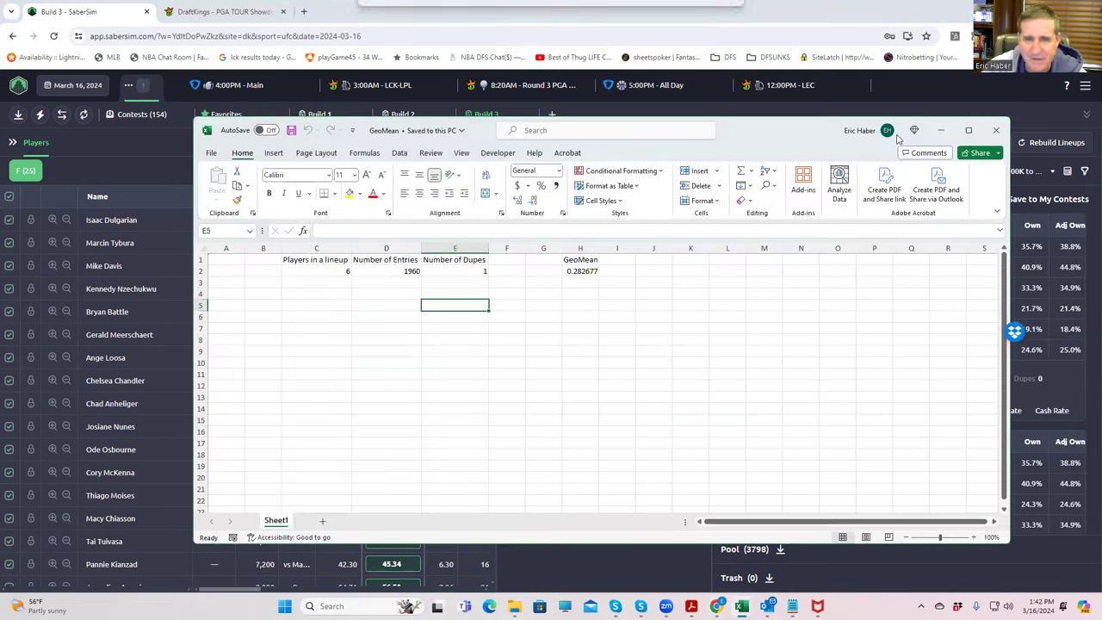
- Enter 31372 as Number of Entries in D2, giving GeoMean 0.178064, then return to SaberSim
left_click(741, 606)
key("super+Up")
left_click(192, 153)
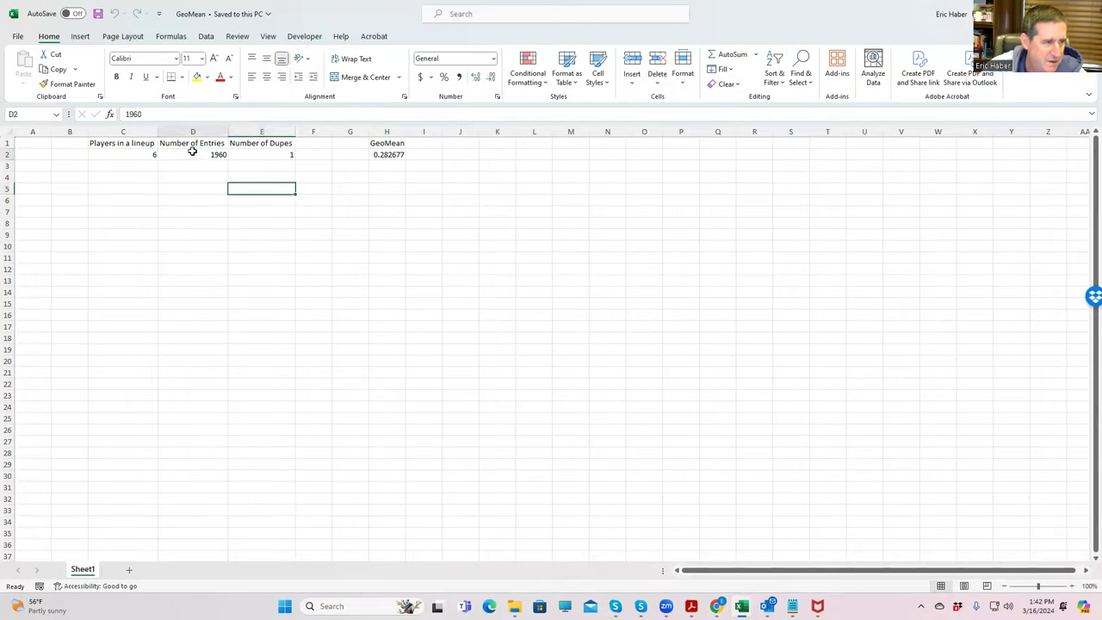
type("31372")
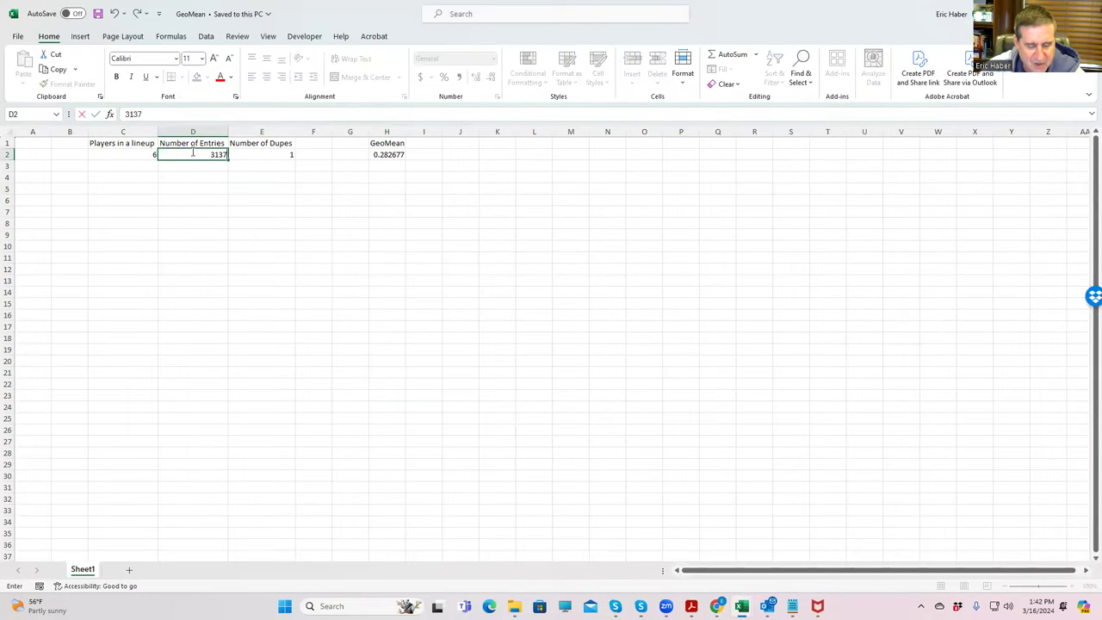
left_click(231, 197)
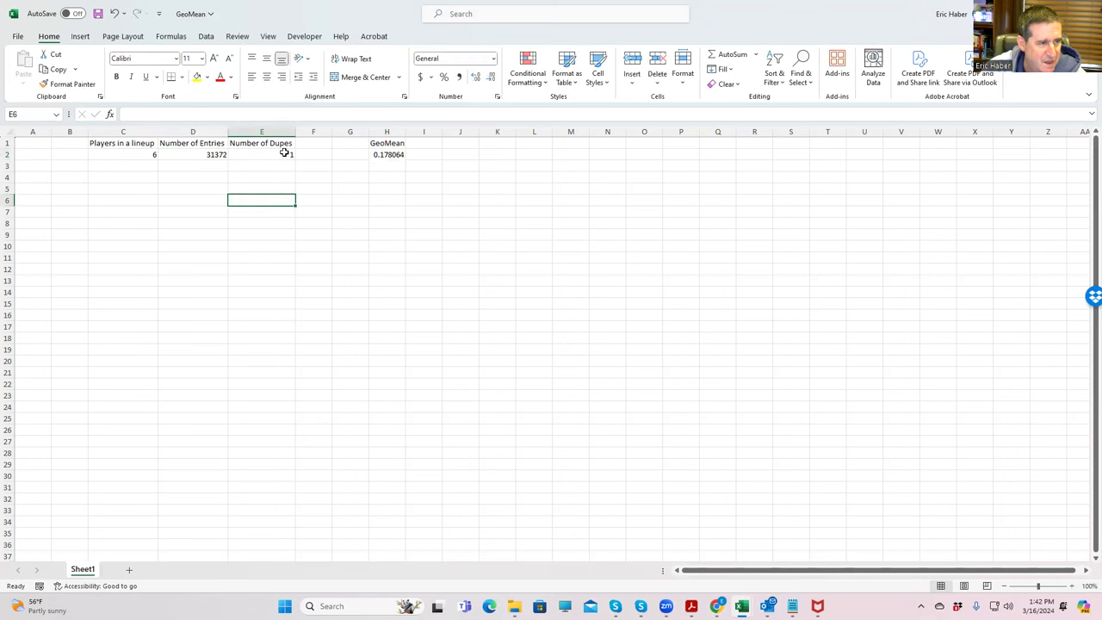
left_click(272, 176)
left_click(268, 156)
left_click(273, 167)
left_click(274, 156)
left_click(395, 156)
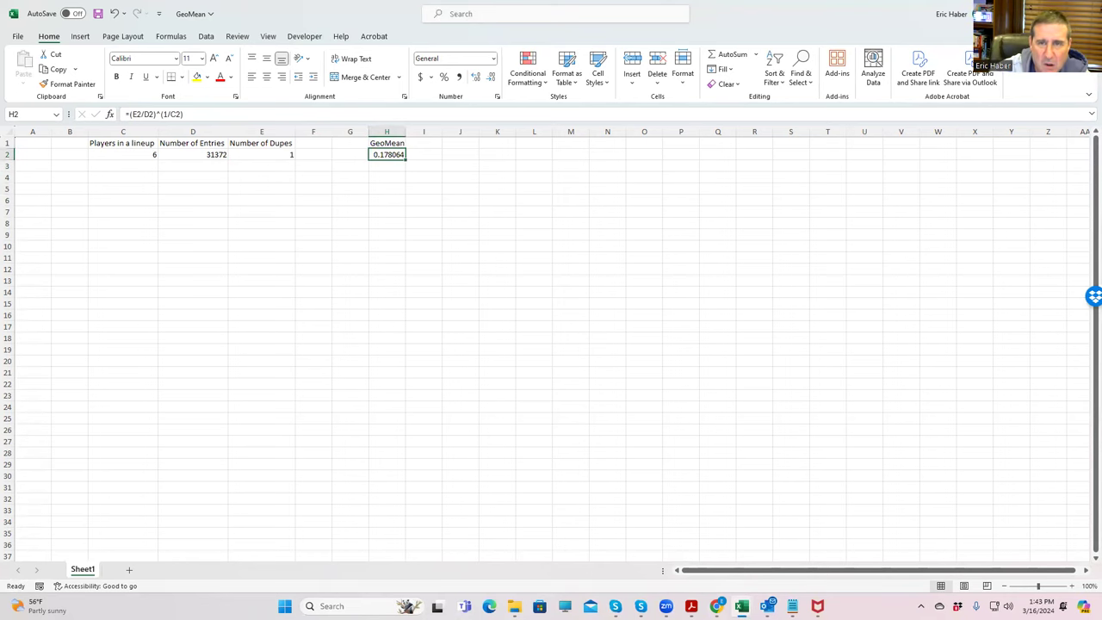
key("alt+Tab")
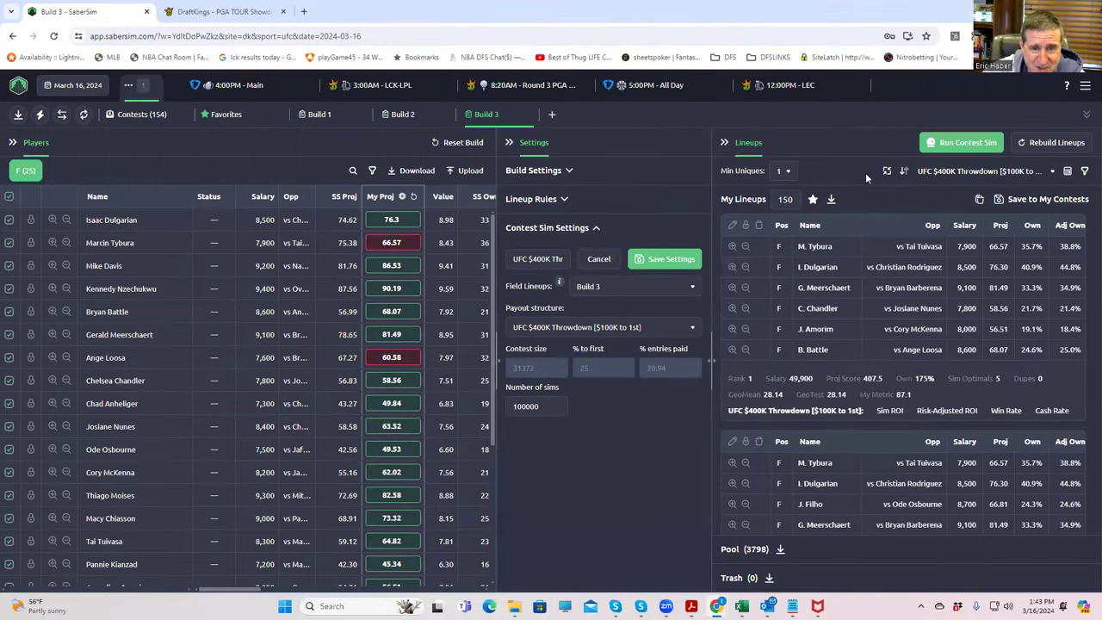
left_click(1084, 172)
left_click(1083, 171)
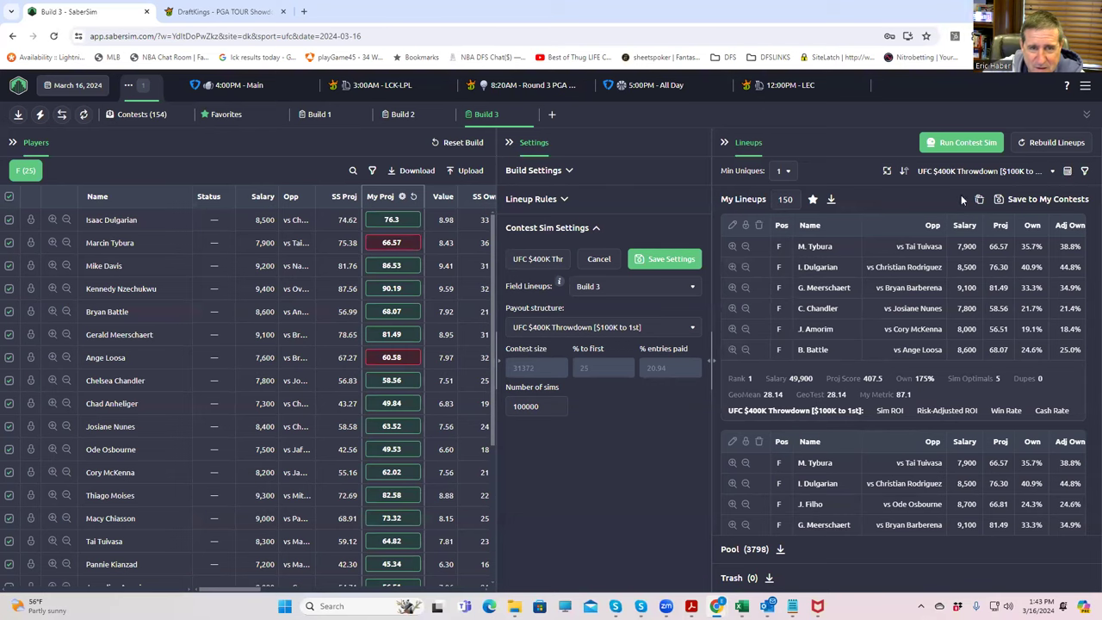
- Add a filter keeping only lineups with GeoMean less than 18, leaving 93
left_click(1083, 171)
left_click(732, 201)
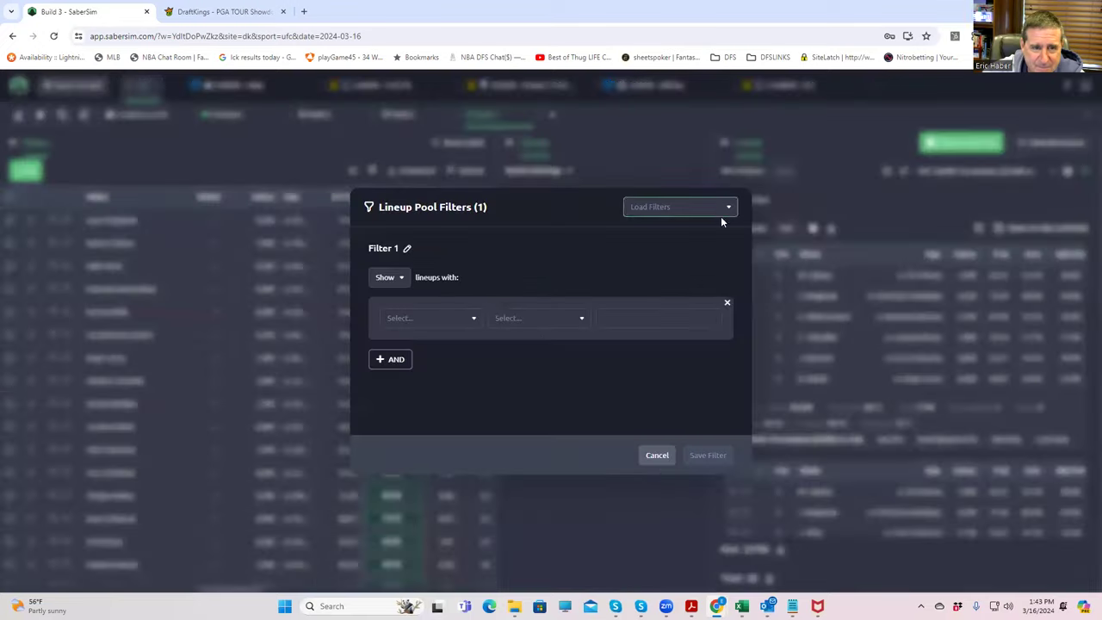
left_click(474, 317)
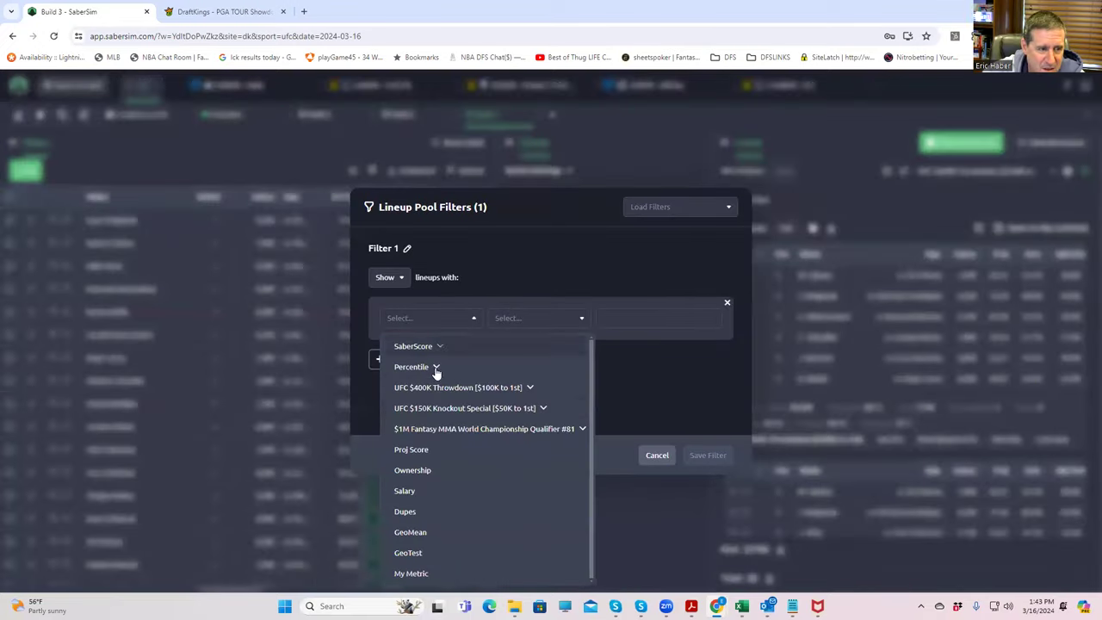
left_click(410, 533)
left_click(529, 320)
left_click(519, 368)
left_click(649, 320)
type("18")
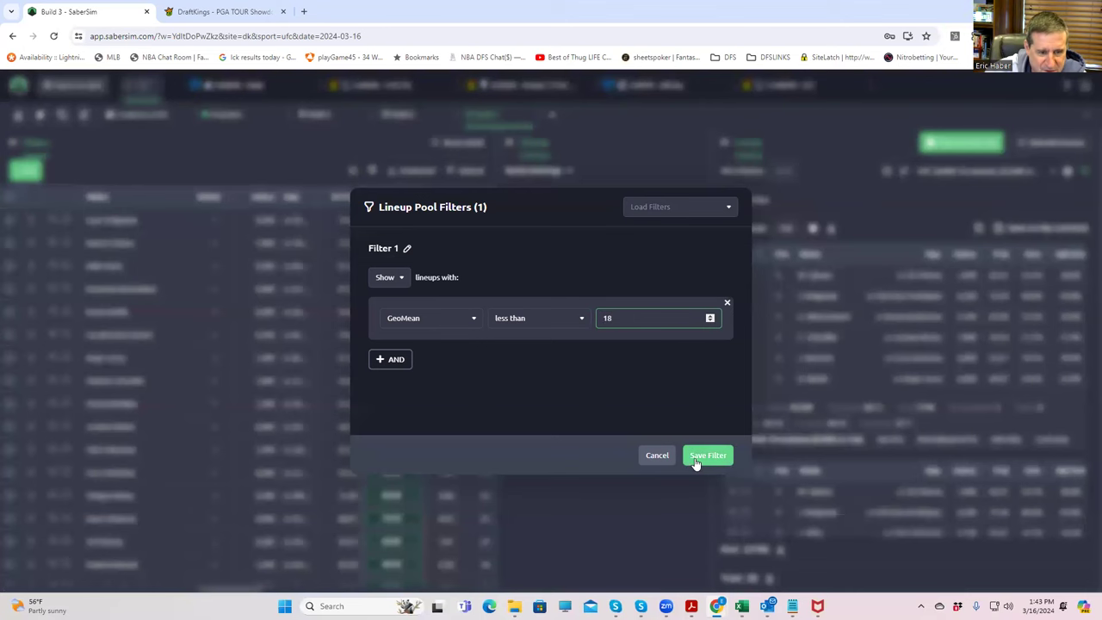
left_click(695, 456)
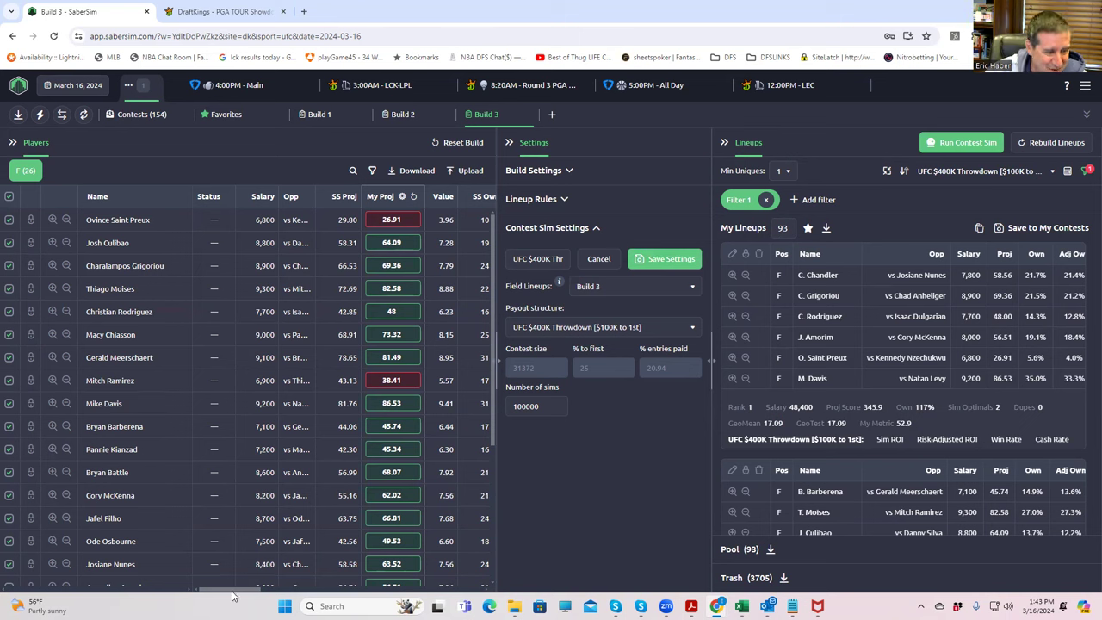
left_click_drag(232, 590, 185, 585)
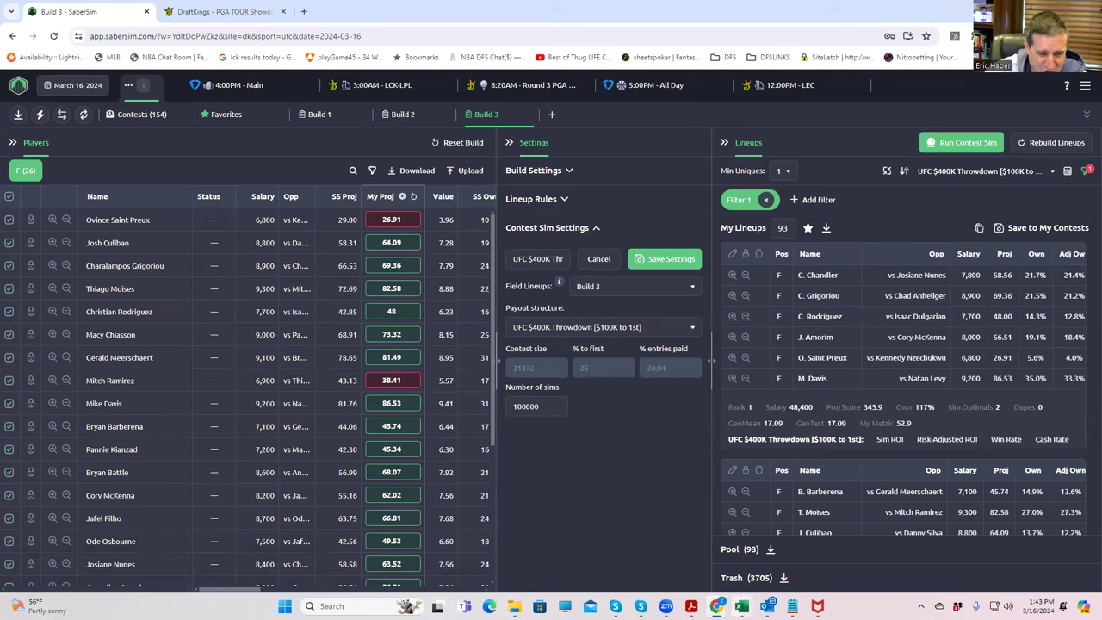
- Set the GeoMean sheet's Number of Dupes in E2 to 2, then return to SaberSim
mouse_move(741, 606)
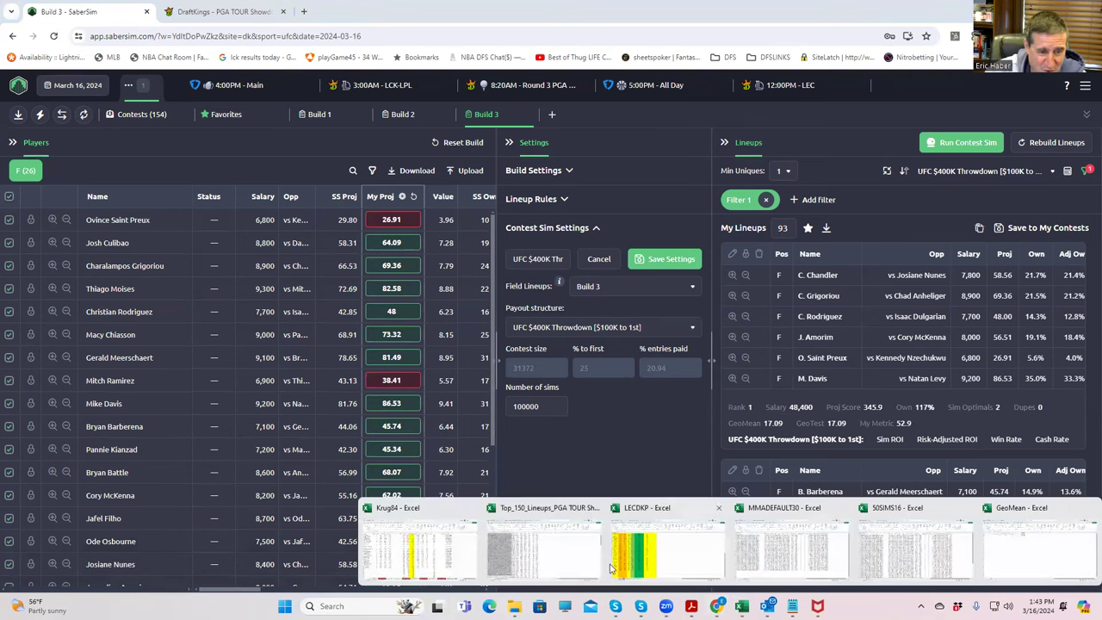
left_click(1021, 551)
left_click(280, 151)
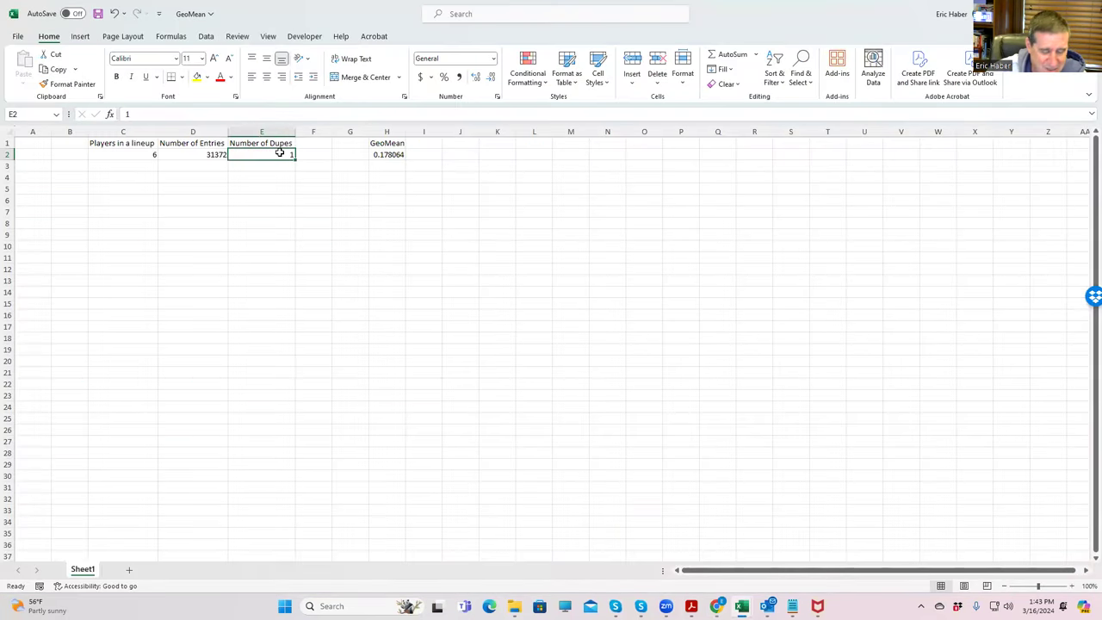
type("2")
left_click(350, 205)
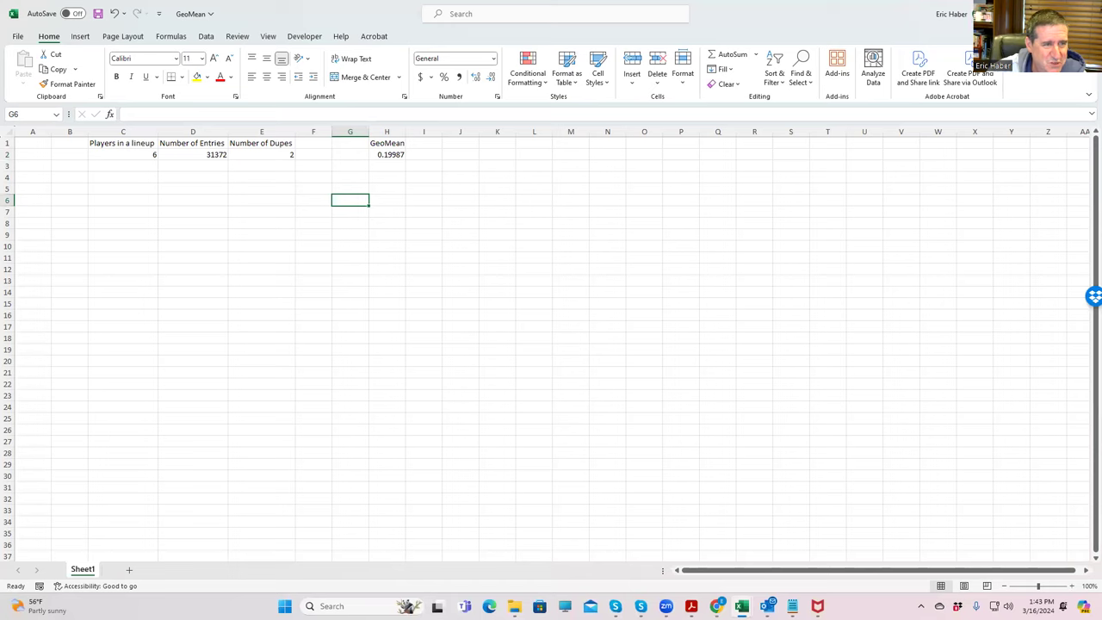
key("alt+Tab")
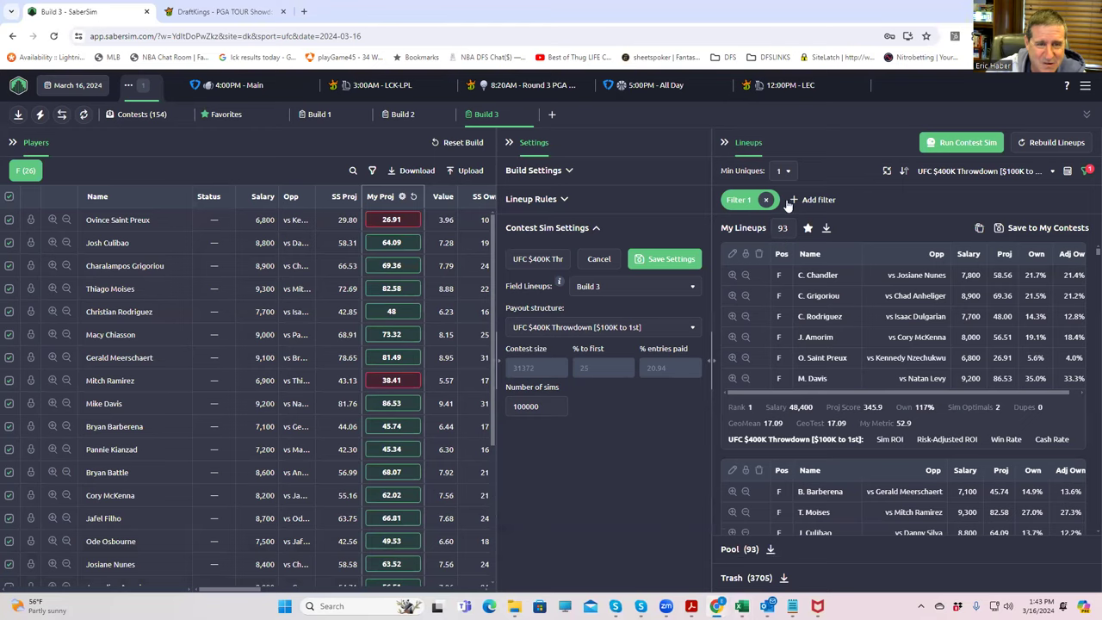
- Change Filter 1's GeoMean threshold from 18 to 19
left_click(749, 202)
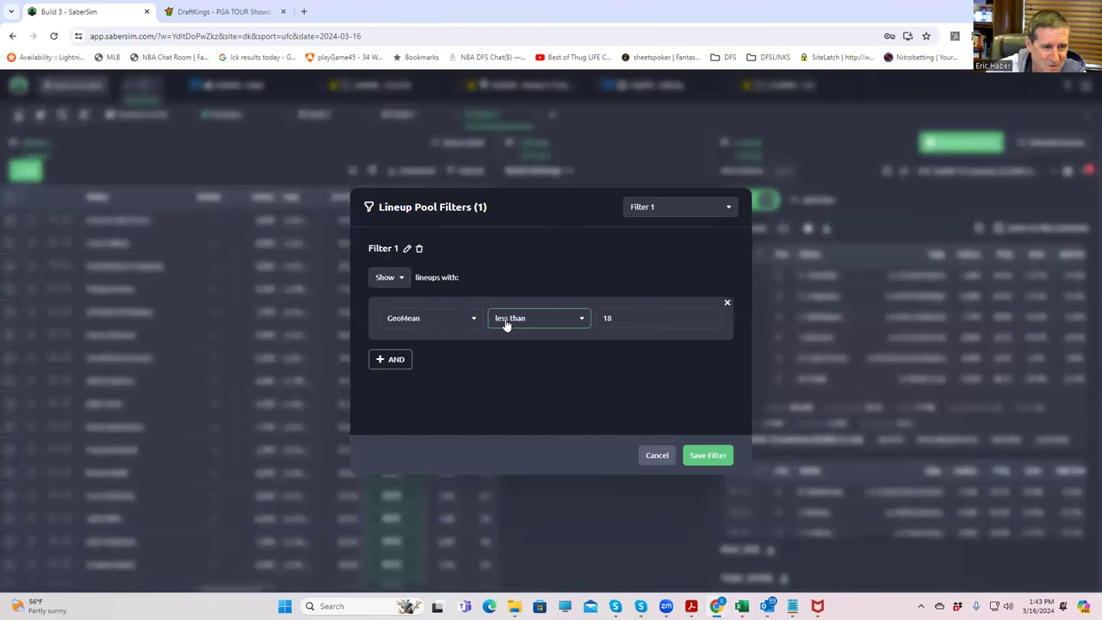
left_click(640, 317)
key("BackSpace")
type("9.9")
left_click(699, 455)
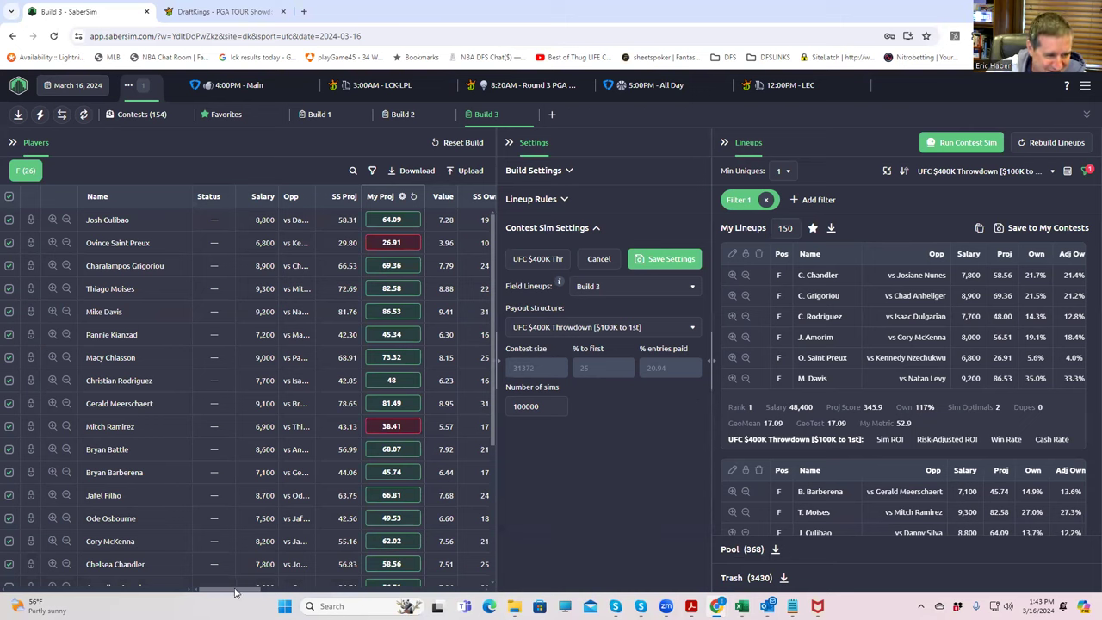
mouse_move(236, 592)
left_mouse_down()
mouse_move(311, 596)
mouse_move(248, 593)
left_mouse_up()
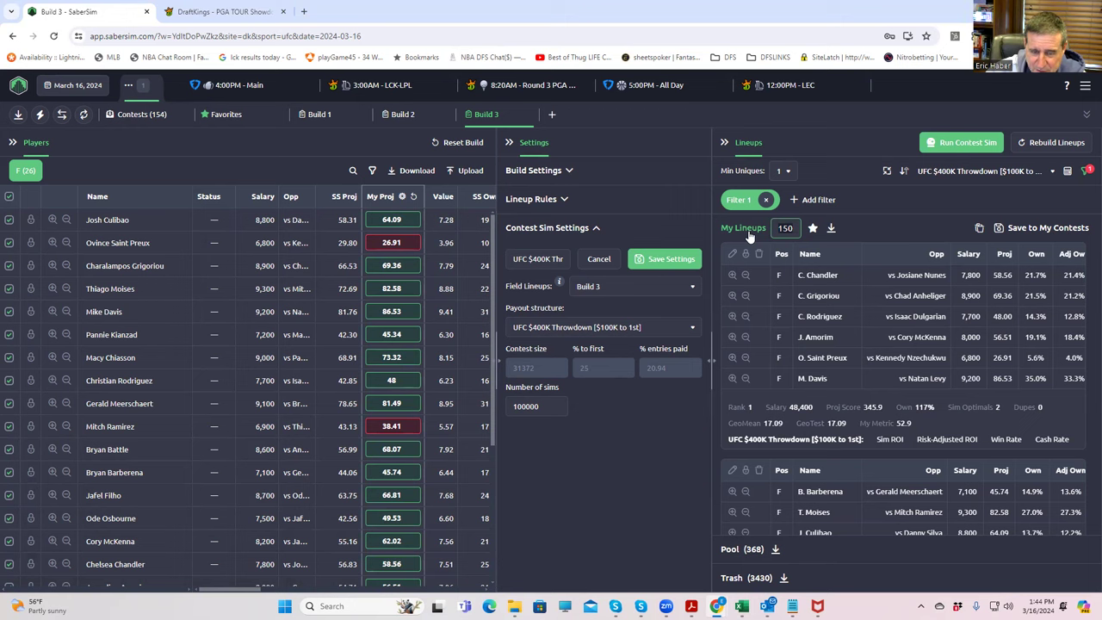
- Set the My Lineups count to 30 after trying 40 and 20
double_click(783, 228)
key("BackSpace")
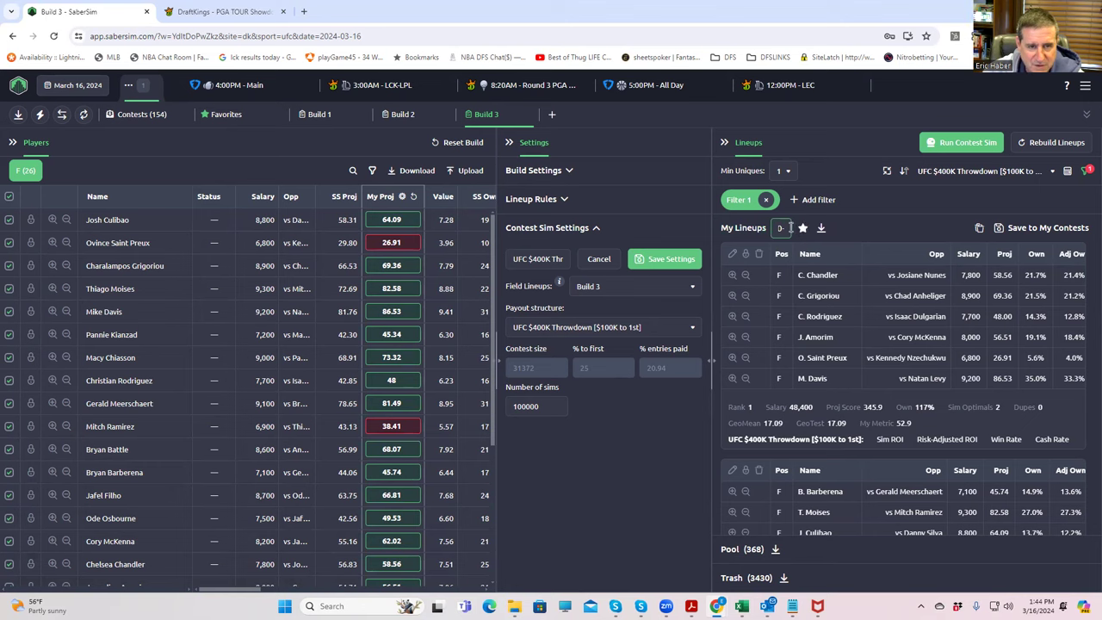
type("4")
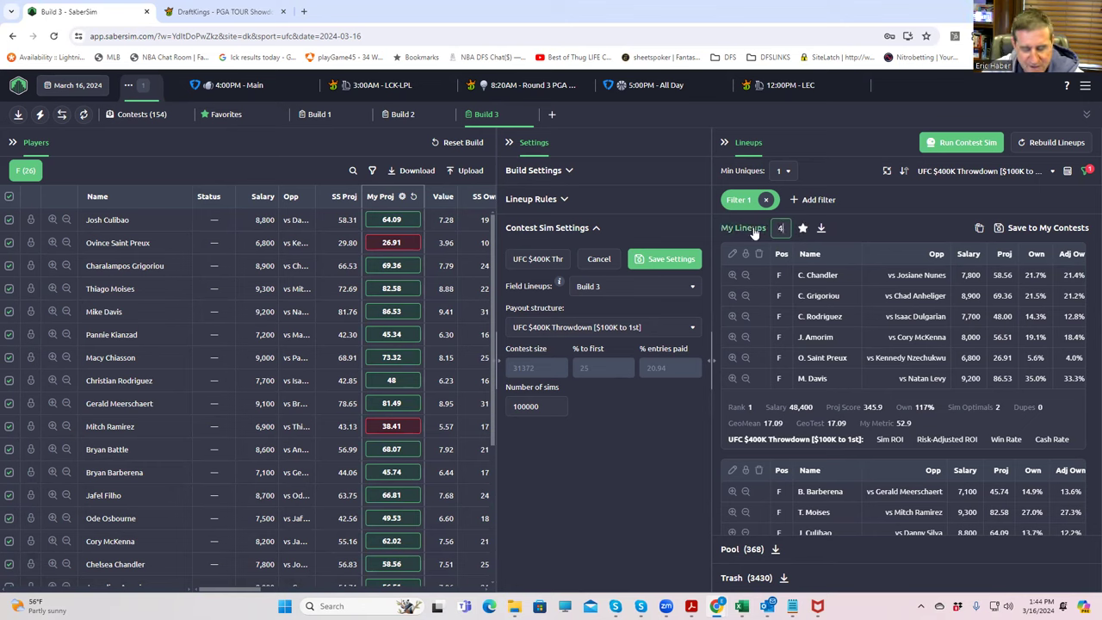
type("0")
left_click(875, 231)
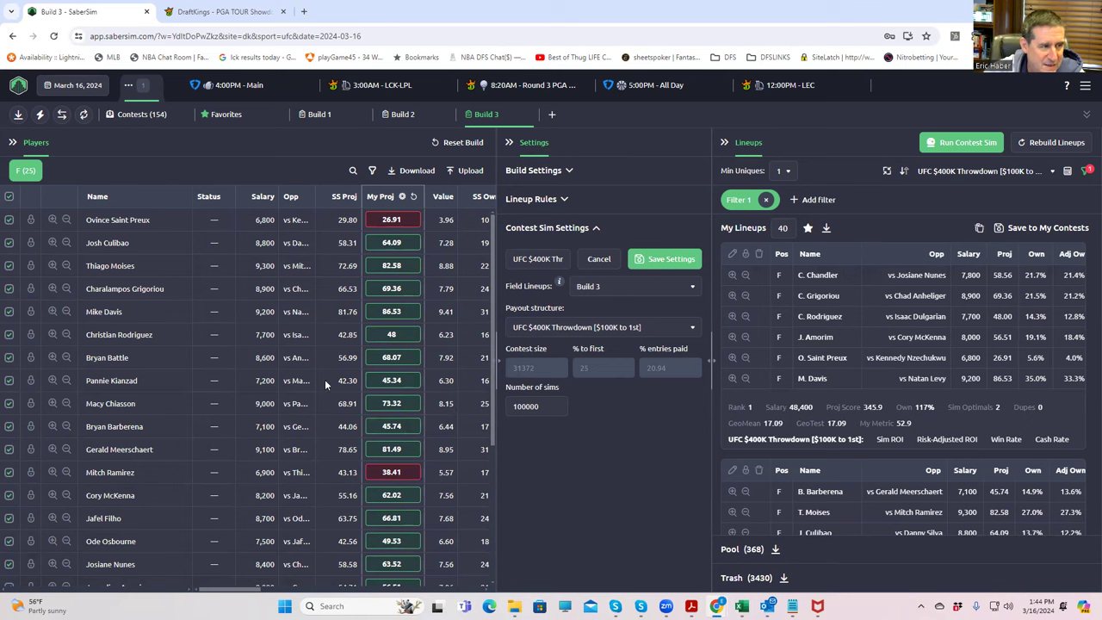
left_click_drag(248, 589, 184, 567)
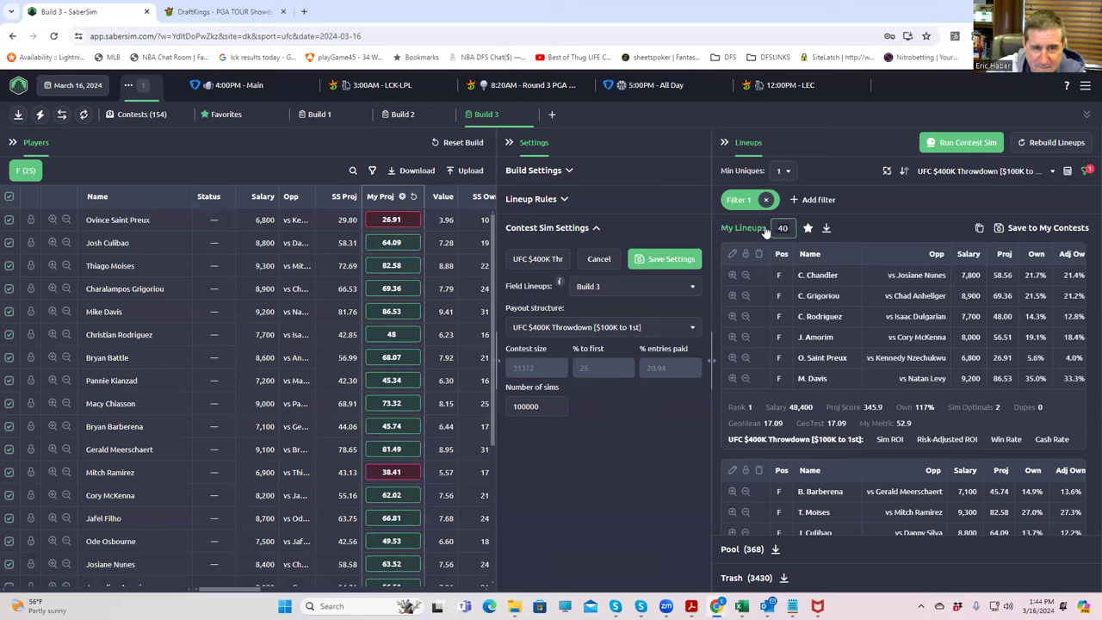
key("BackSpace")
key("BackSpace")
type("20")
key("BackSpace")
key("BackSpace")
type("30")
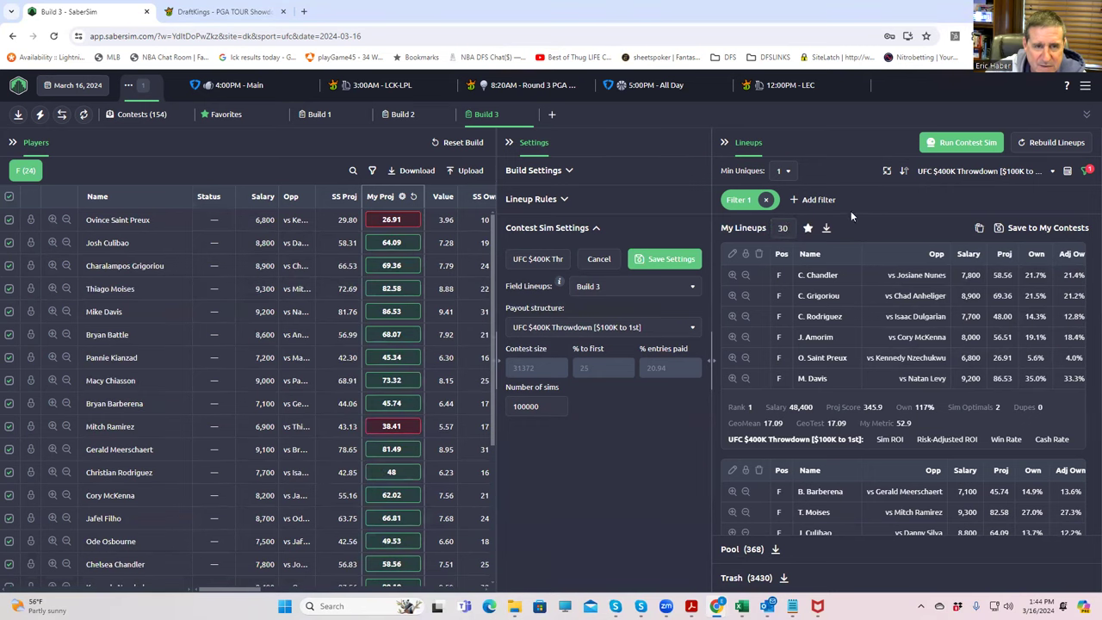
- Set Min Uniques to 3
left_click(782, 171)
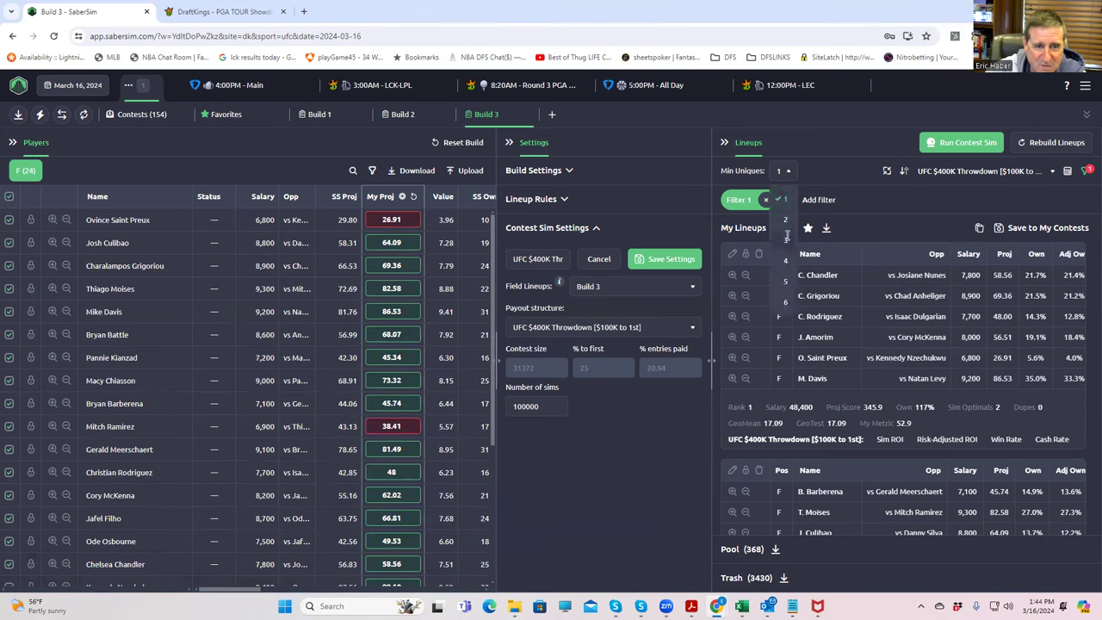
left_click(786, 240)
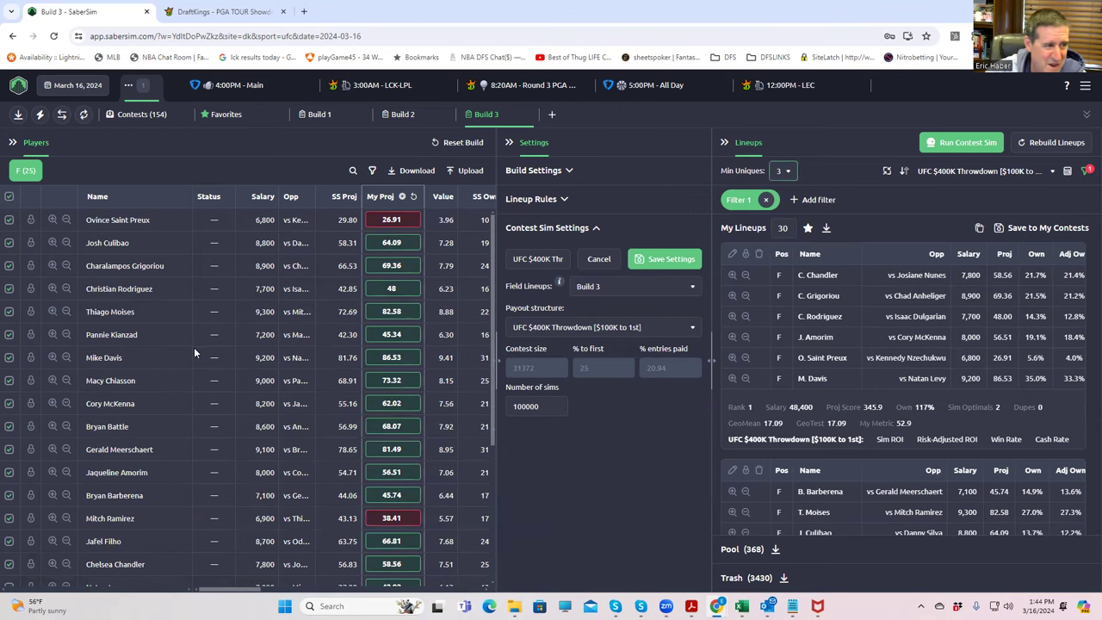
left_click(292, 590)
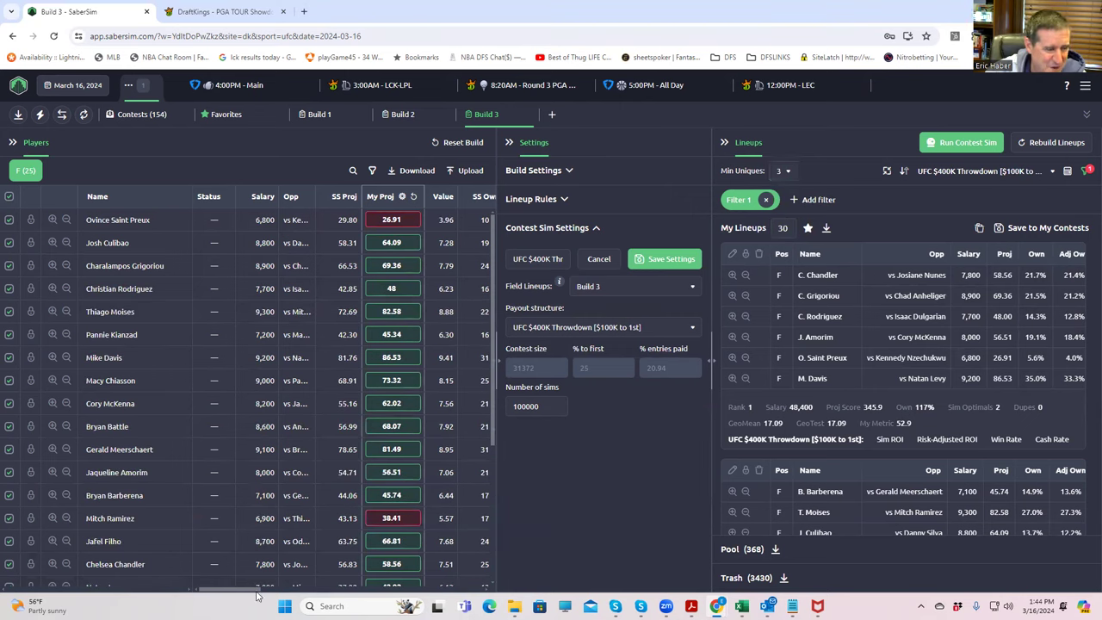
mouse_move(255, 590)
left_mouse_down()
mouse_move(314, 591)
mouse_move(246, 591)
left_mouse_up()
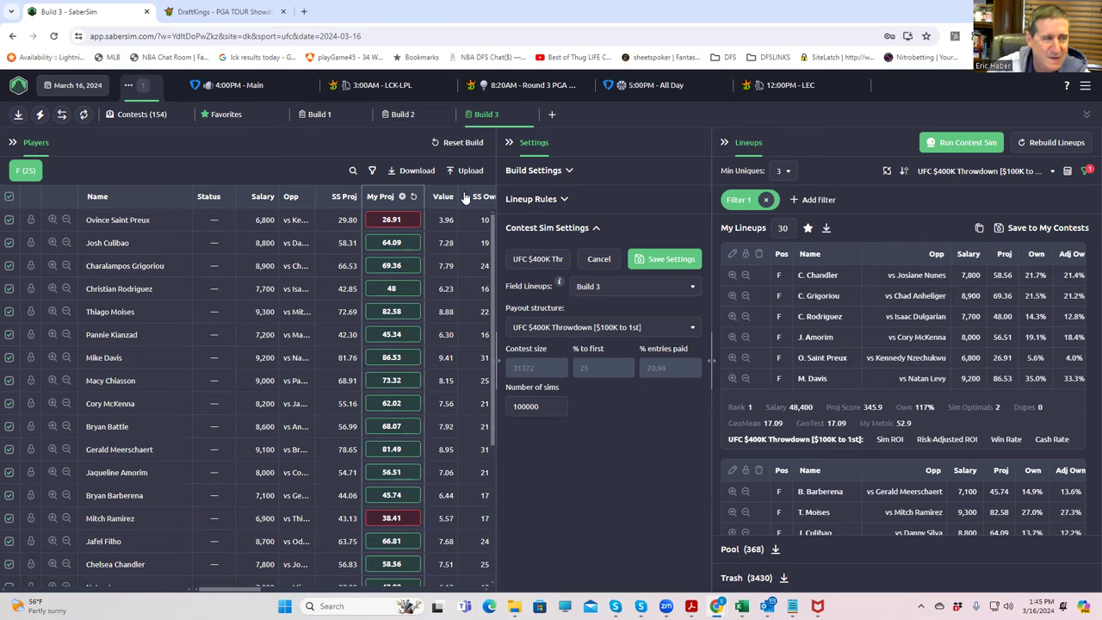
- Download the 80 Favorites lineups as a CSV and open it in Excel
left_click(234, 115)
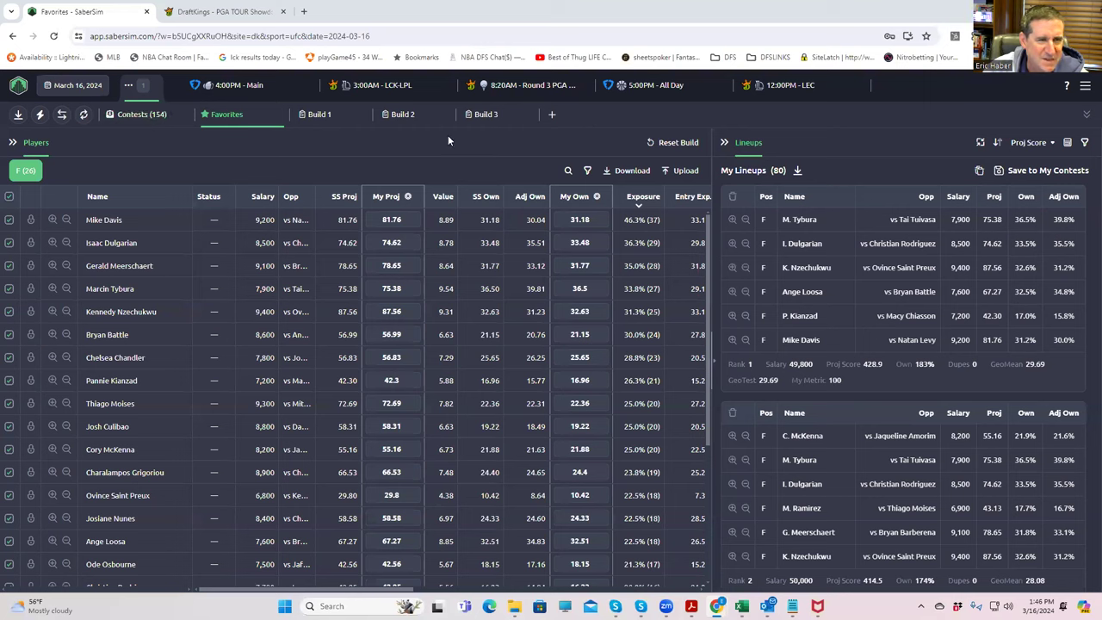
left_click(642, 173)
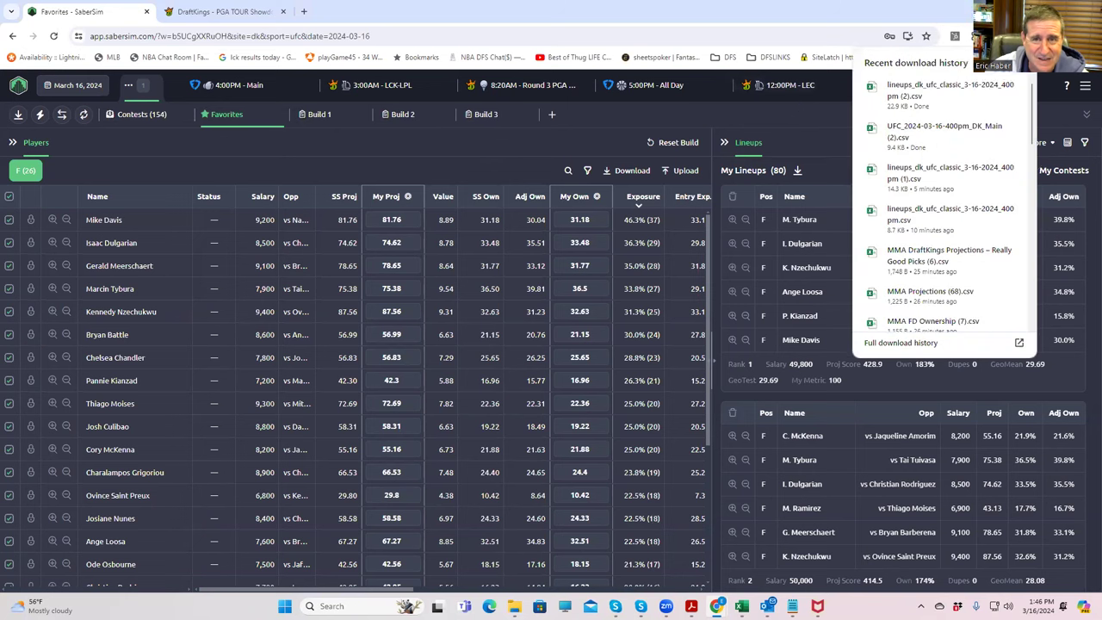
left_click(908, 97)
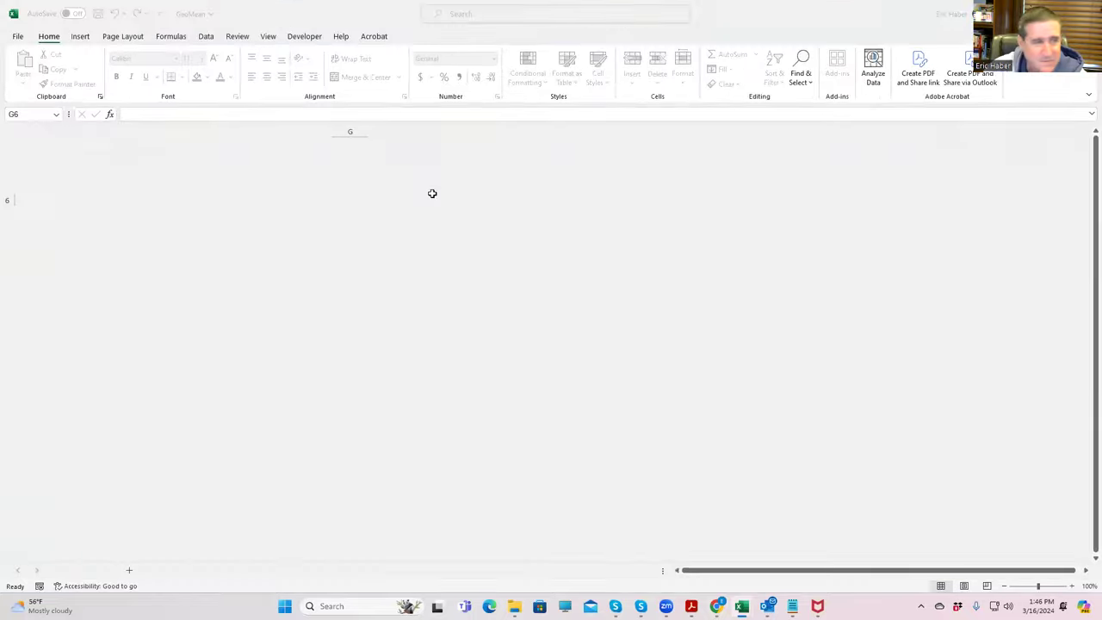
- Save the lineups in the MMA folder as the CSV simsandgeomean80
key("alt+f")
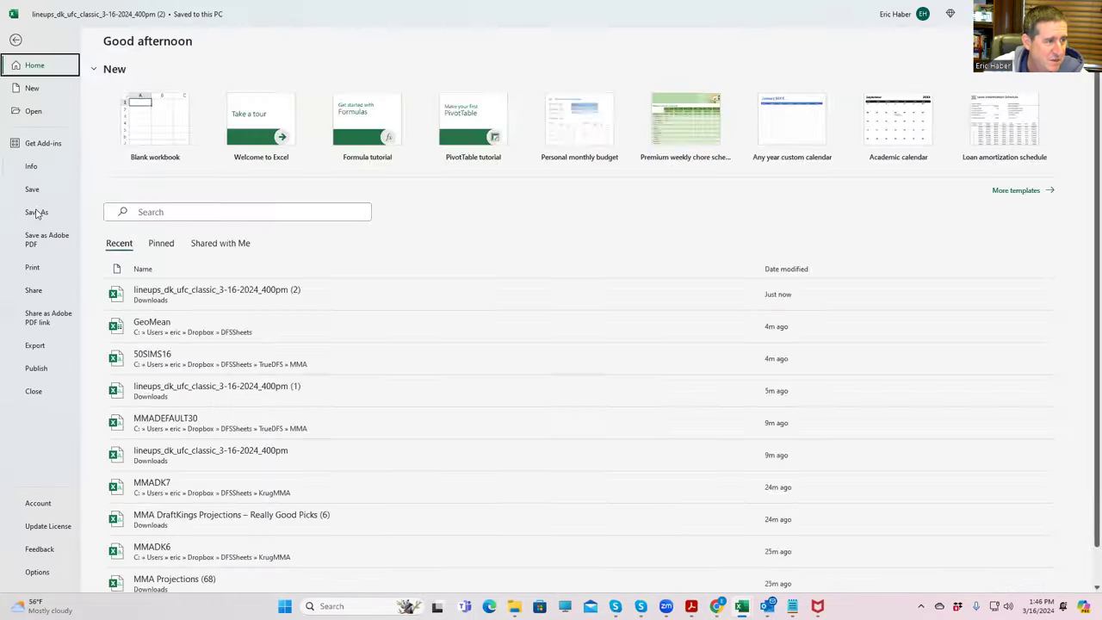
left_click(36, 212)
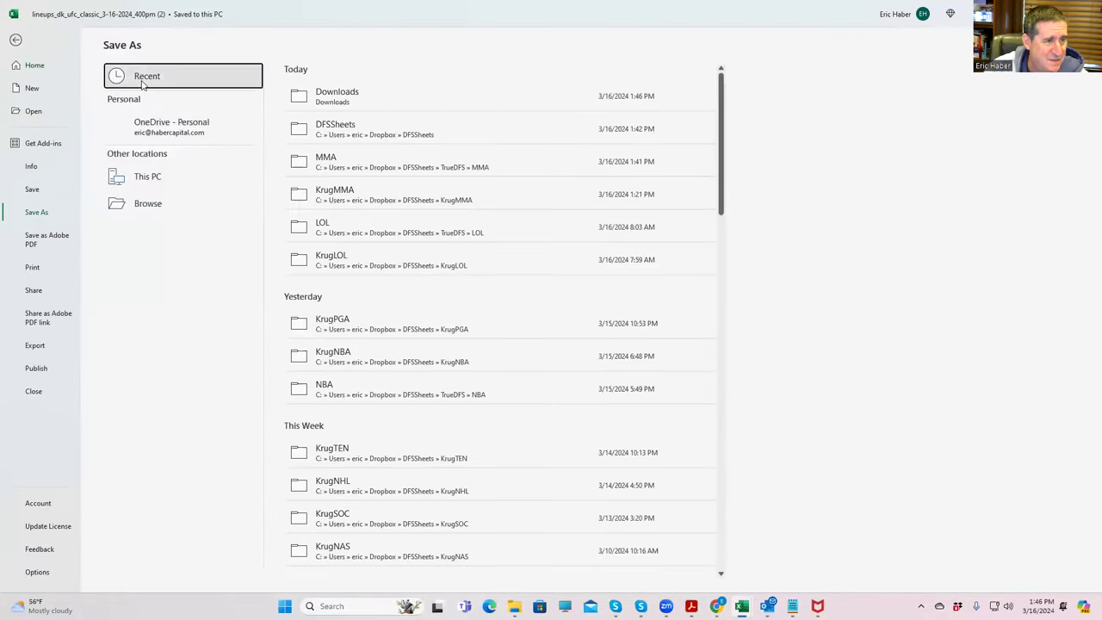
left_click(143, 79)
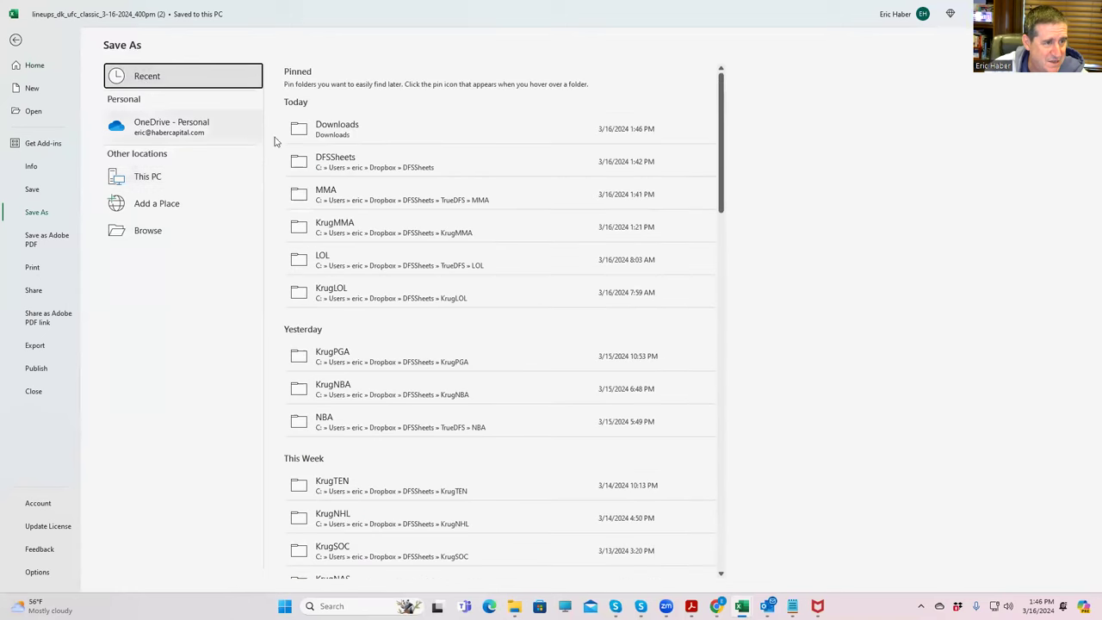
left_click(353, 196)
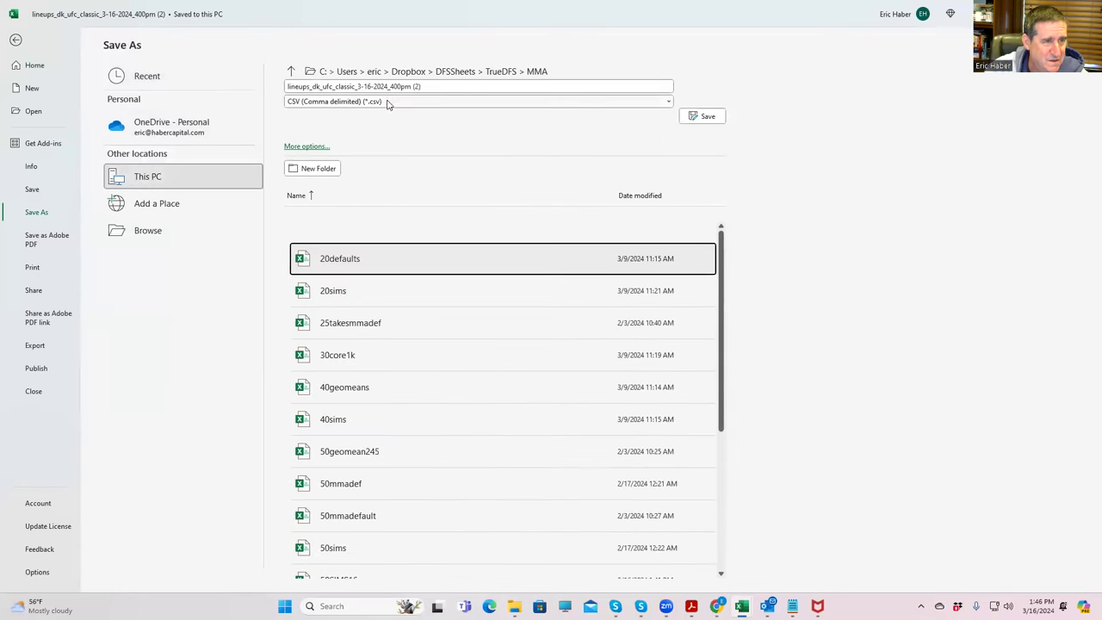
left_click(434, 86)
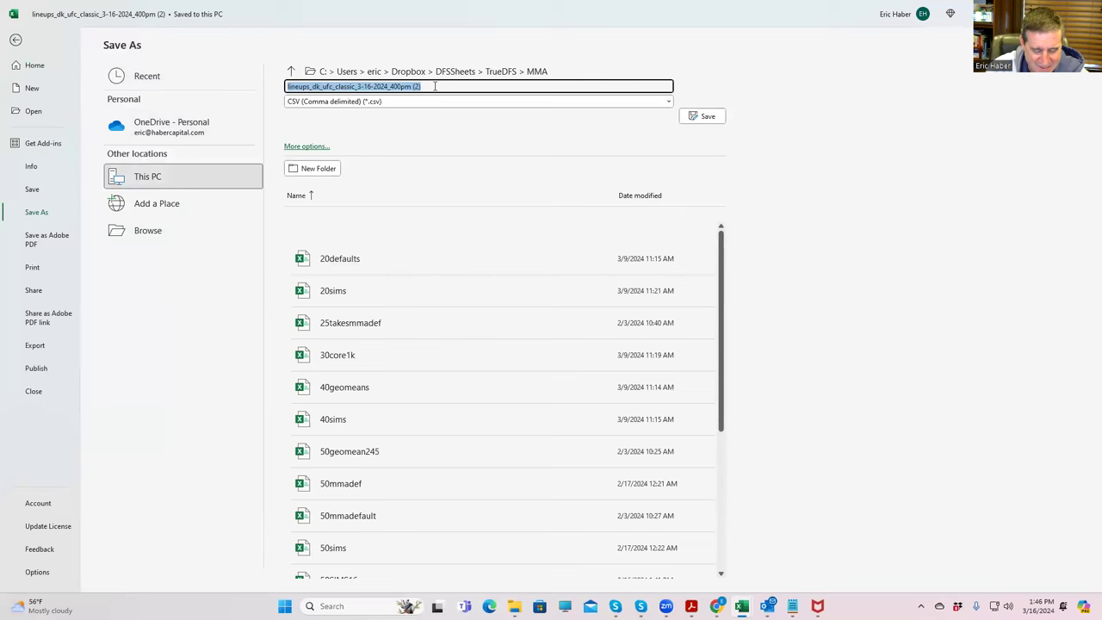
type("simsand")
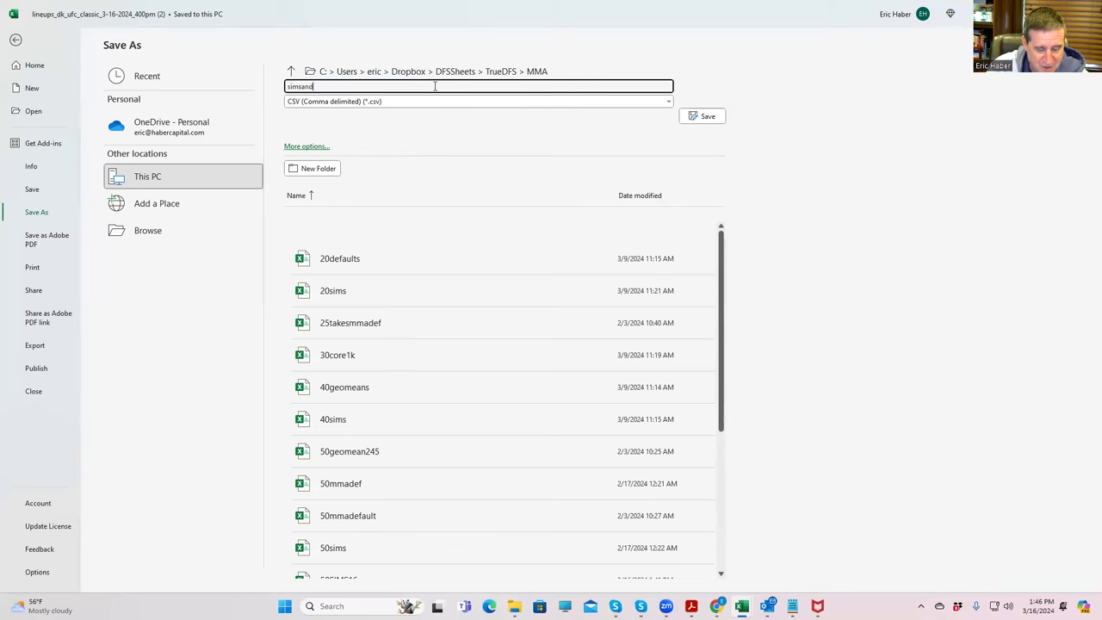
type("geomean80")
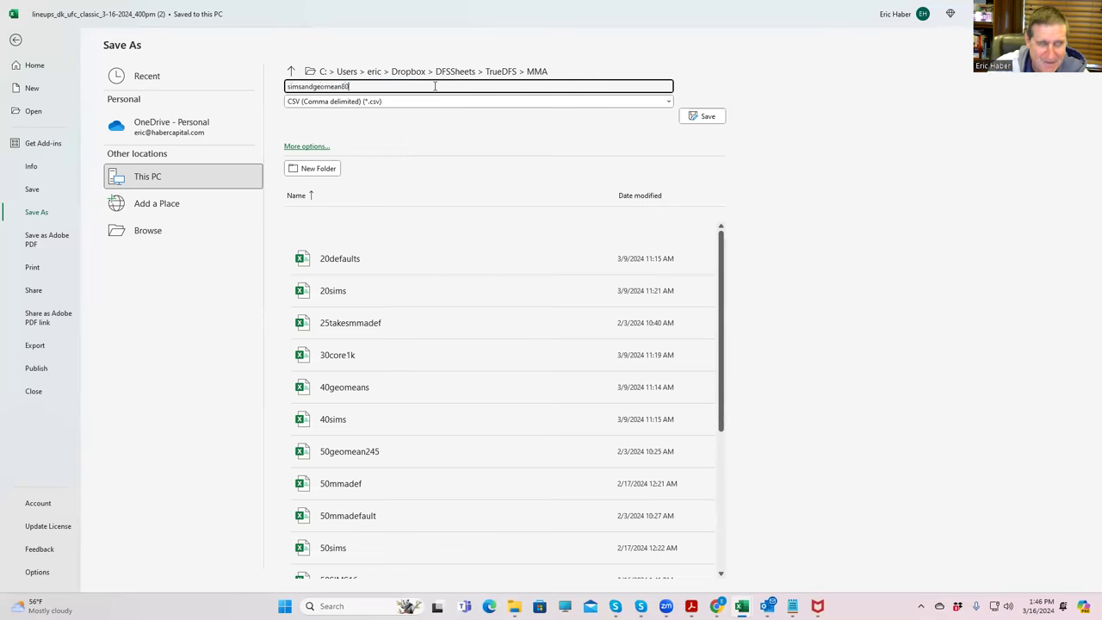
left_click(697, 120)
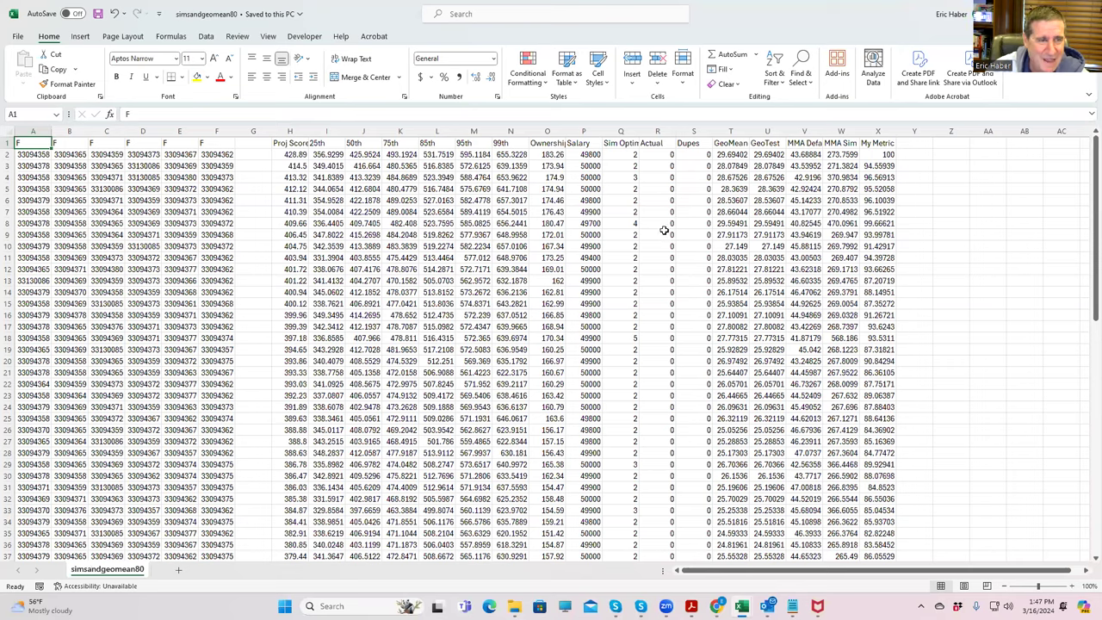
- Close the simsandgeomean80 CSV and minimize Excel to reveal SaberSim's Favorites page
key("ctrl+w")
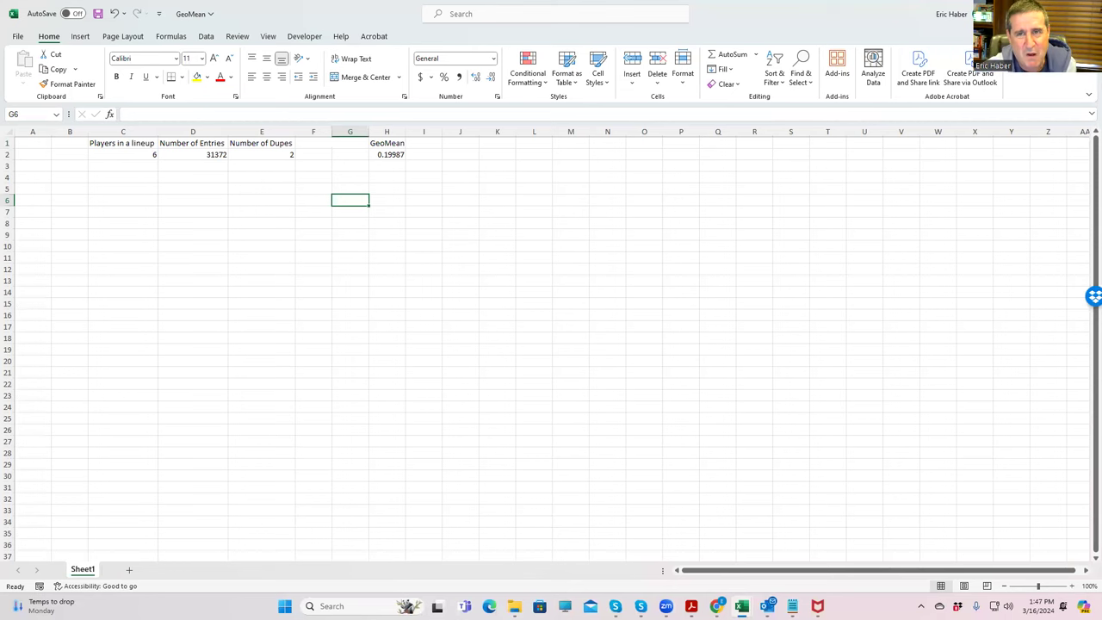
left_click(1035, 13)
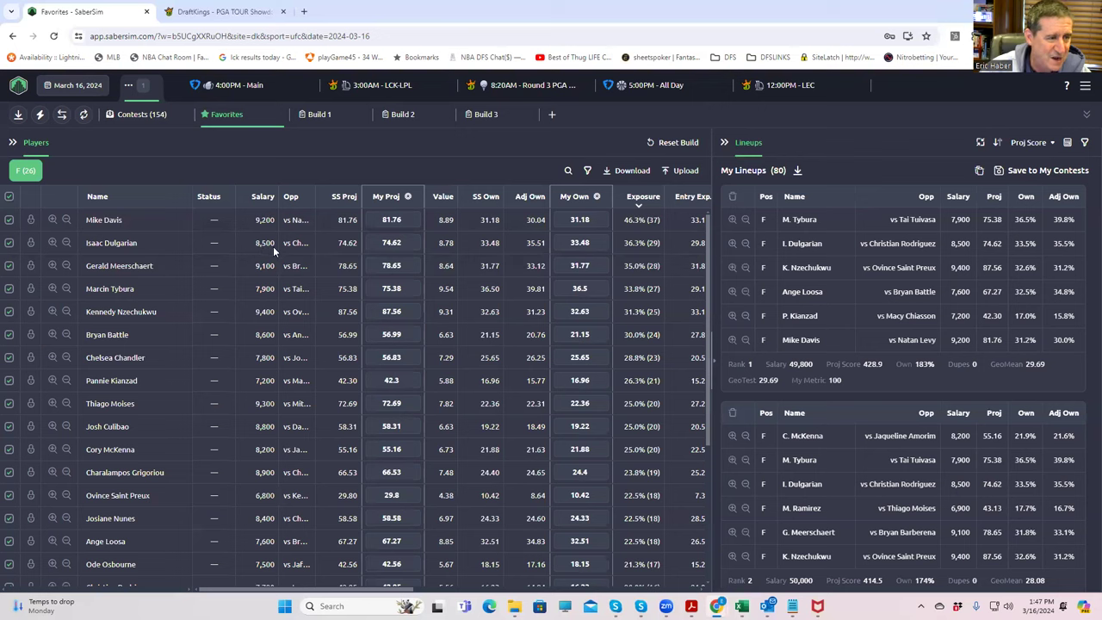
- Sort fighters by salary highest-first, review the list, and add a new Build 4
left_click(263, 198)
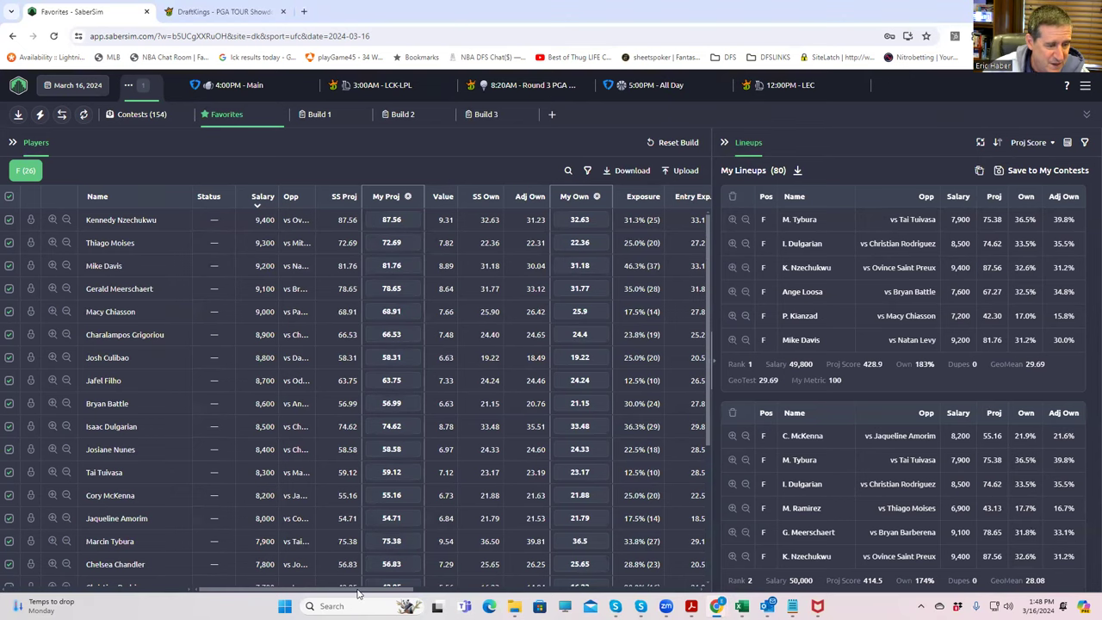
left_click_drag(360, 594, 332, 592)
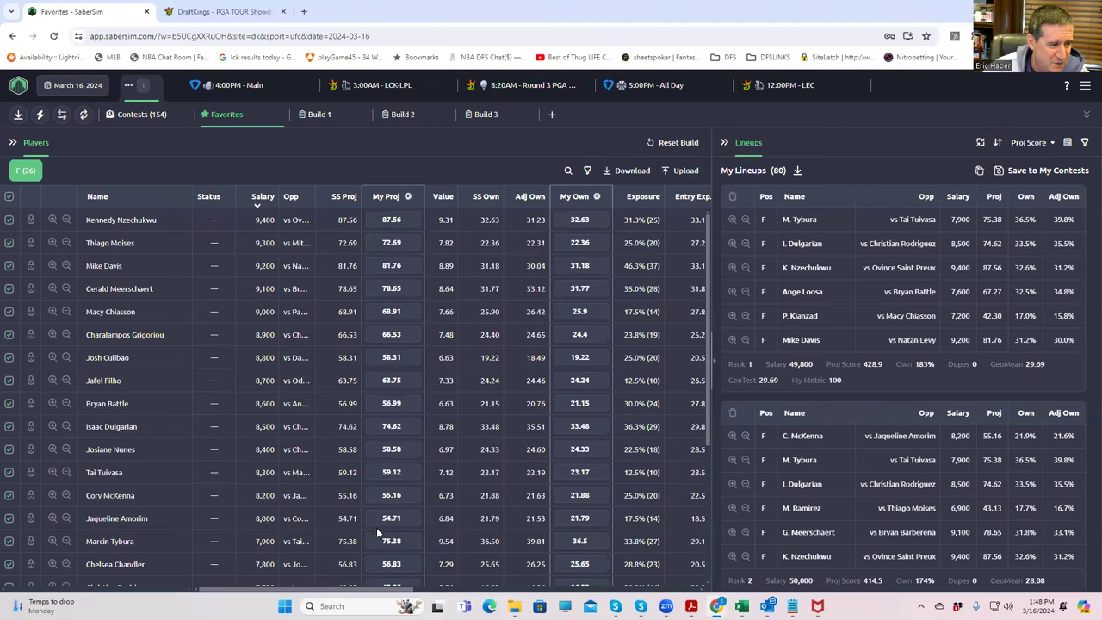
scroll(376, 527, "down", 5)
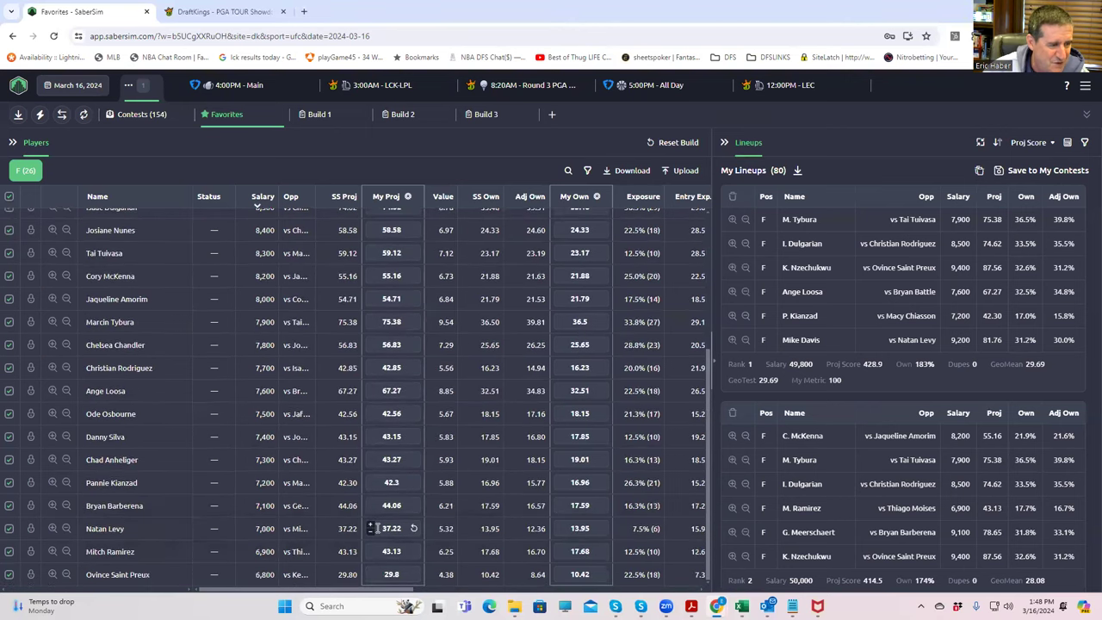
scroll(376, 526, "up", 5)
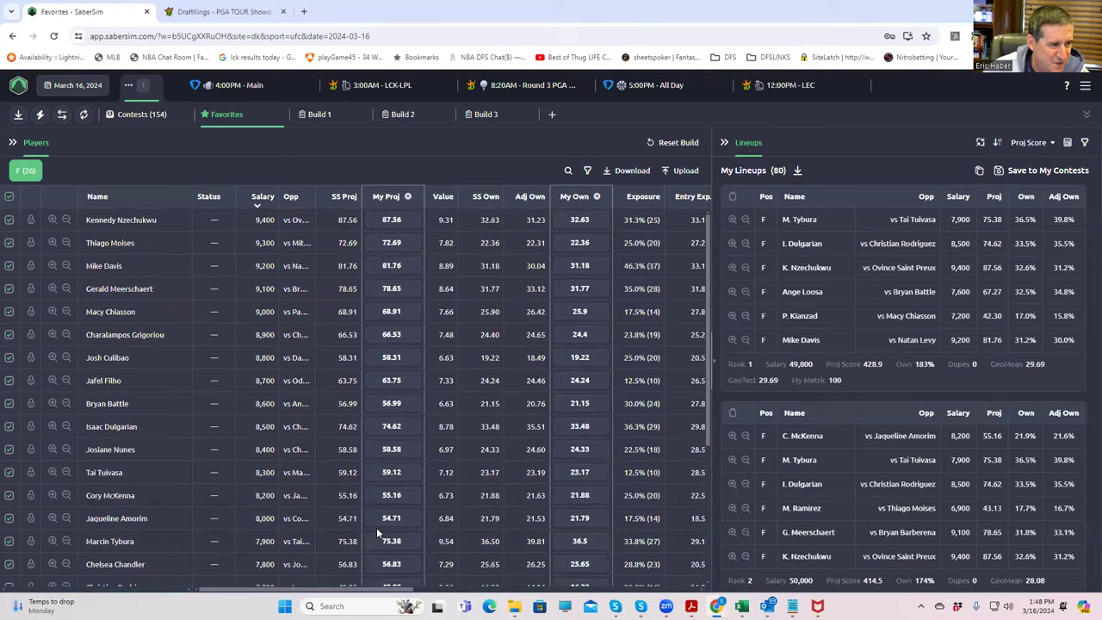
scroll(332, 506, "down", 5)
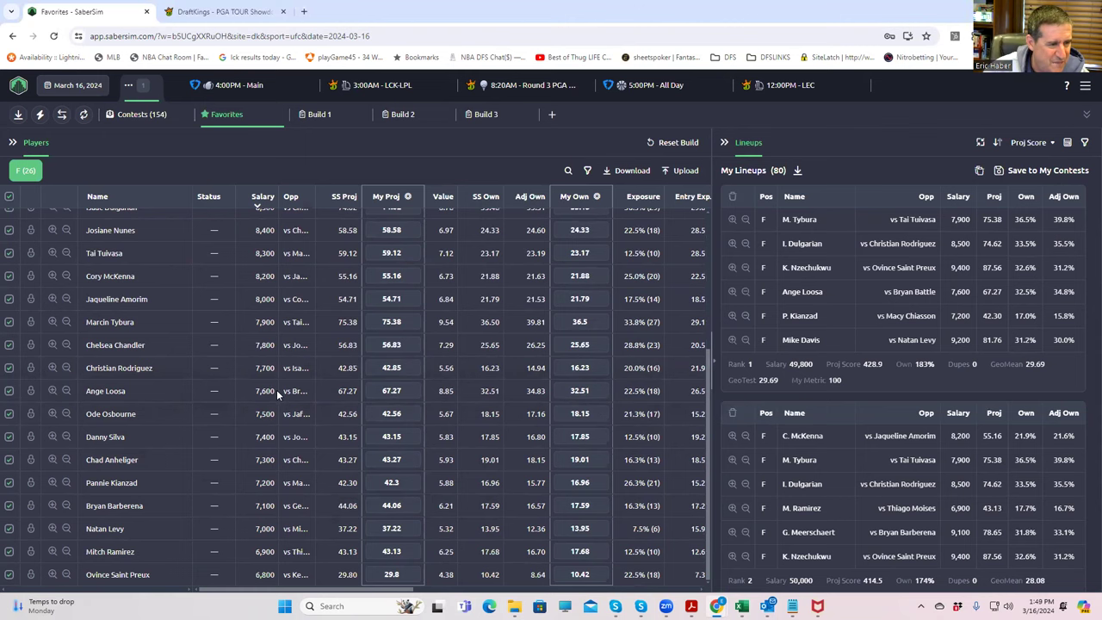
scroll(276, 389, "up", 1)
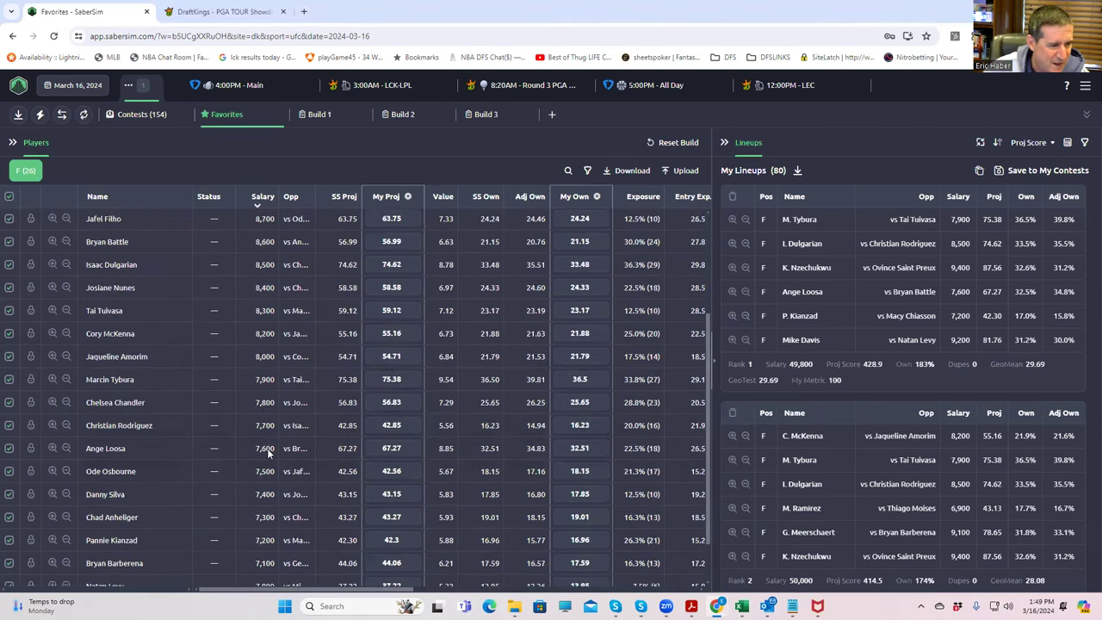
scroll(269, 448, "up", 1)
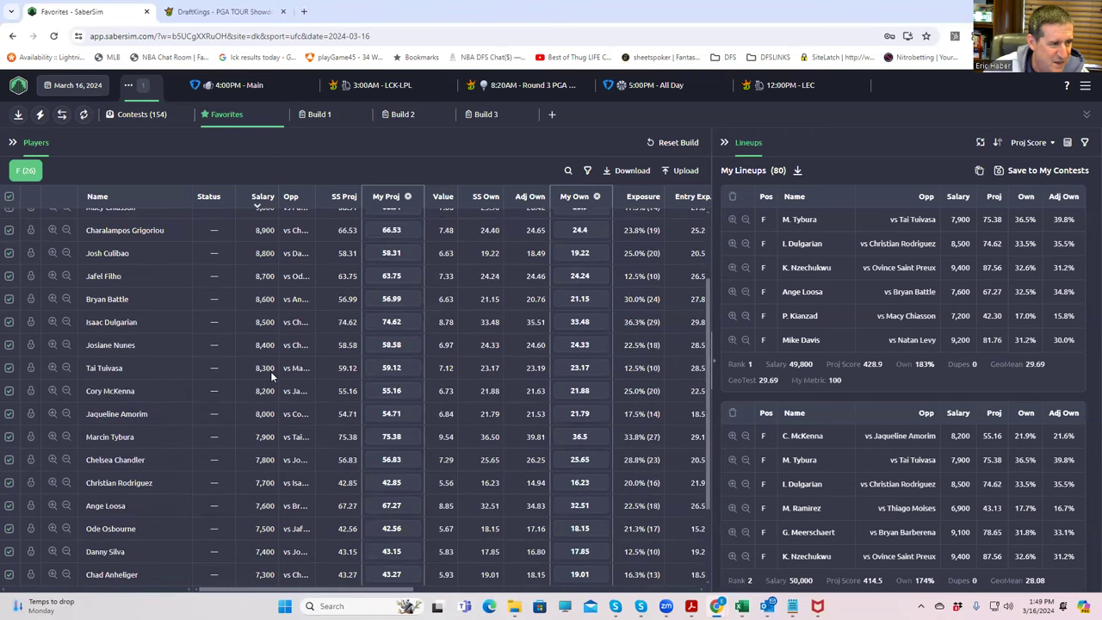
scroll(279, 330, "up", 1)
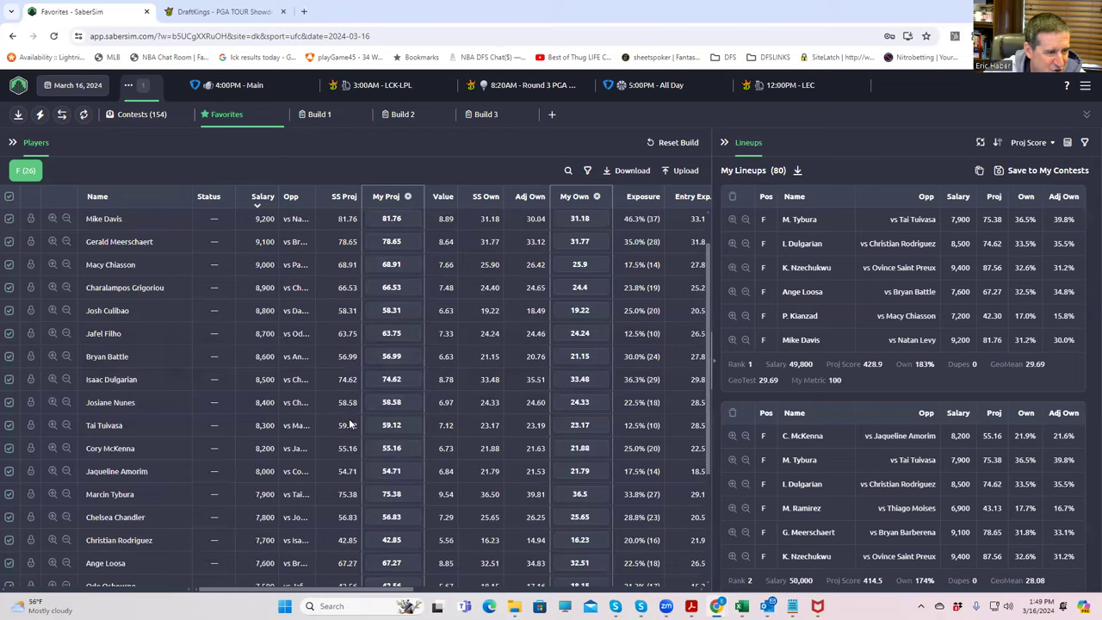
scroll(350, 426, "down", 3)
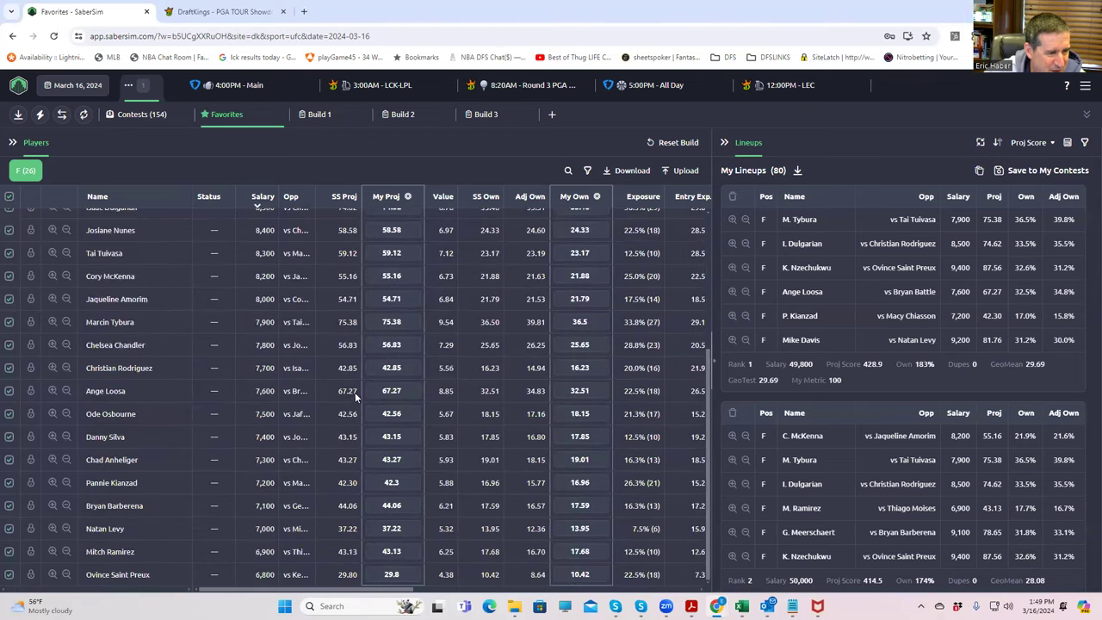
mouse_move(412, 392)
scroll(411, 392, "up", 2)
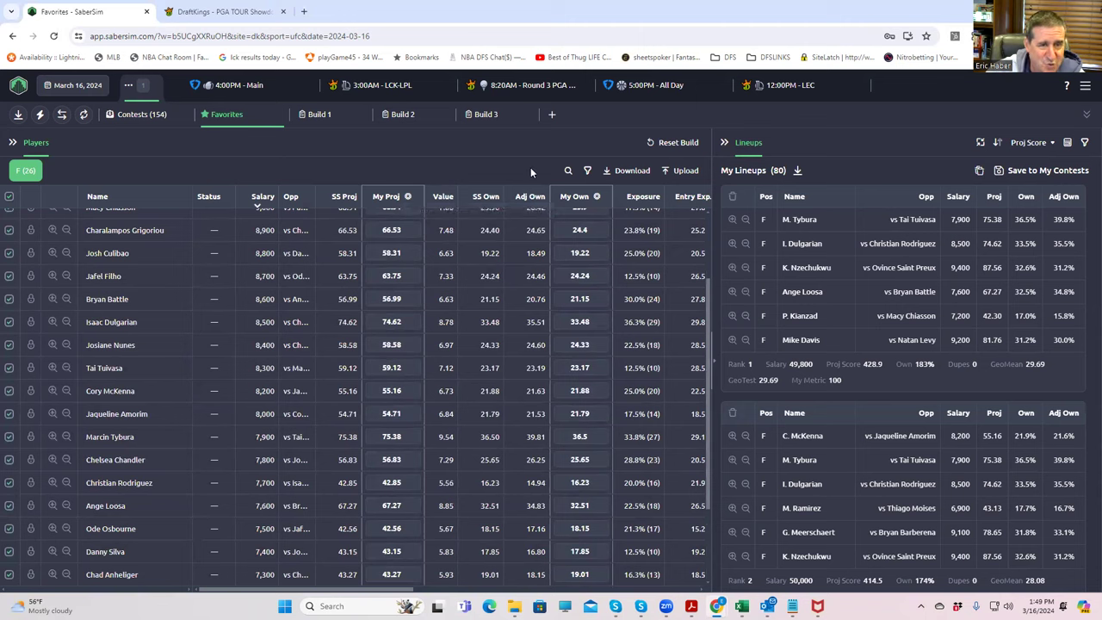
left_click(551, 115)
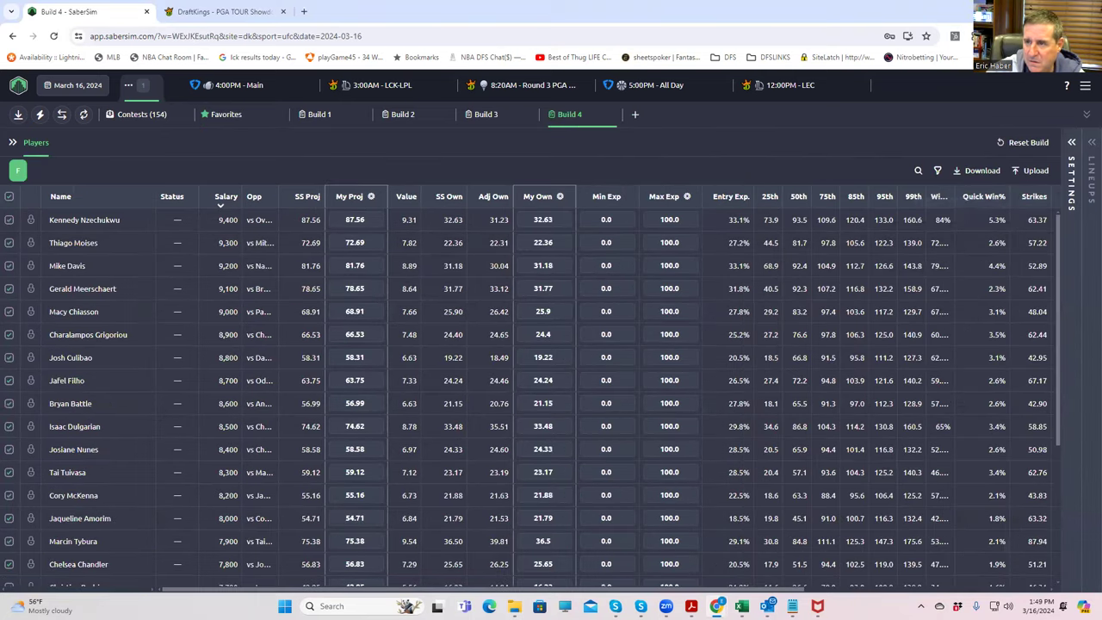
- Upload KrugMMA's MMADK_Sim CSV to Build 4, excluding unlisted players, without saving a source name
left_click(1030, 171)
left_click(693, 156)
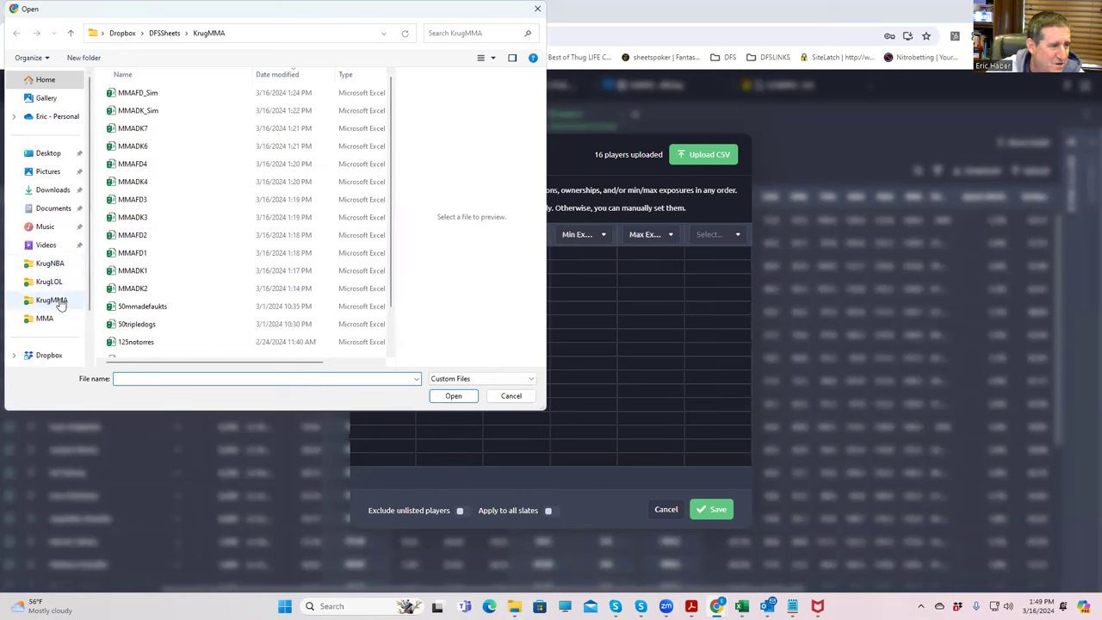
left_click(61, 302)
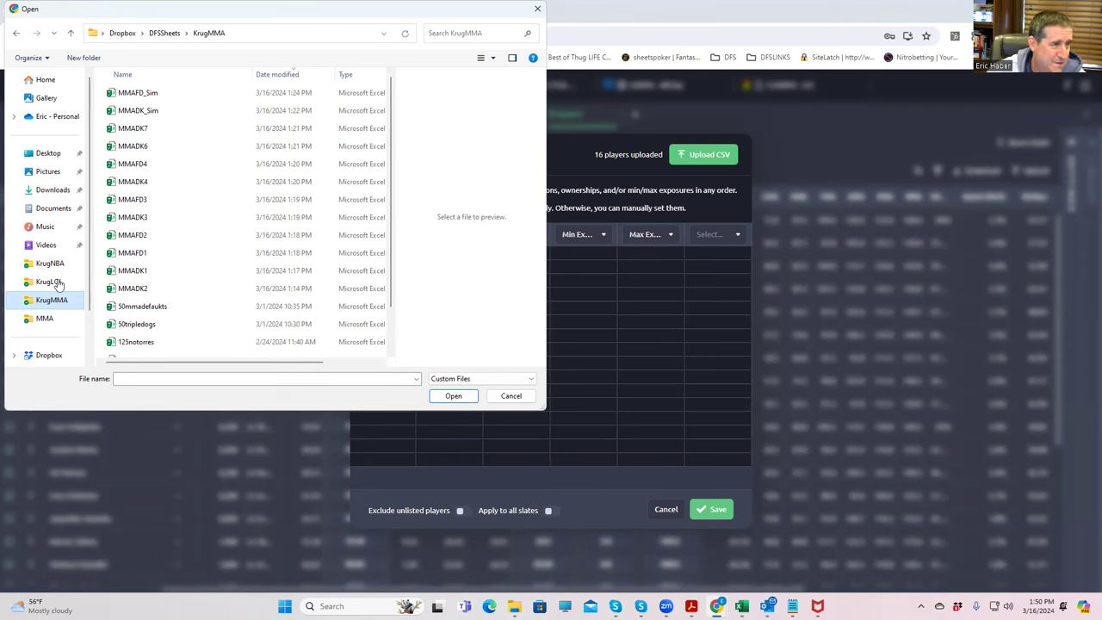
left_click(146, 118)
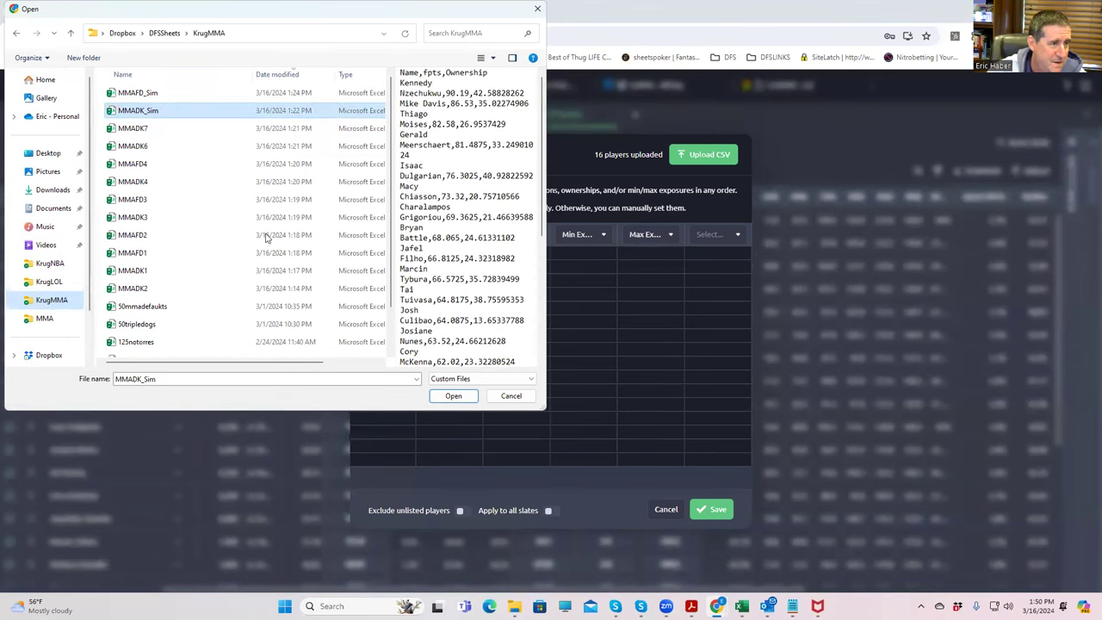
left_click(453, 398)
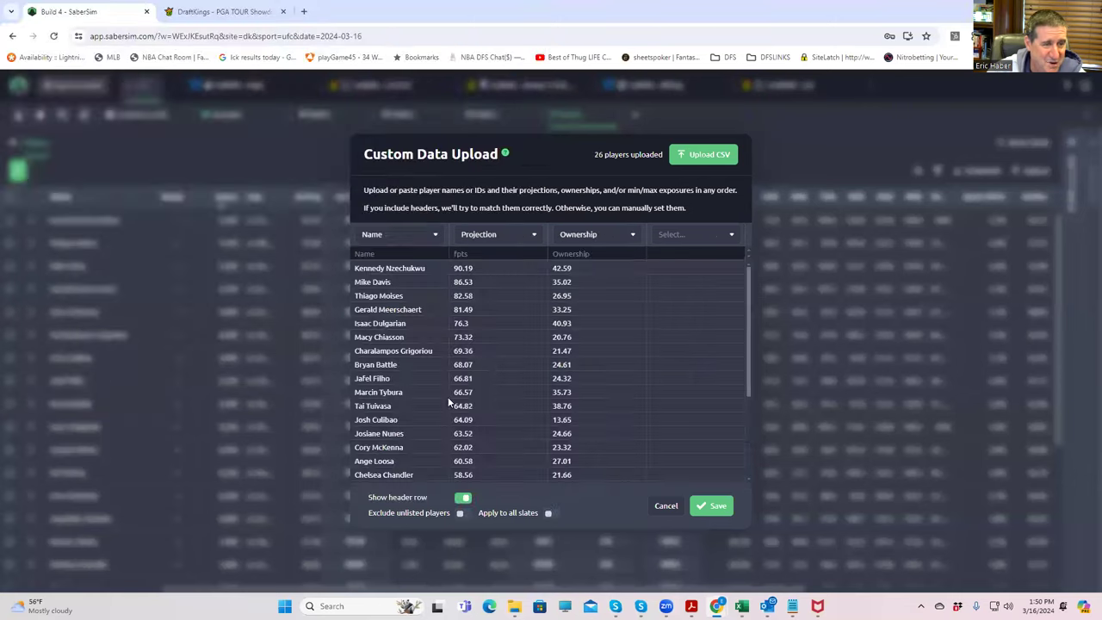
left_click(462, 513)
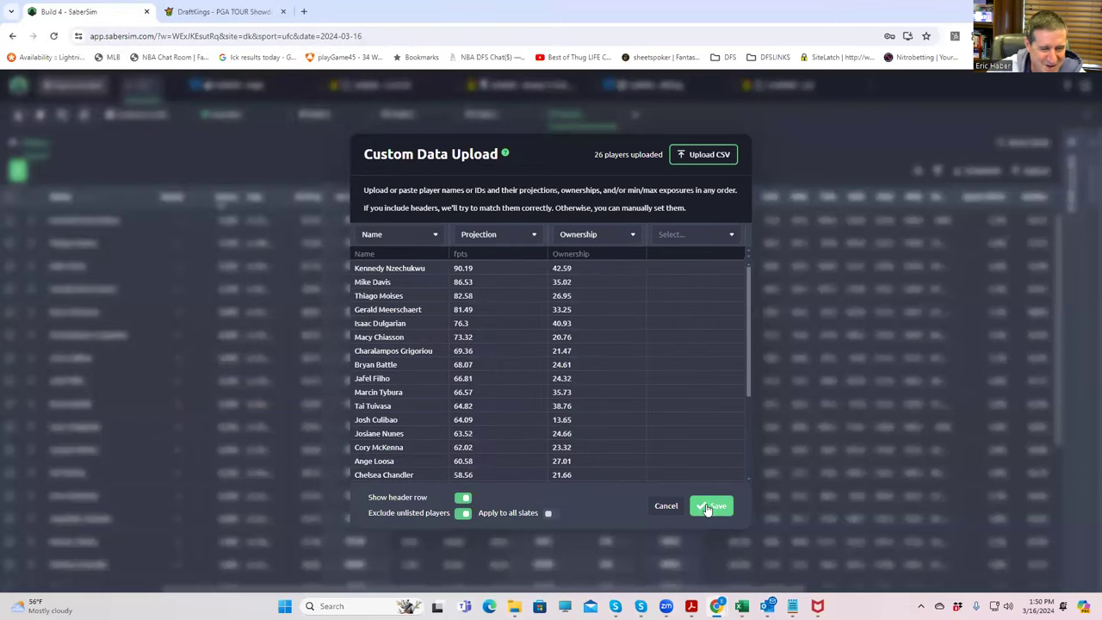
left_click(707, 507)
left_click(648, 372)
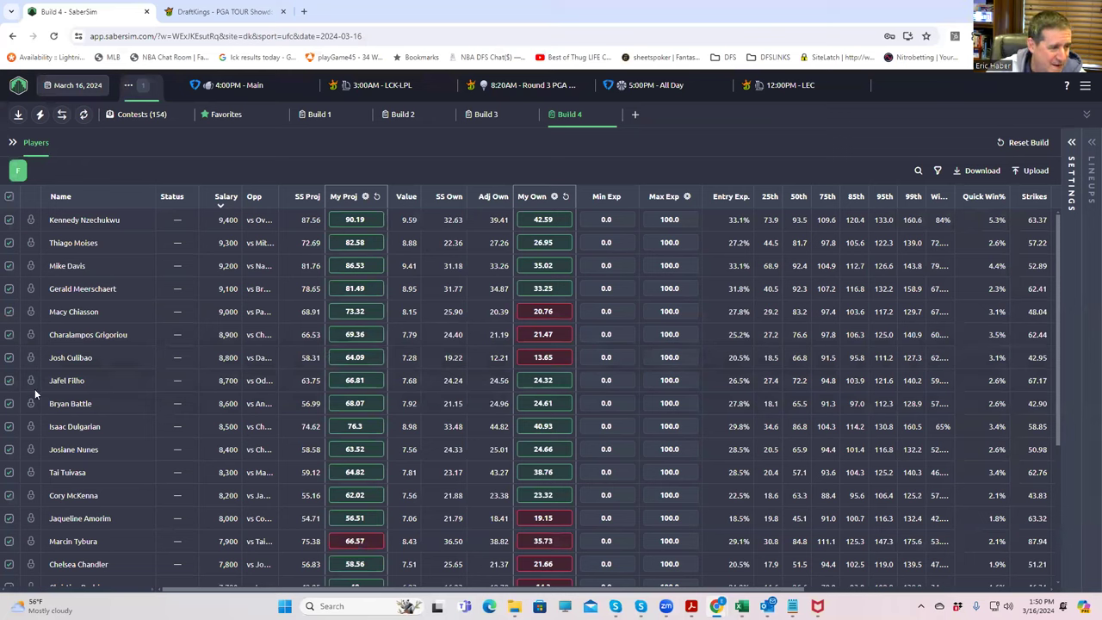
- Lock Isaac Dulgarian at 100% minimum exposure and set No. Lineups to 25
left_click(31, 429)
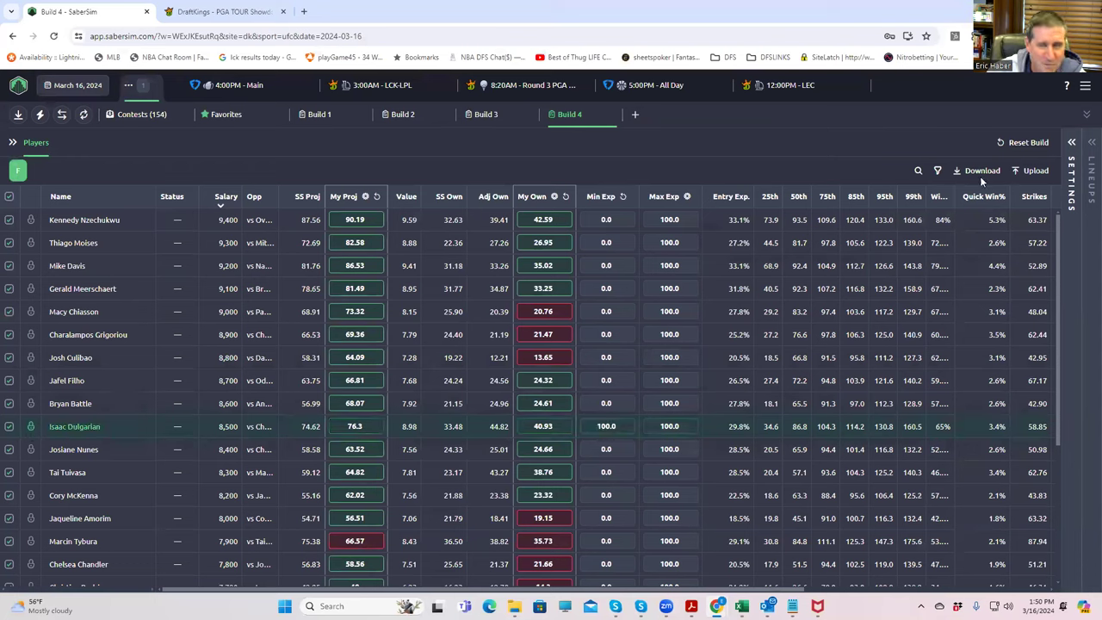
left_click(1071, 142)
left_click(900, 250)
key("BackSpace")
type("5")
type("2")
type("50")
- Set the maximum salary to 49100 and the entry limit to 150-max
left_click(1013, 288)
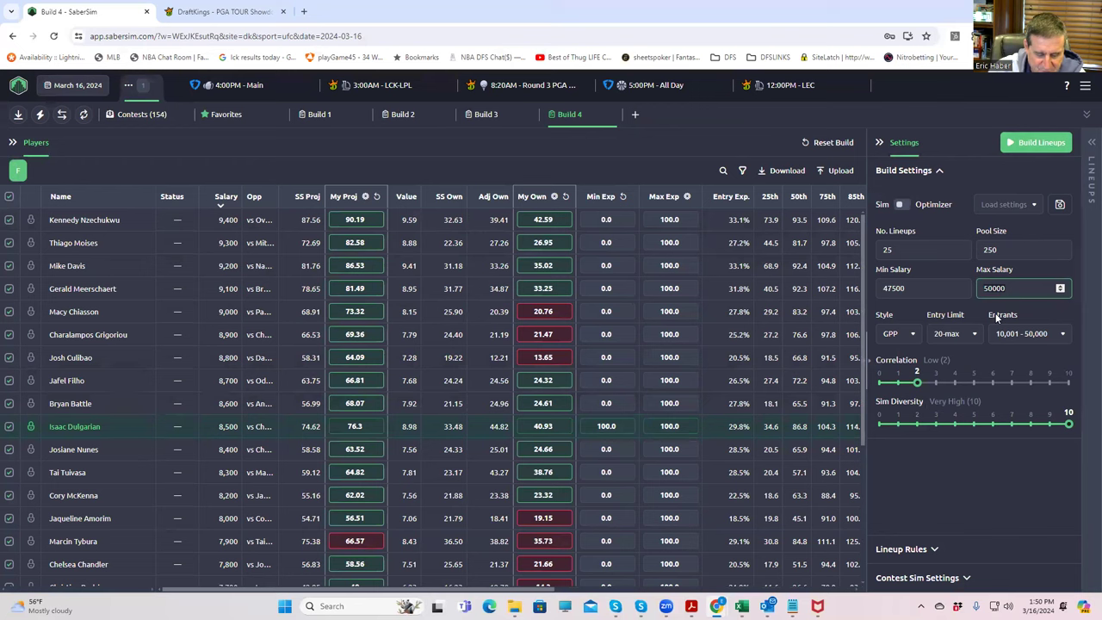
key("ctrl+a")
type("491100")
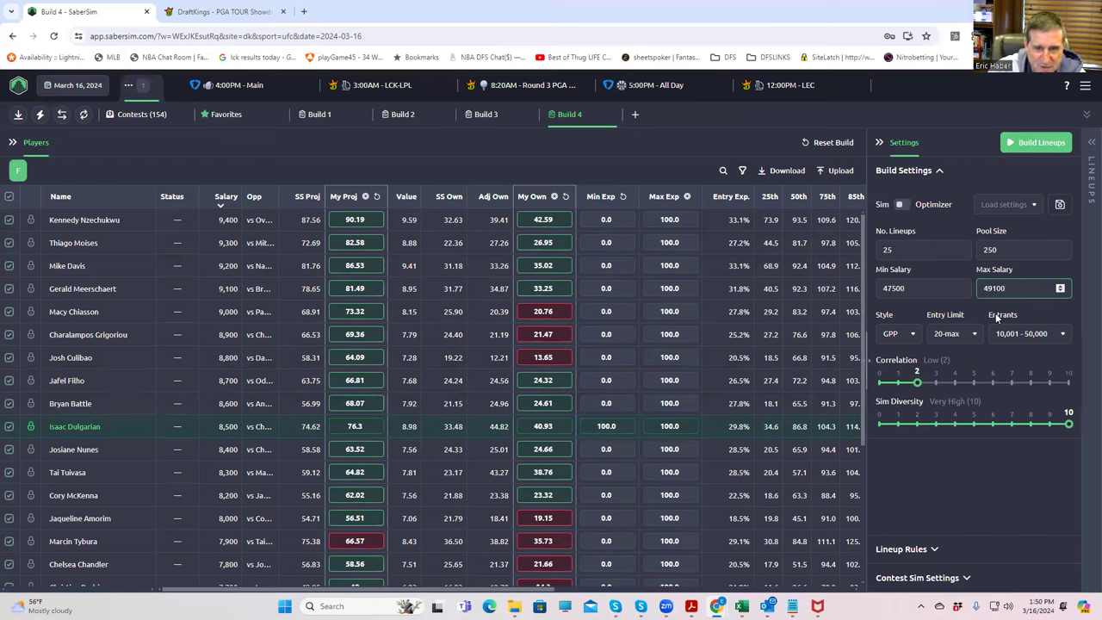
left_click(924, 480)
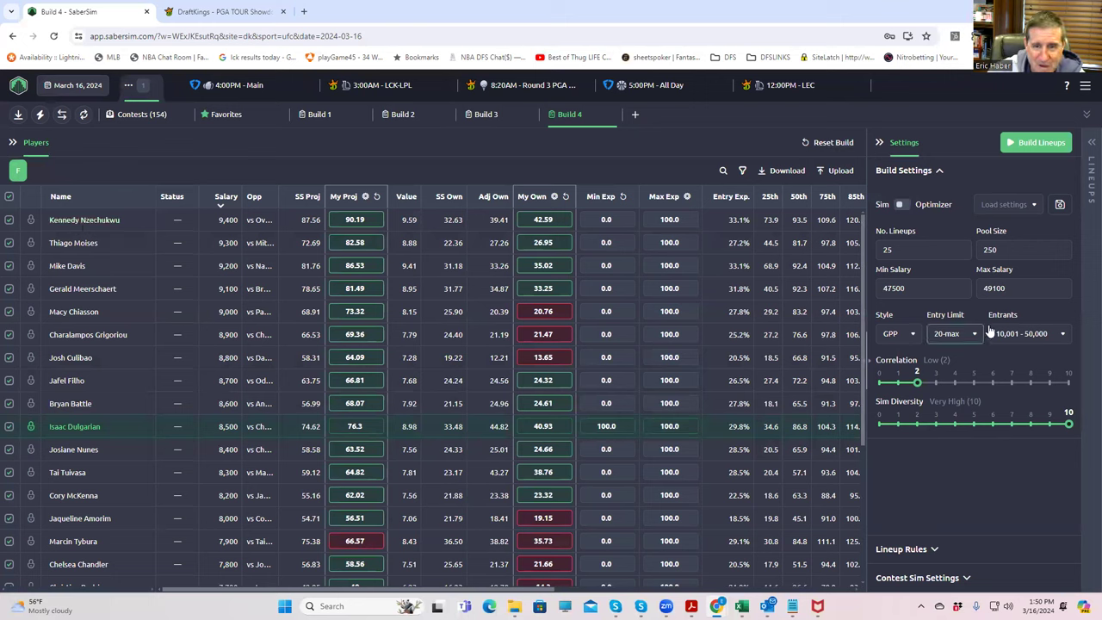
left_click(962, 335)
left_click(956, 424)
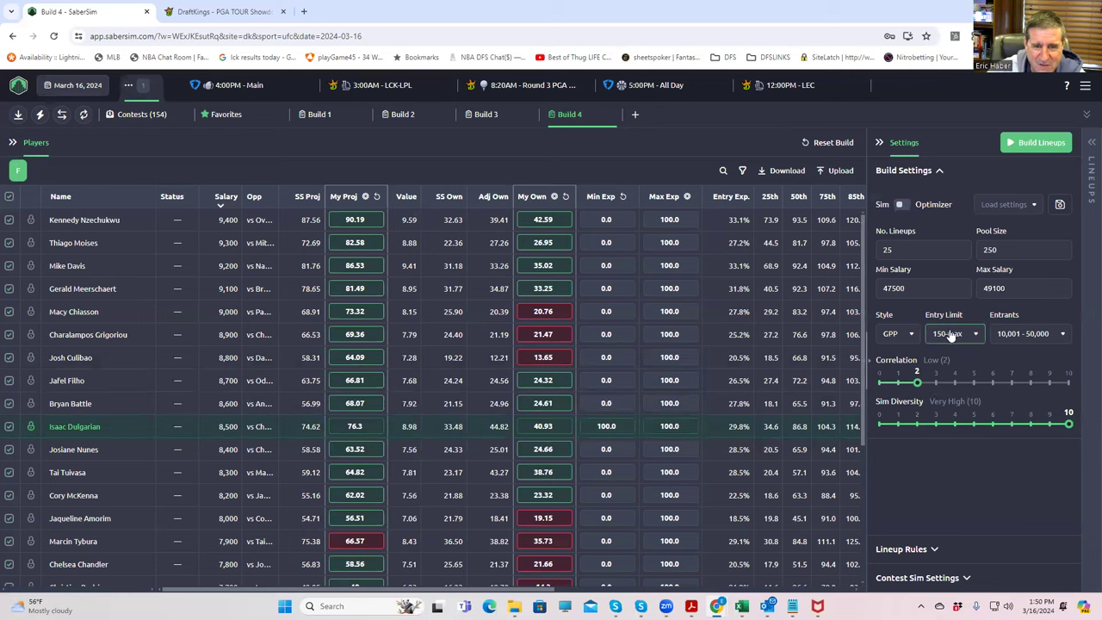
left_click(1035, 149)
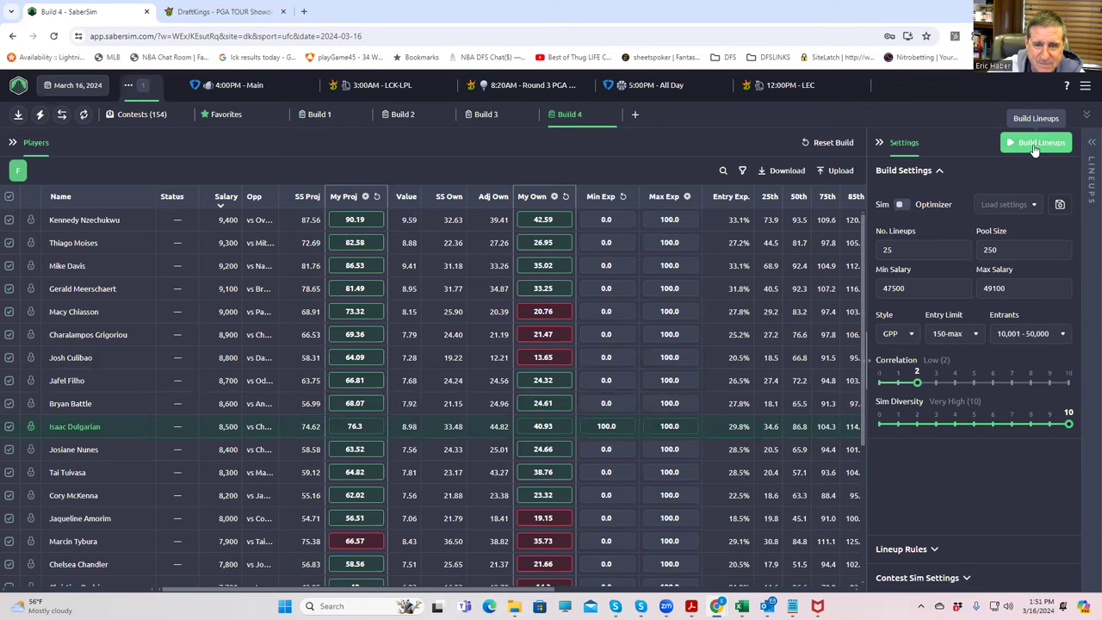
- Build the 25 lineups, rank them by SaberScore > MMA Sim Diversity 10, and download the CSV
left_click(1036, 146)
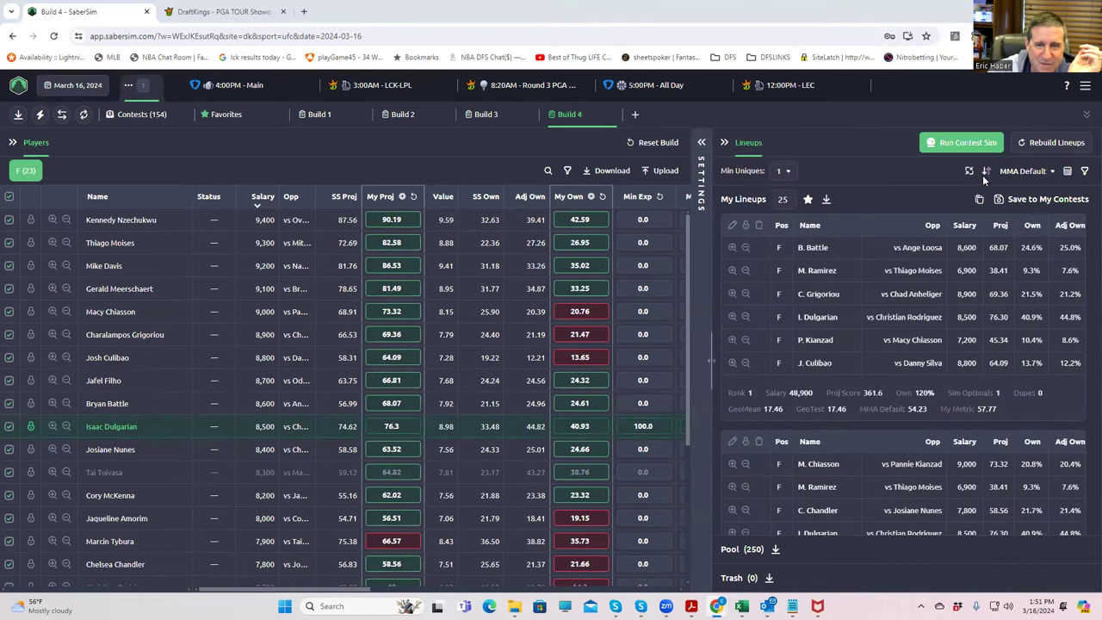
left_click(1022, 170)
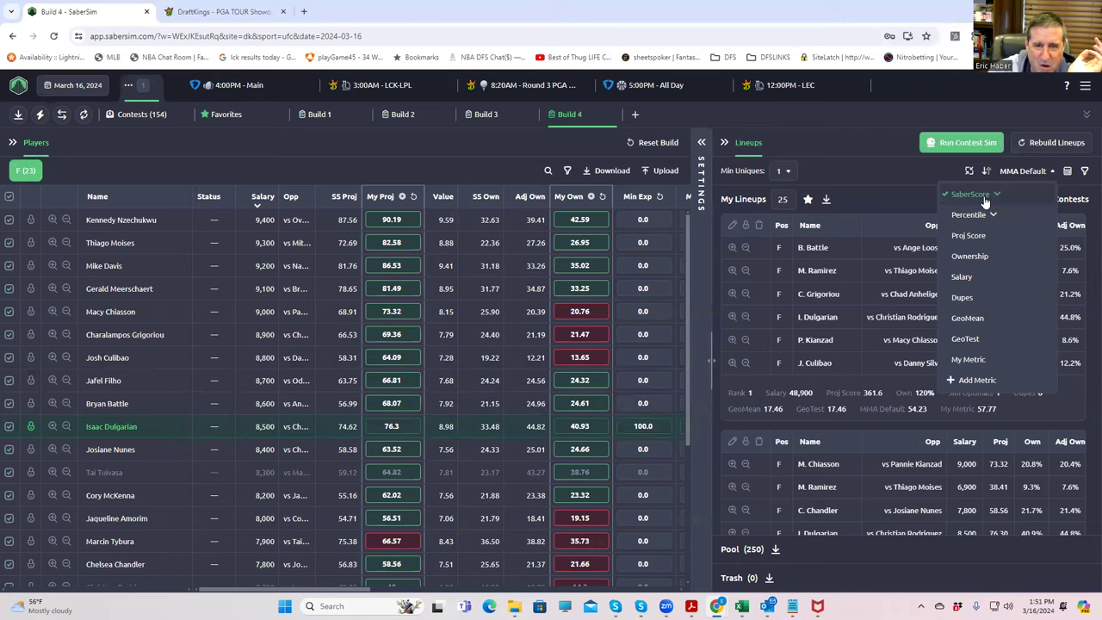
left_click(986, 198)
left_click(988, 220)
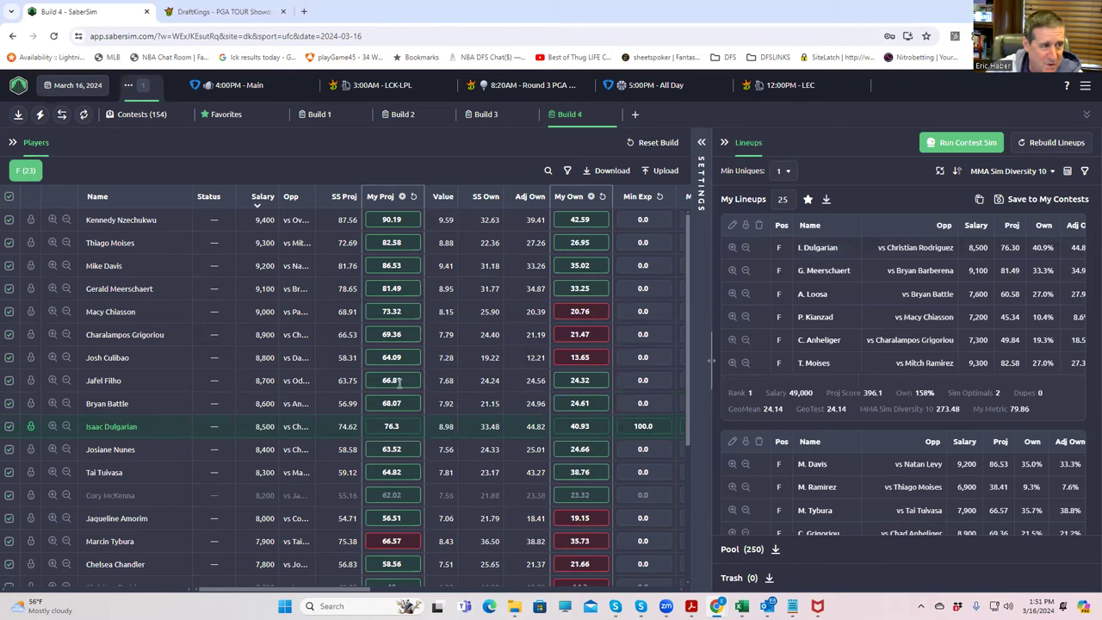
mouse_move(340, 590)
left_mouse_down()
mouse_move(376, 591)
mouse_move(338, 591)
left_mouse_up()
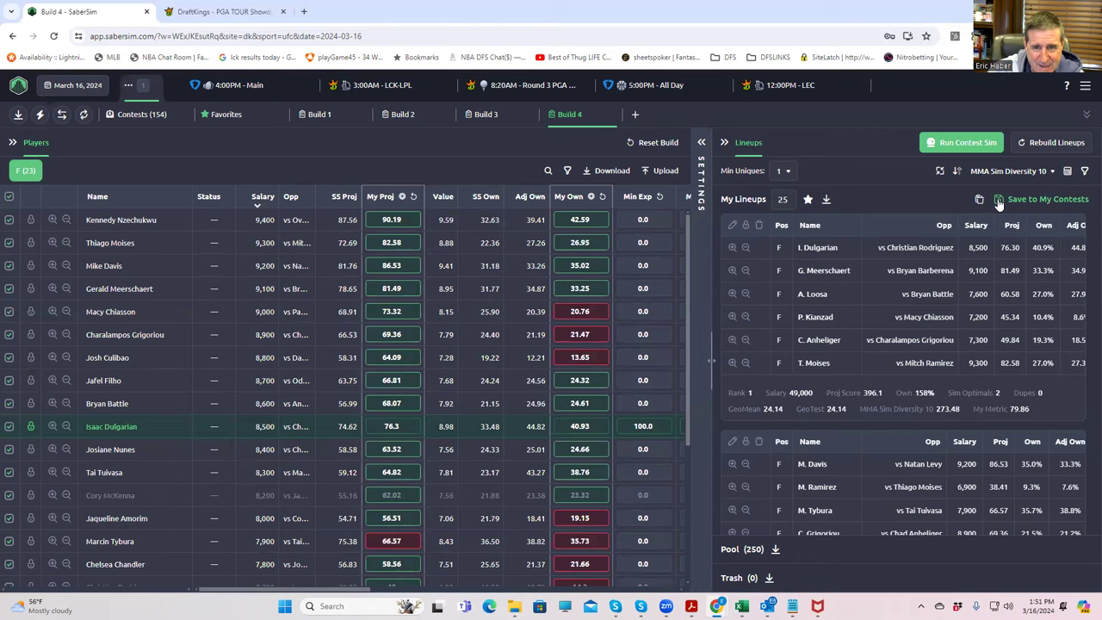
left_click(825, 201)
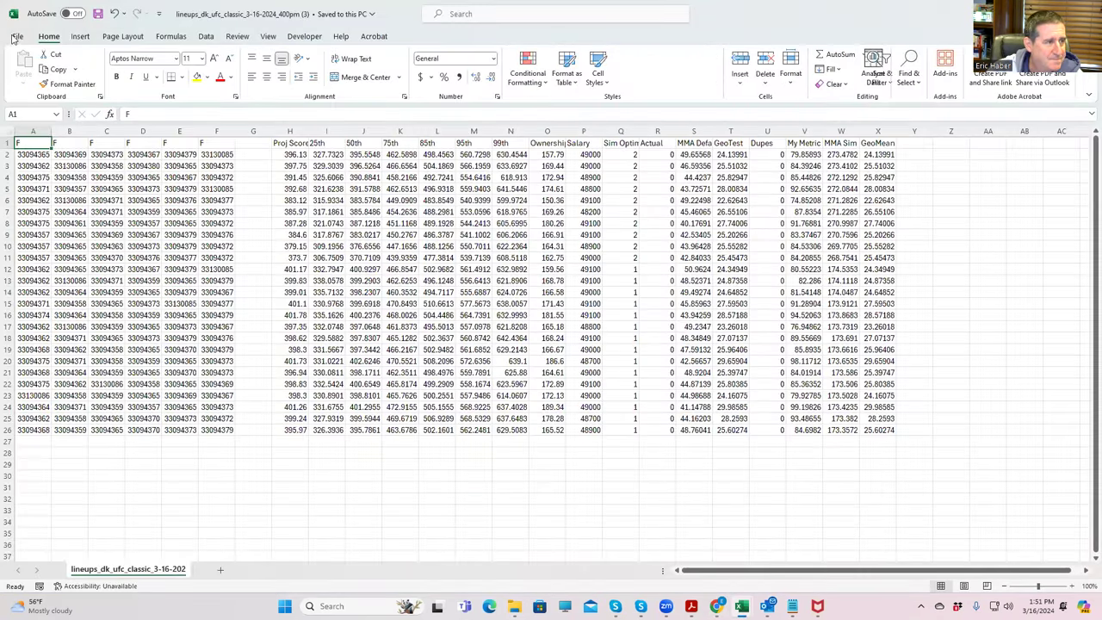
- Save the lineups as 25dulgarians in the recent MMA folder, then close the workbook
left_click(15, 38)
left_click(33, 212)
left_click(146, 76)
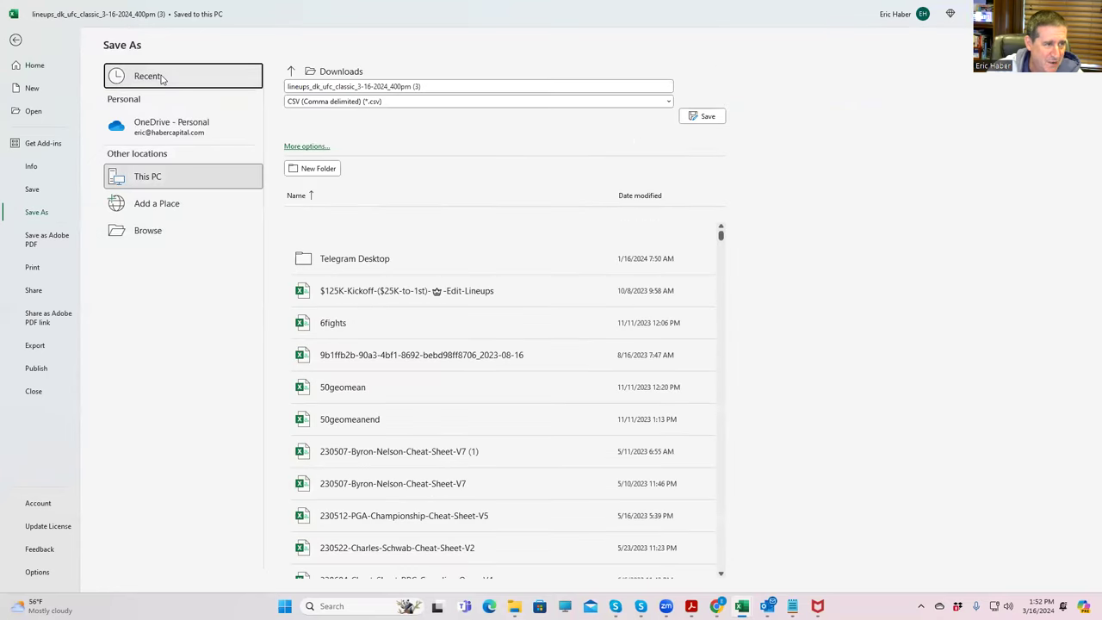
left_click(161, 78)
left_click(344, 161)
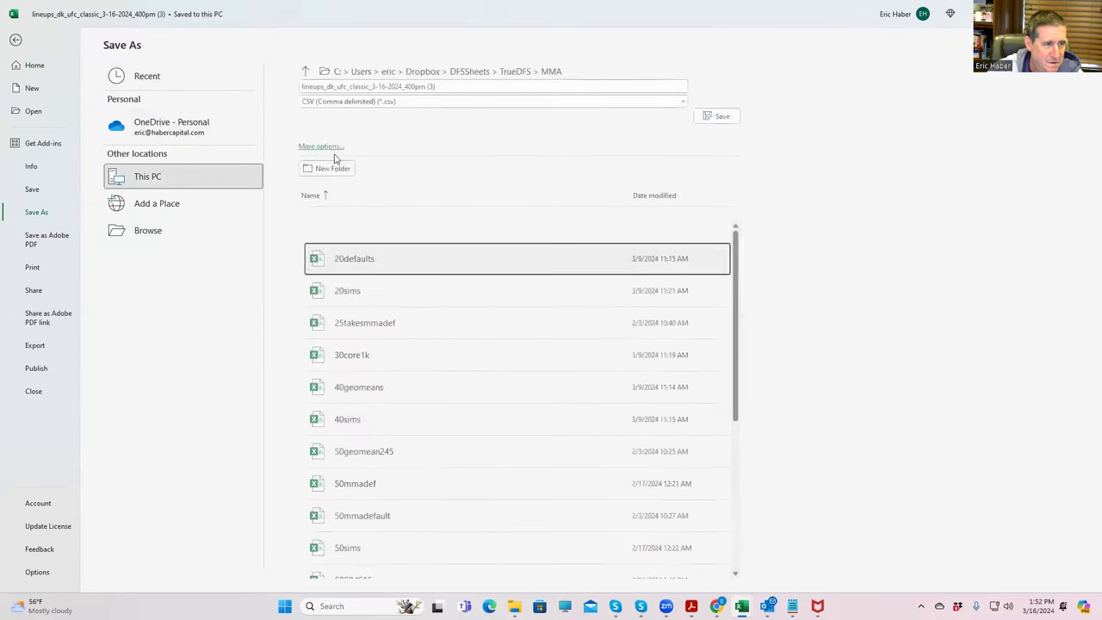
left_click(441, 86)
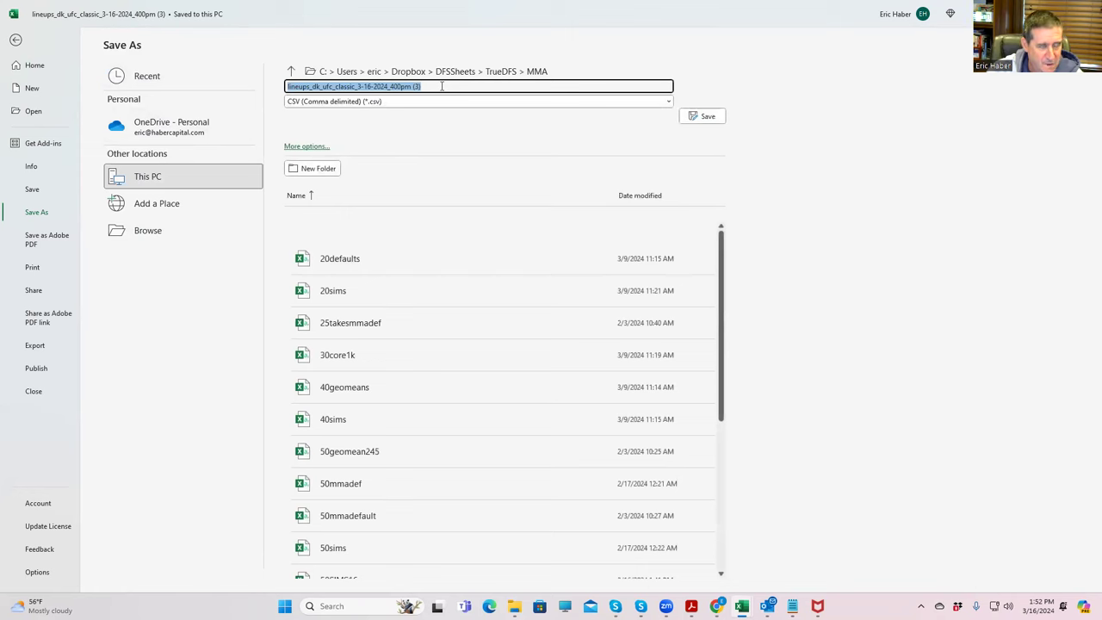
key("BackSpace")
type("25")
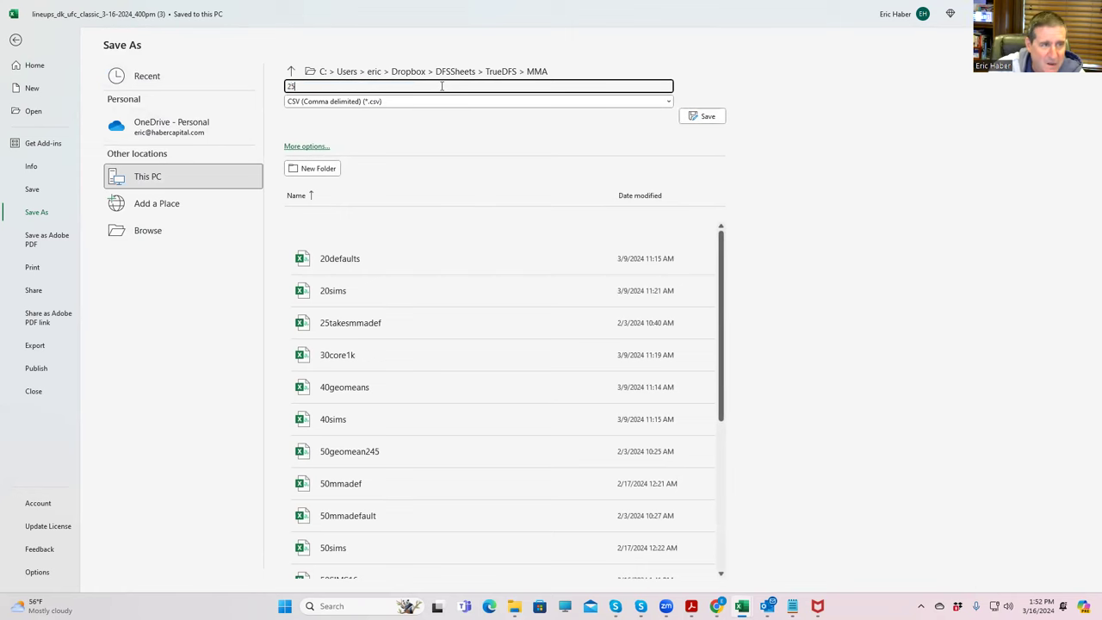
type("du")
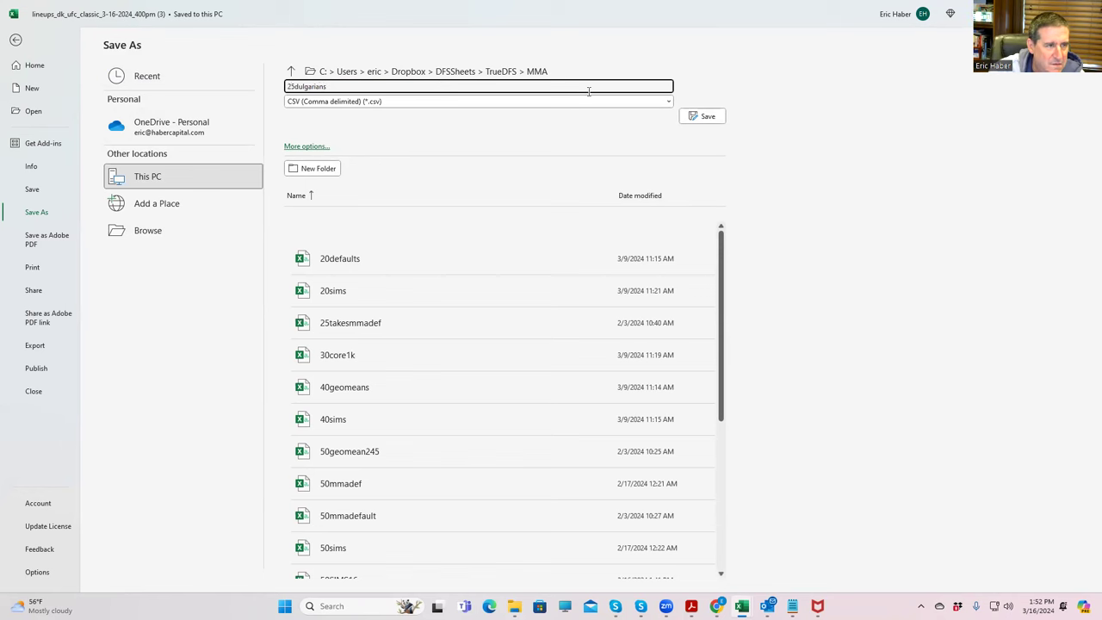
type("lgarians")
left_click(697, 118)
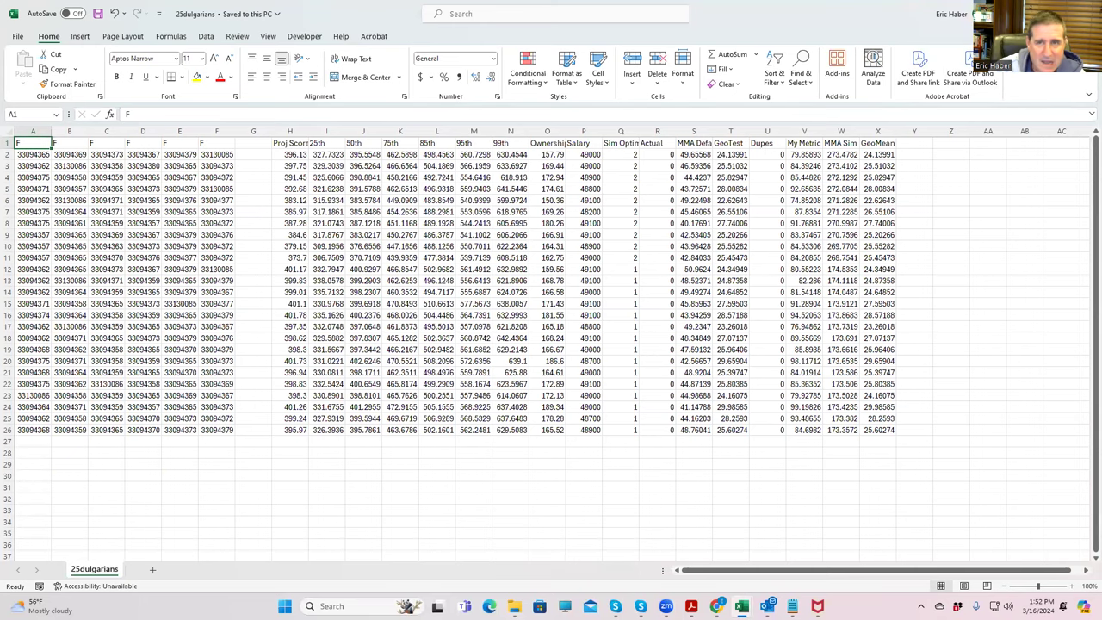
key("ctrl+w")
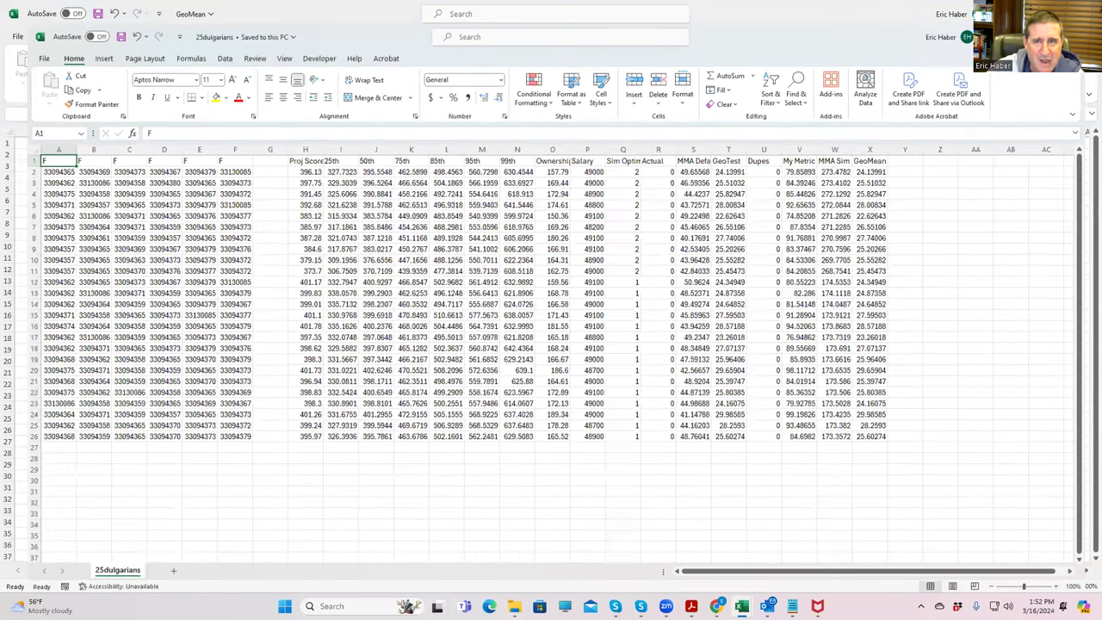
- Back in SaberSim, unlock Isaac Dulgarian and toggle Christian Rodriguez's lock on then off
key("alt+Tab")
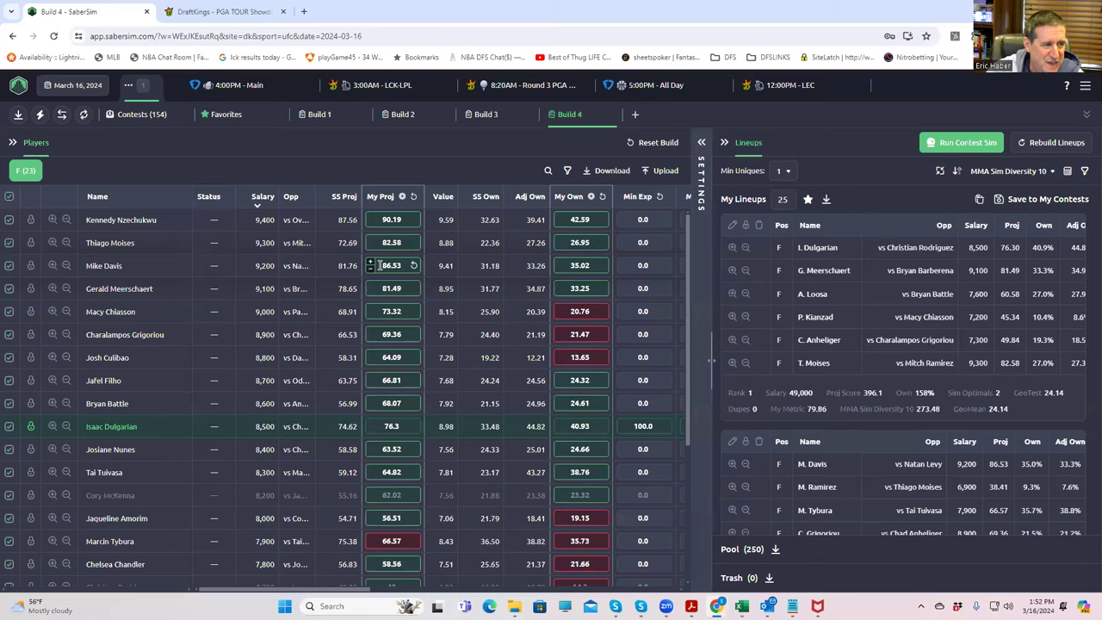
left_click(30, 427)
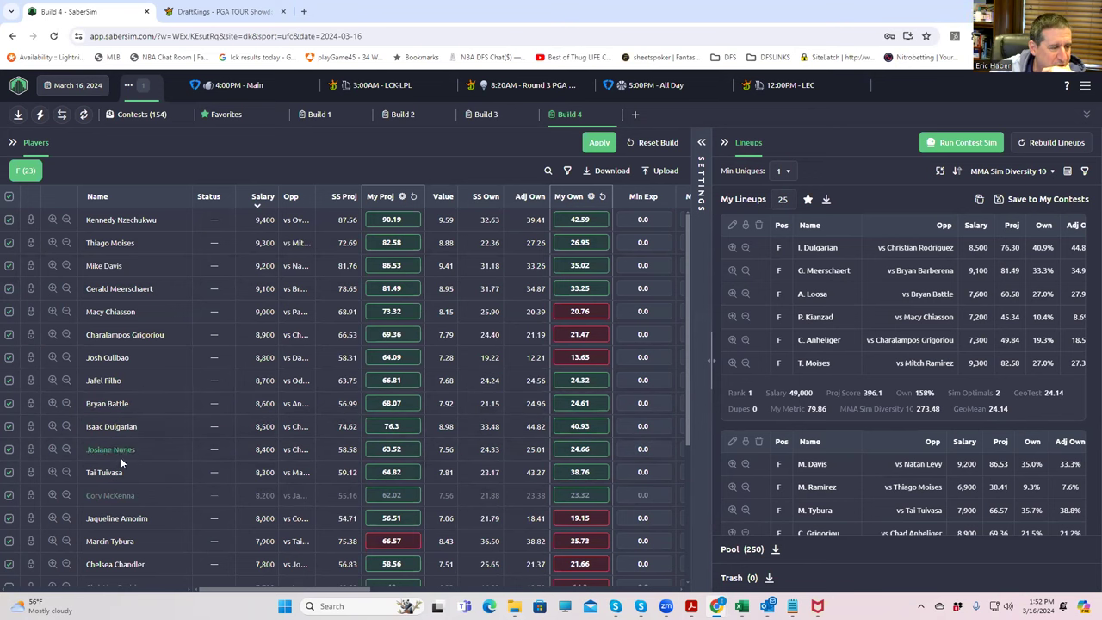
scroll(163, 529, "down", 3)
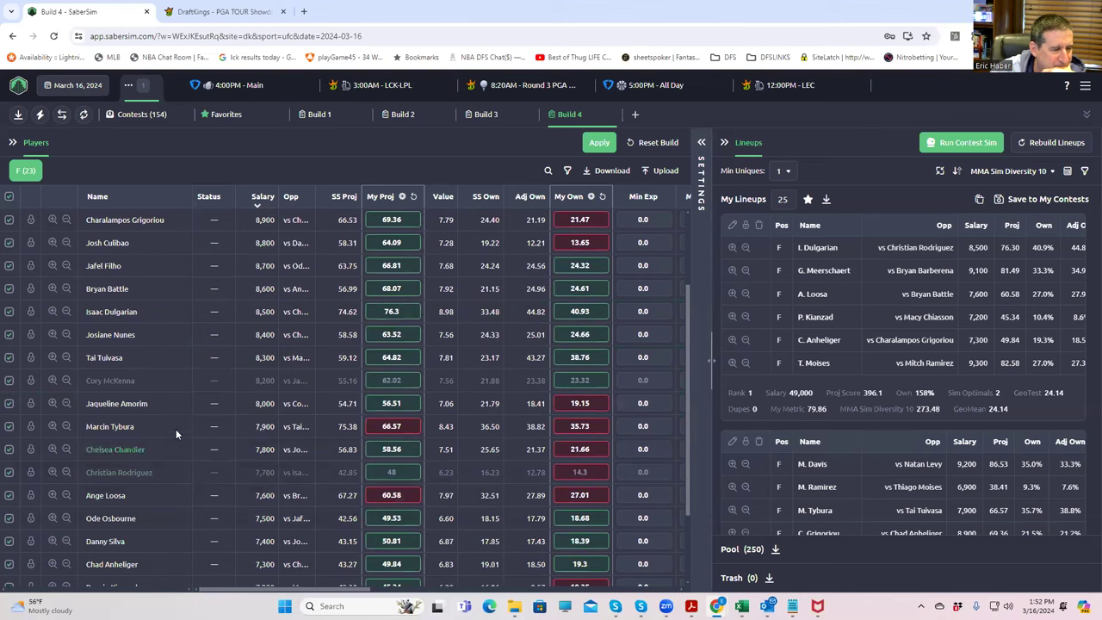
left_click(32, 476)
scroll(128, 392, "up", 3)
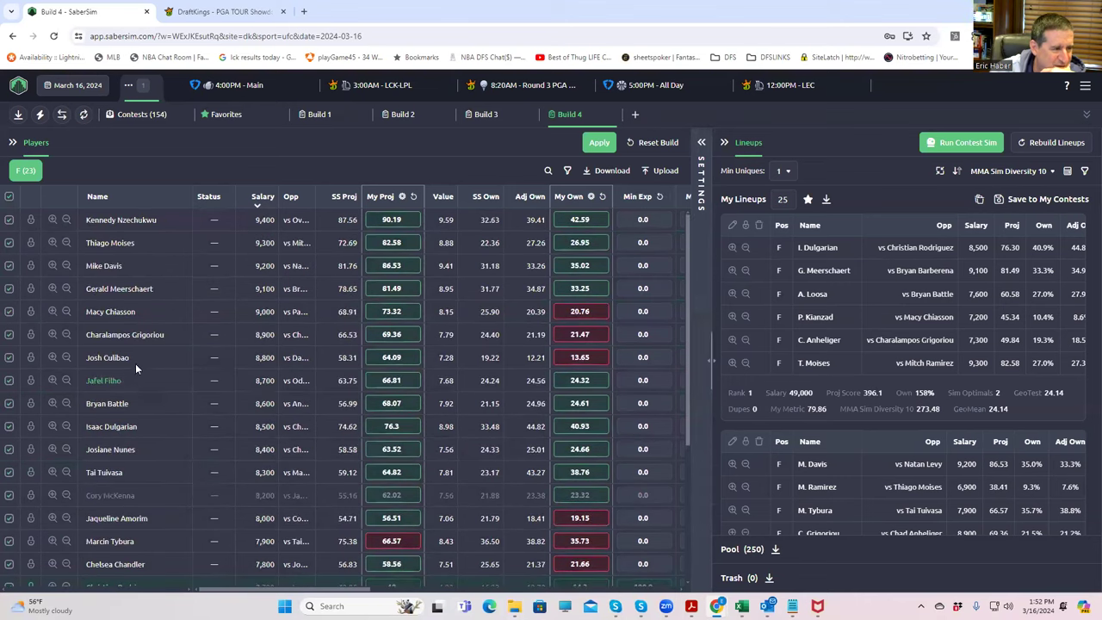
scroll(146, 362, "down", 5)
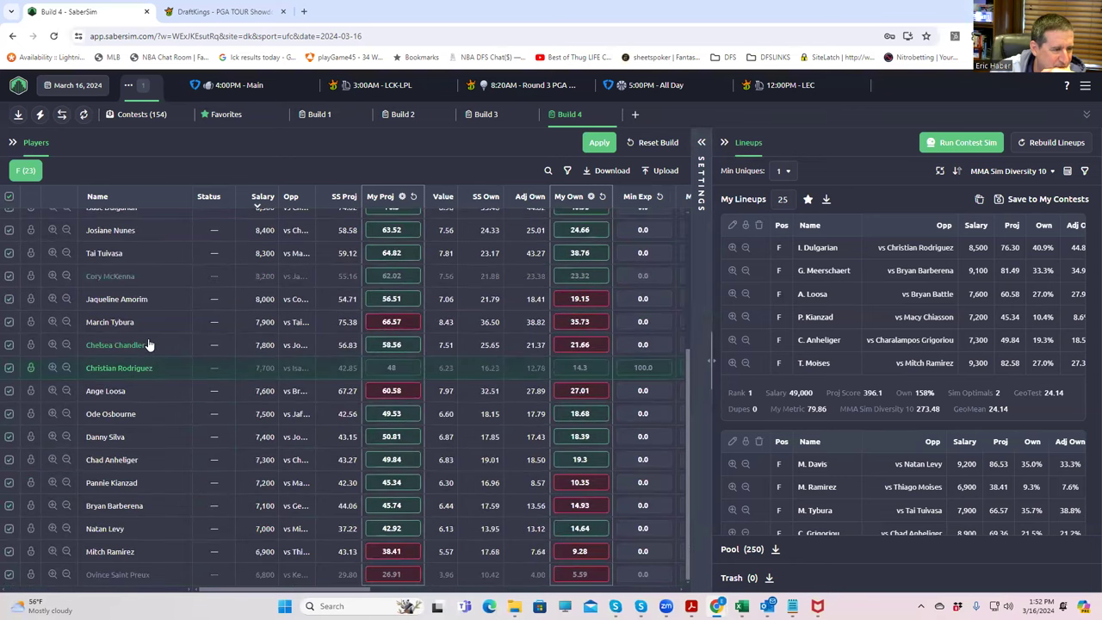
scroll(163, 362, "up", 5)
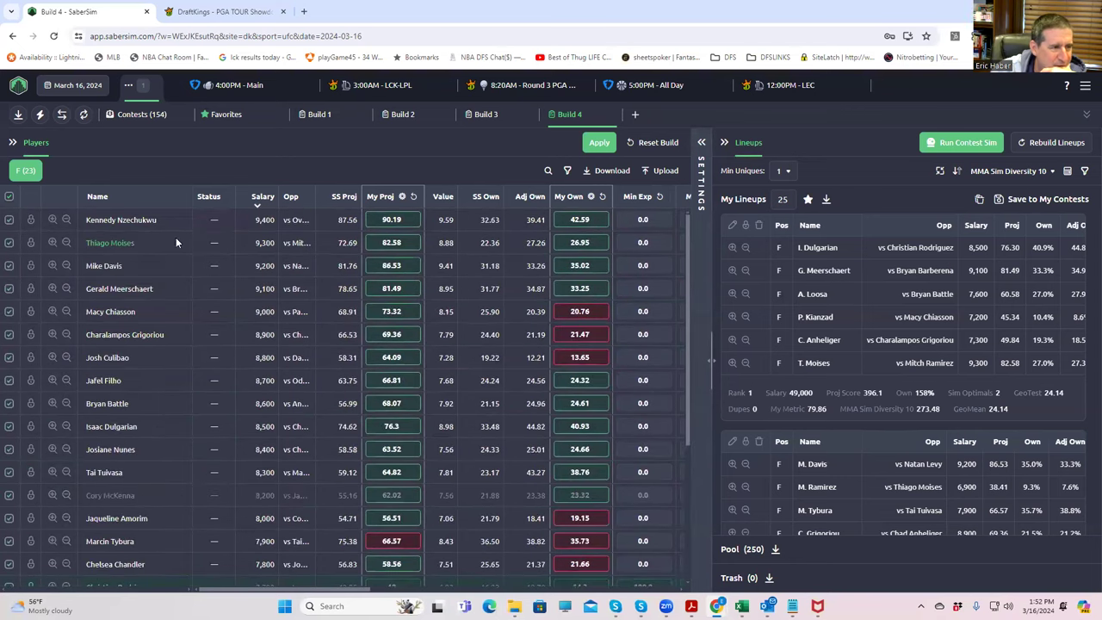
scroll(61, 517, "down", 3)
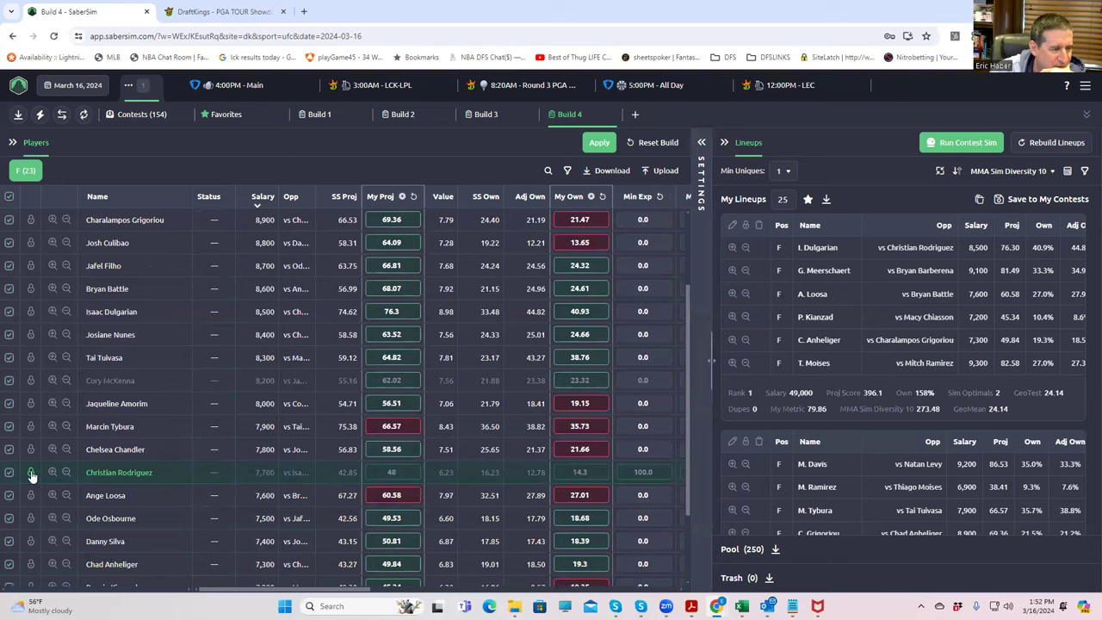
left_click(31, 476)
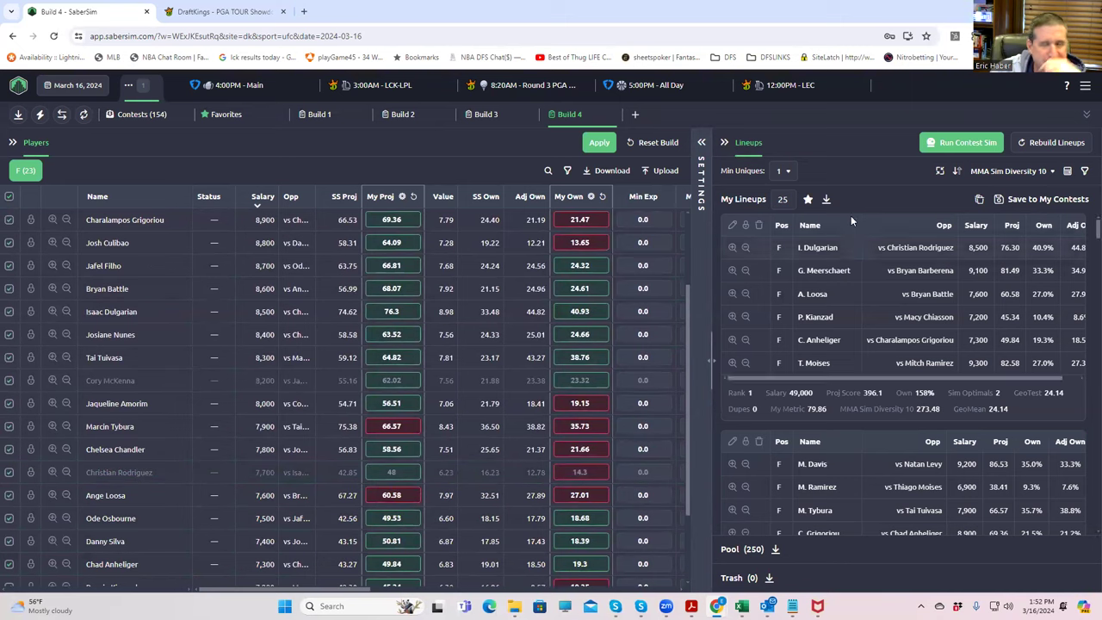
- Add Build 5 and upload MMADK_Sim projections, excluding unlisted players and skipping the source name
left_click(636, 116)
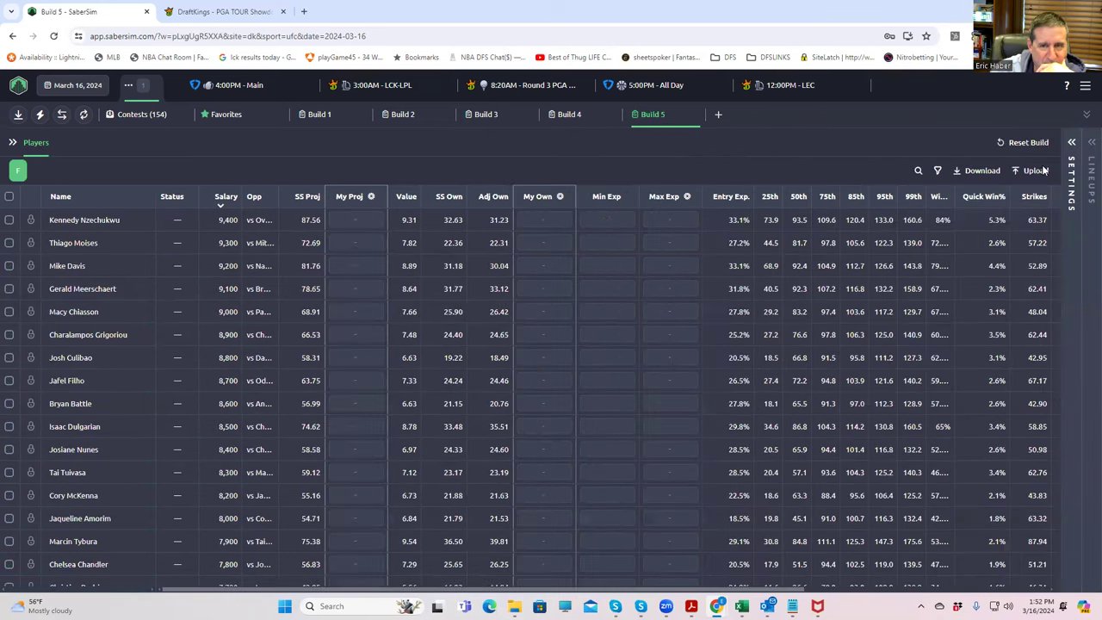
left_click(1033, 171)
left_click(703, 154)
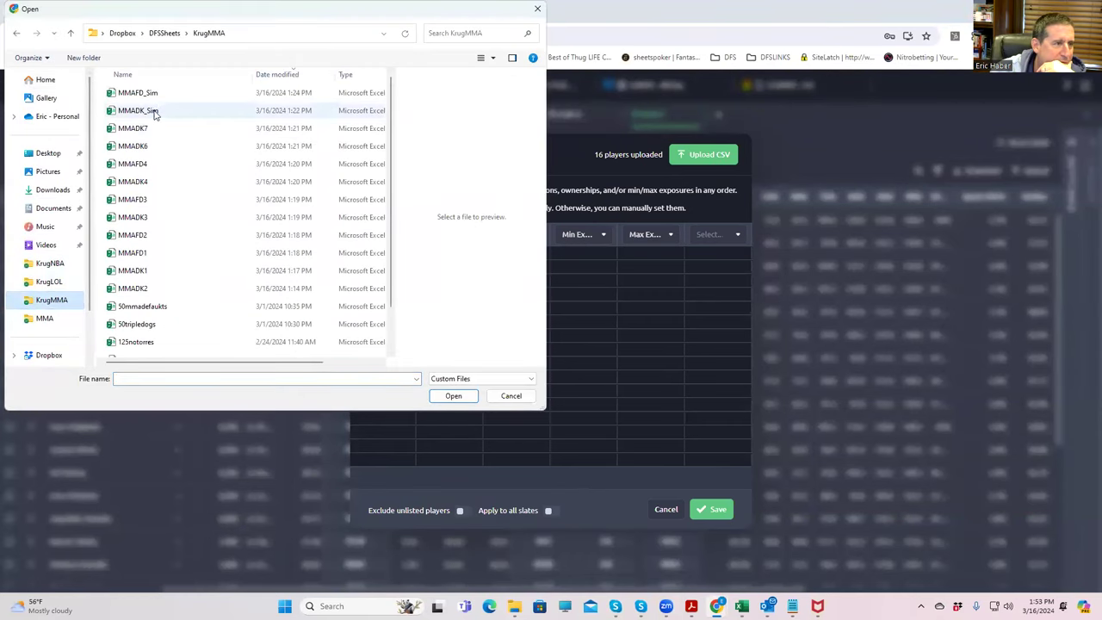
left_click(162, 112)
left_click(447, 396)
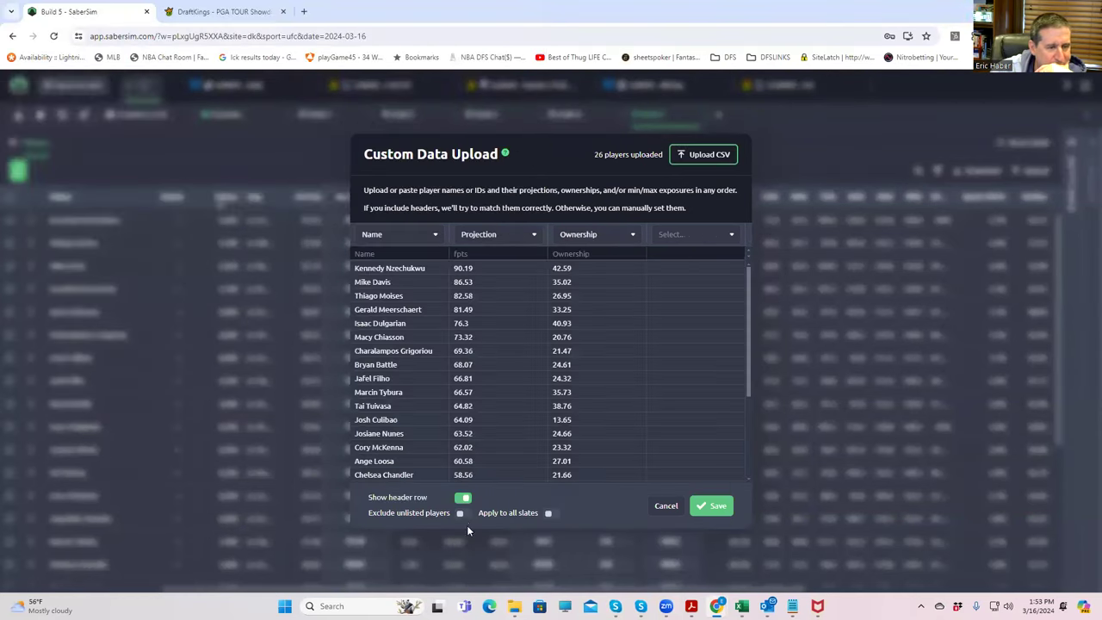
left_click(460, 513)
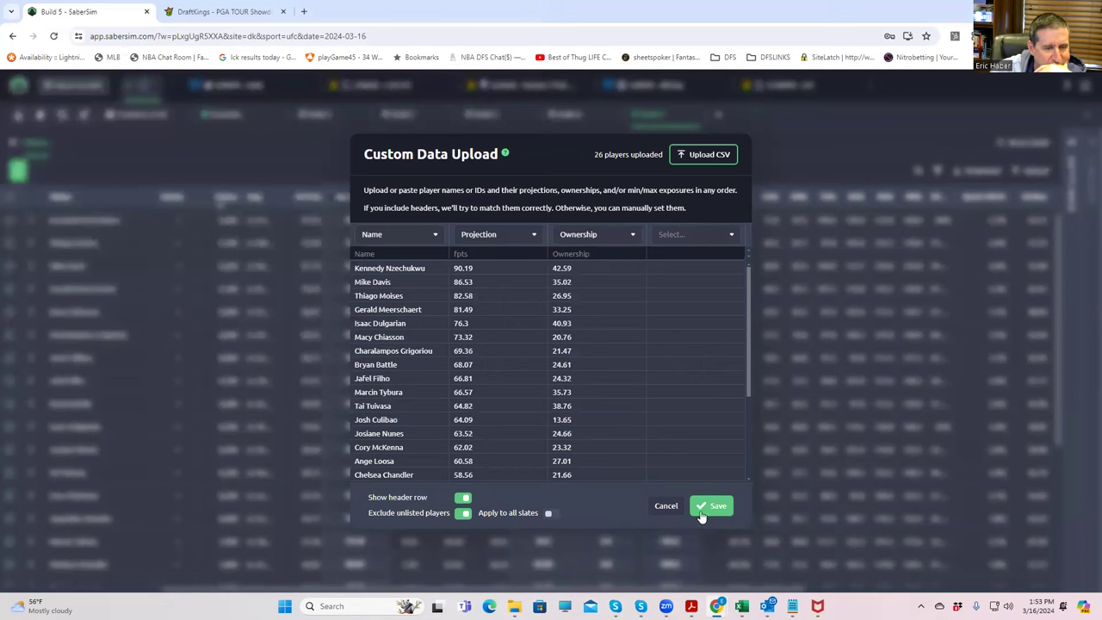
left_click(702, 512)
left_click(648, 373)
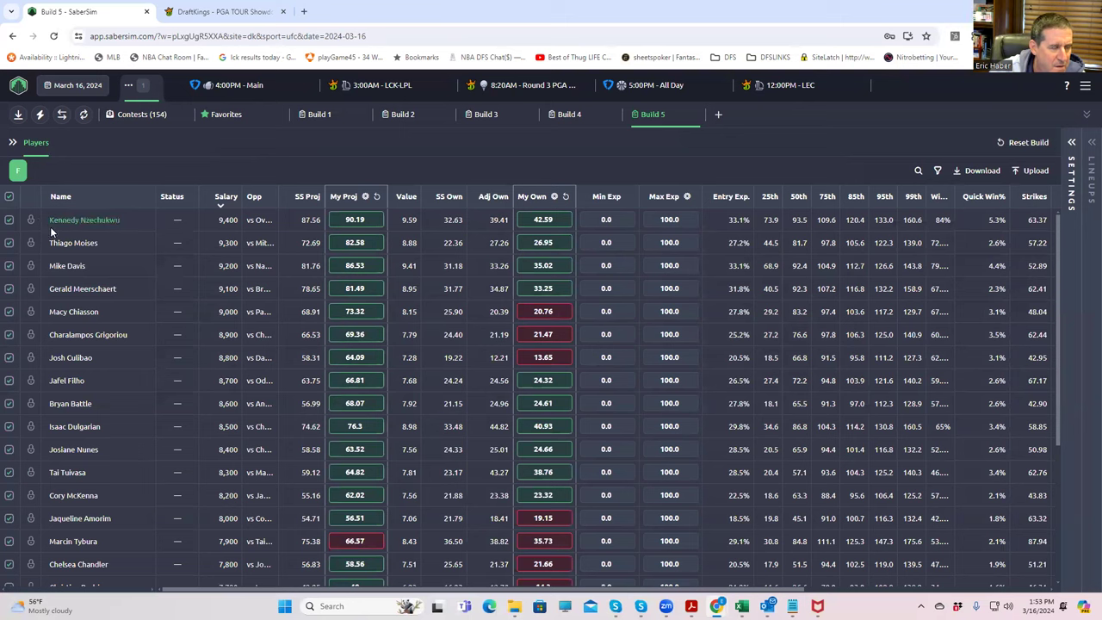
- Search 'rod', lock Christian Rodriguez into every lineup, then clear the search
left_click(918, 170)
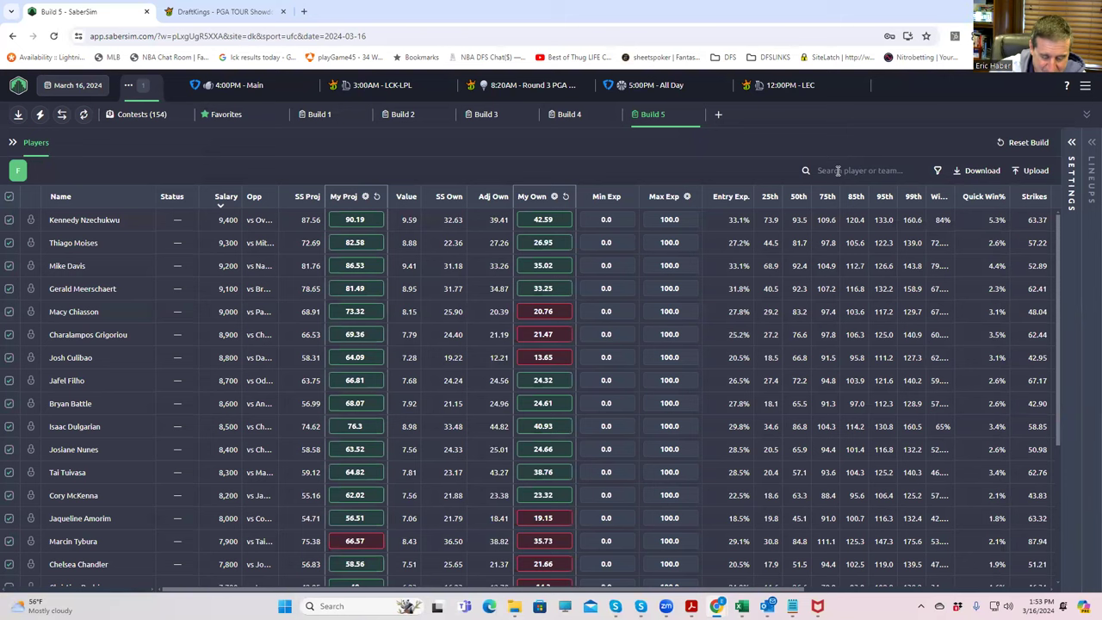
type("du")
key("BackSpace")
key("BackSpace")
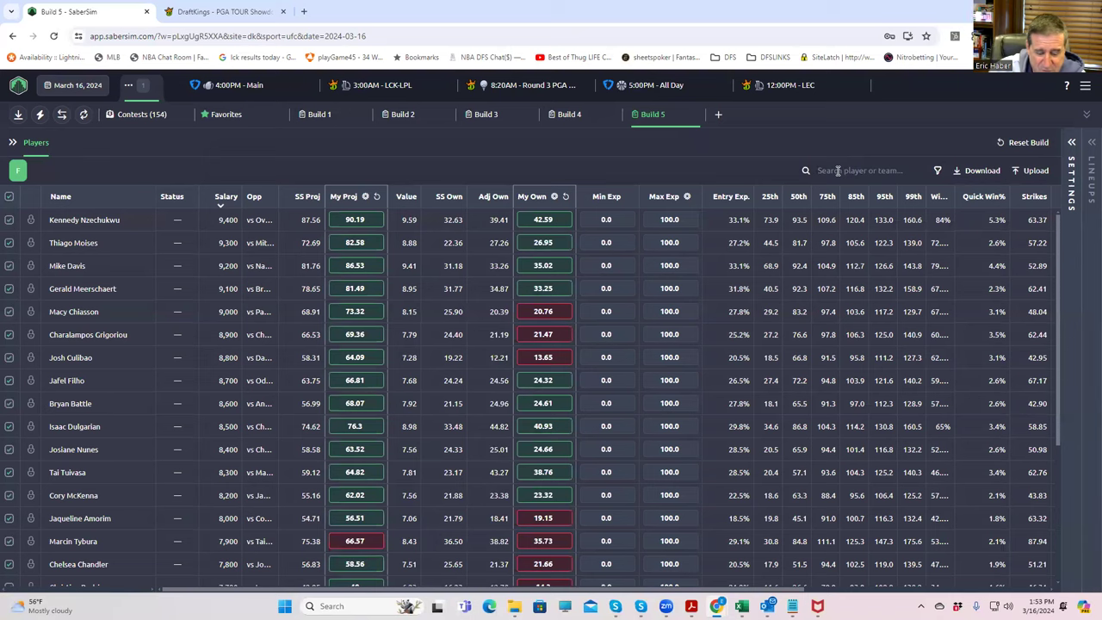
type("rod")
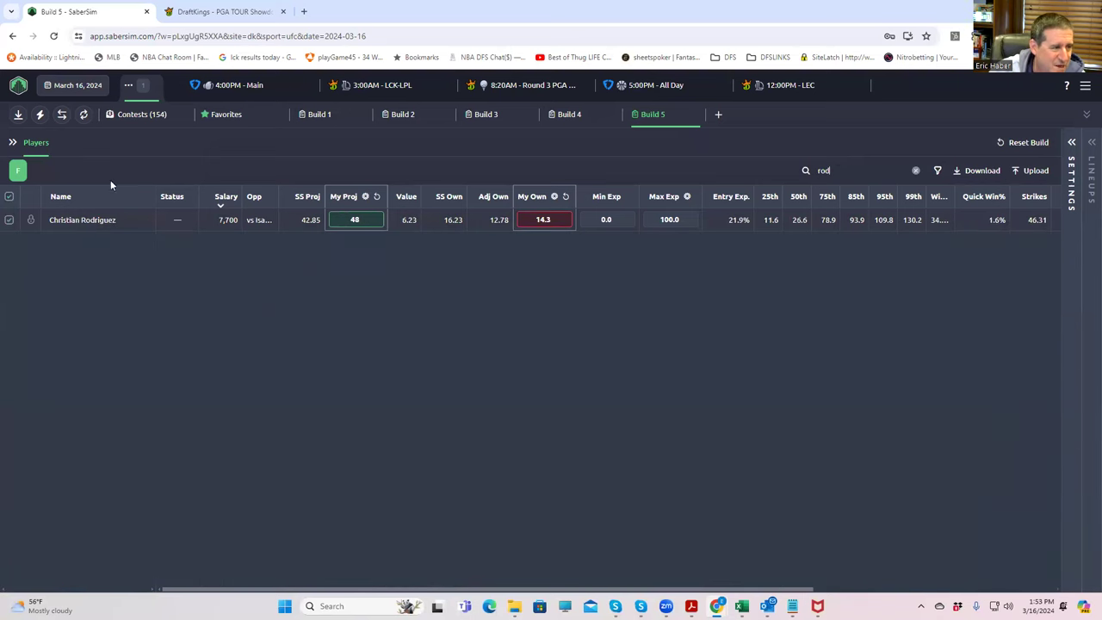
left_click(31, 221)
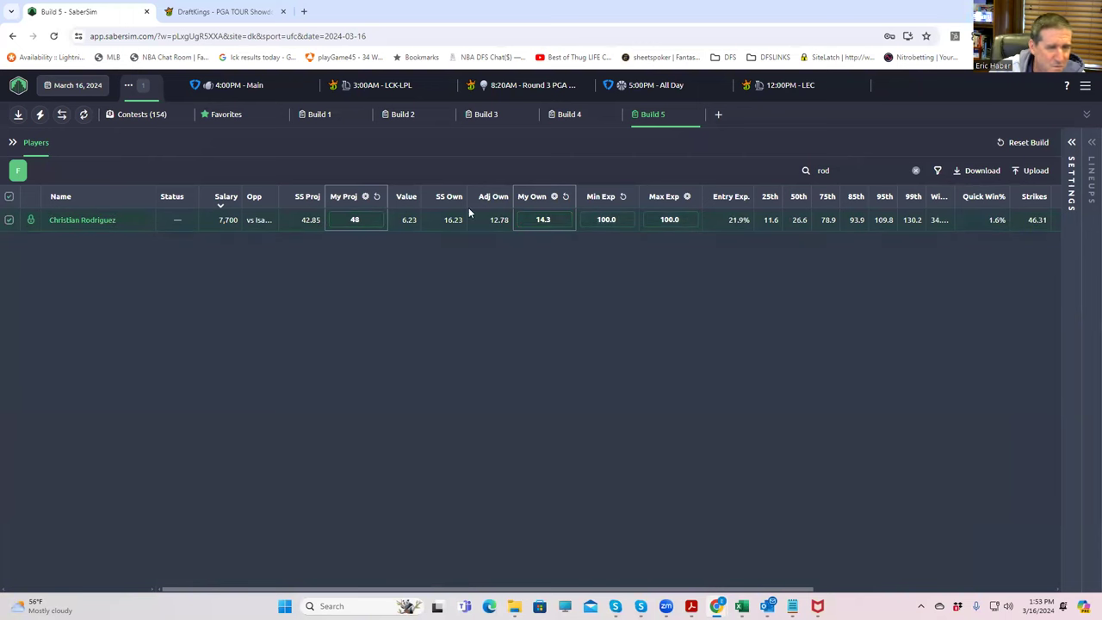
left_click(915, 171)
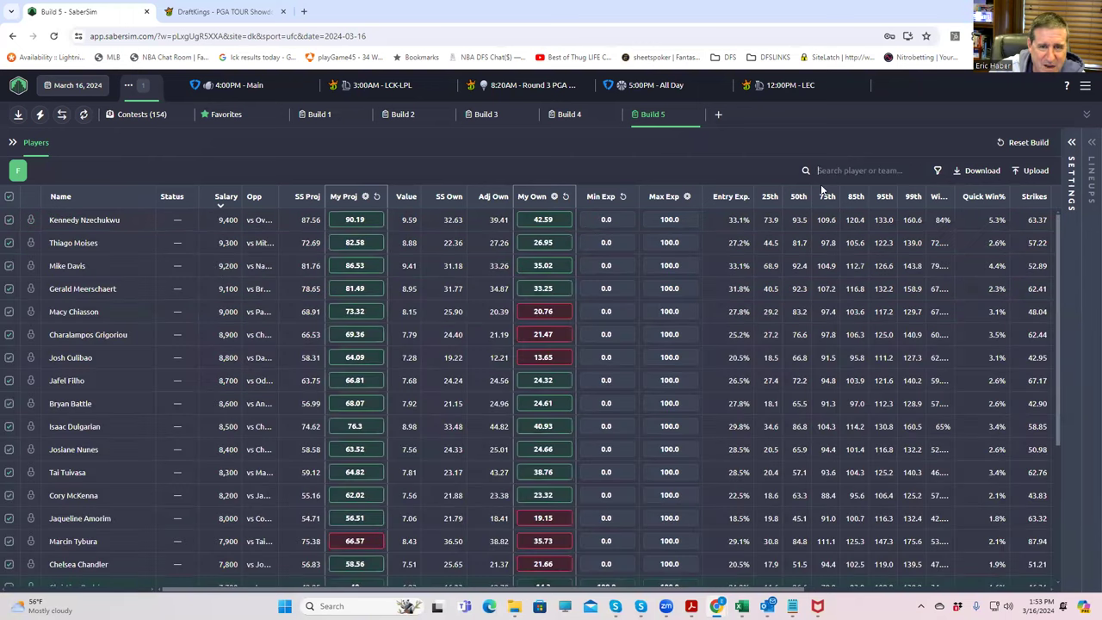
- In Build 5's settings, set No. Lineups to 15 and review the pool size and other settings
left_click(1072, 142)
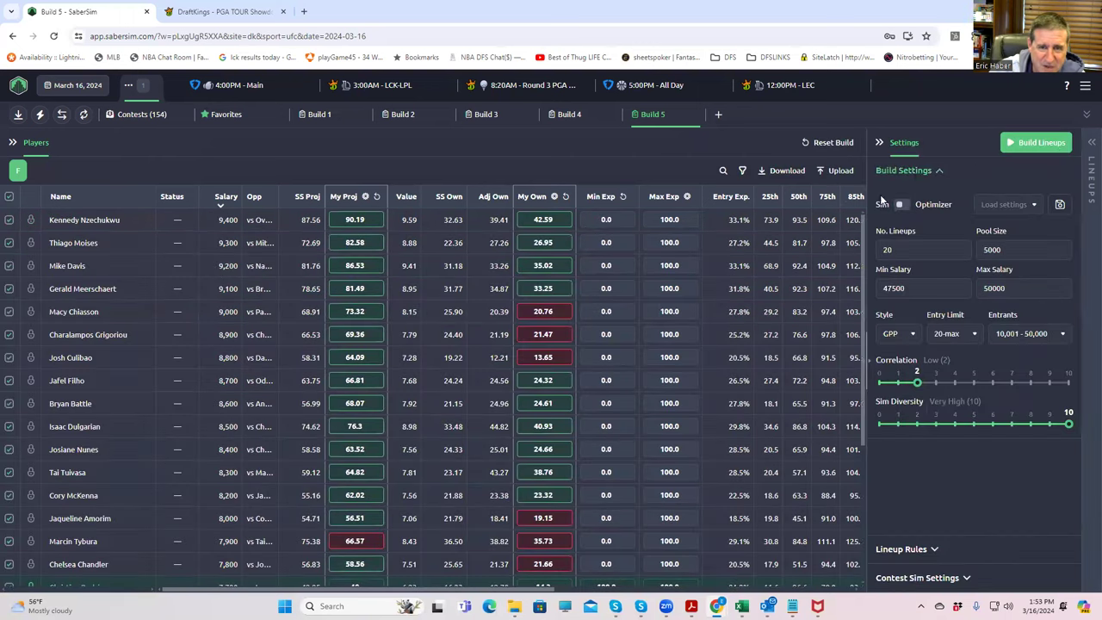
left_click(895, 250)
key("BackSpace")
key("BackSpace")
type("14")
key("BackSpace")
type("5")
key("Tab")
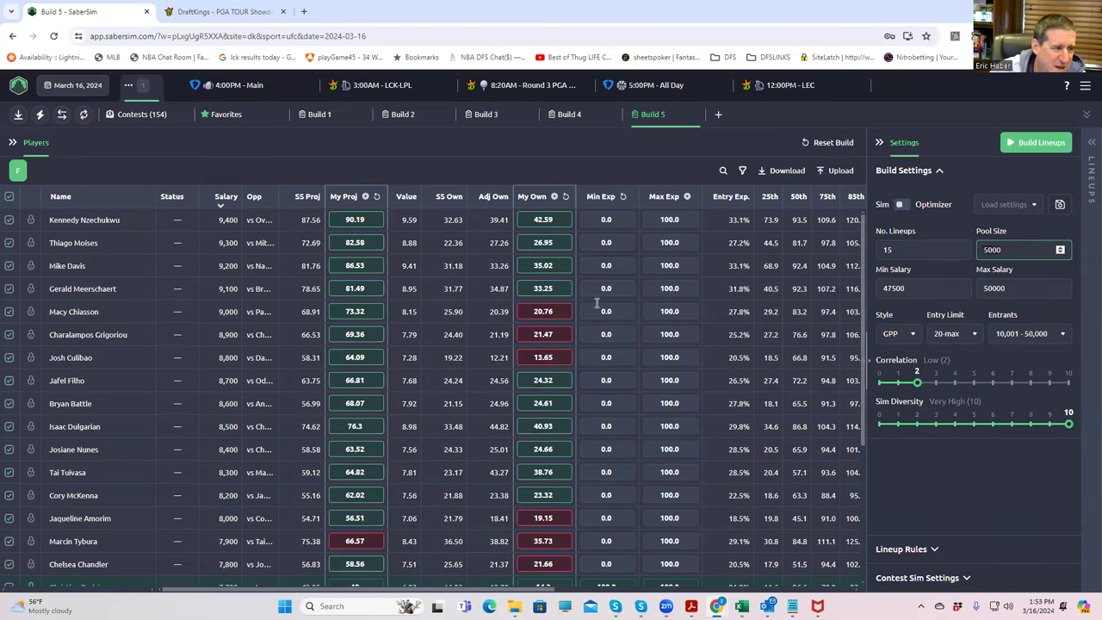
scroll(61, 547, "down", 3)
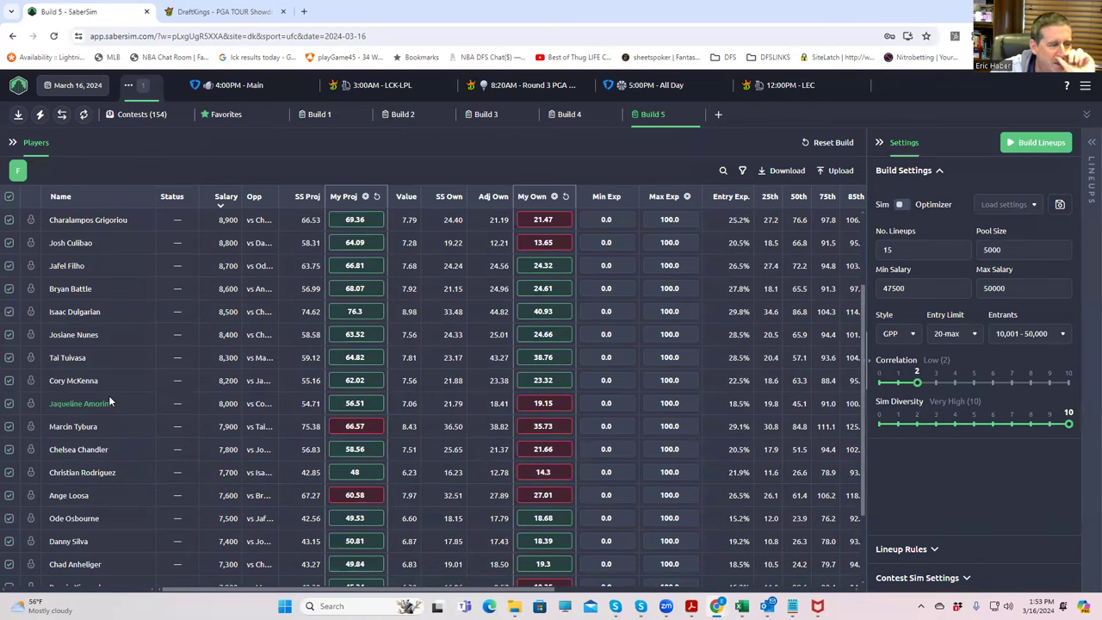
scroll(74, 416, "up", 3)
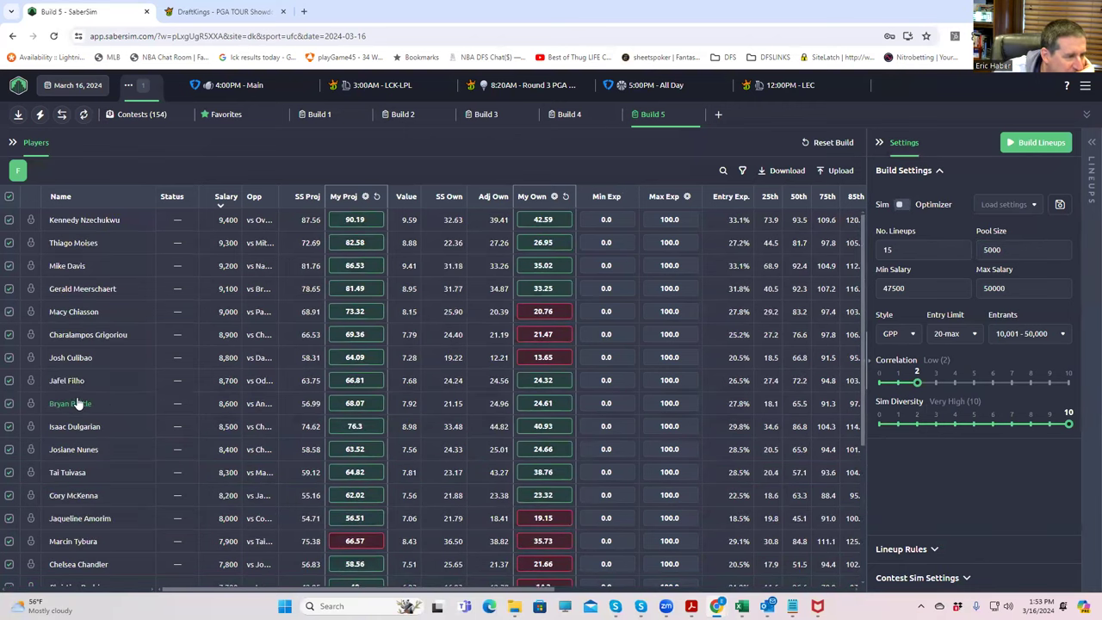
scroll(86, 431, "down", 4)
scroll(86, 469, "down", 2)
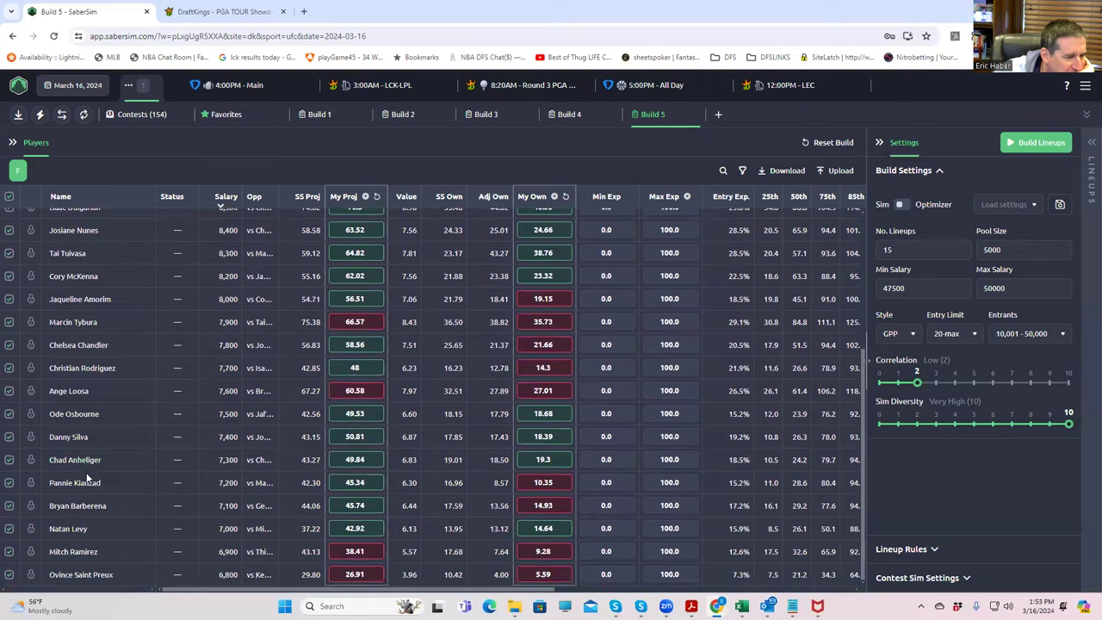
scroll(86, 482, "up", 3)
scroll(65, 413, "up", 3)
scroll(69, 440, "down", 4)
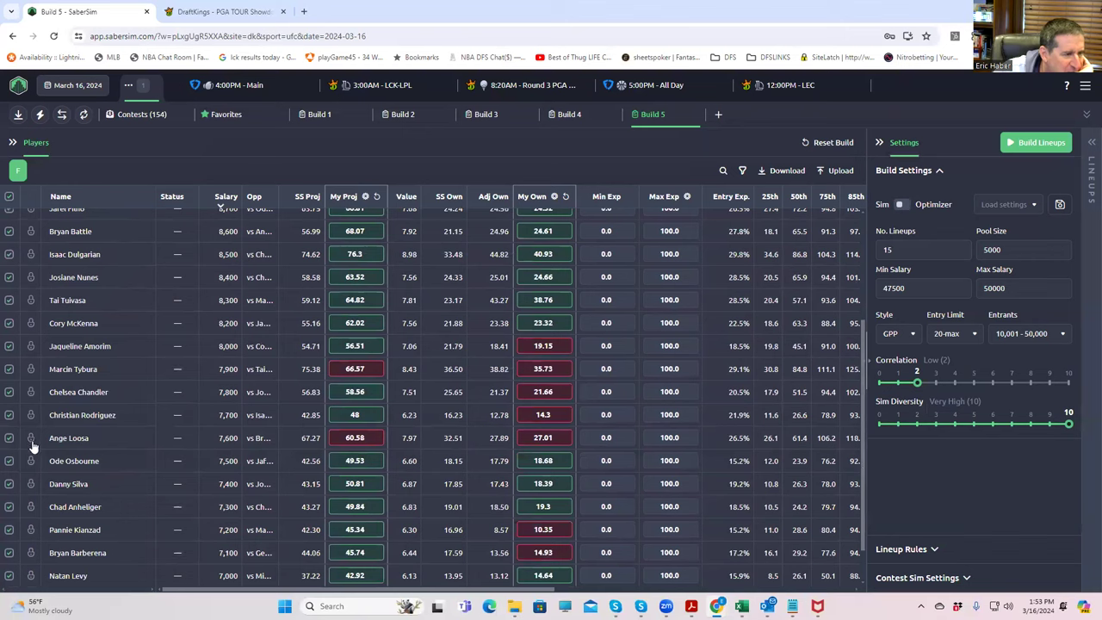
- Lock Ange Loosa at 100% minimum exposure and sort players by the My Proj column
left_click(31, 438)
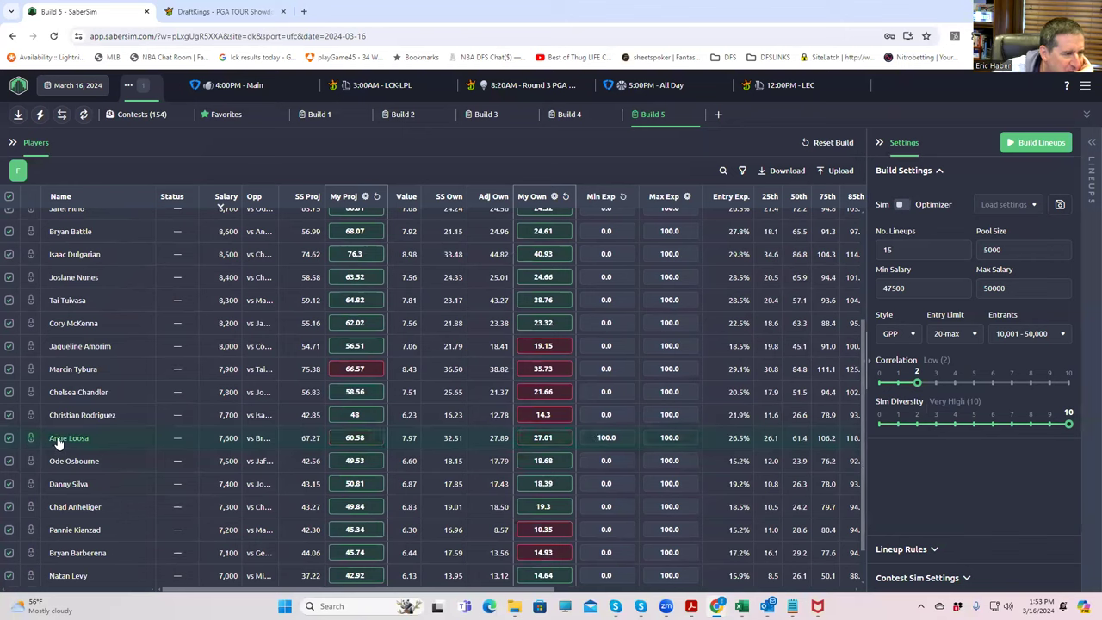
left_click(343, 205)
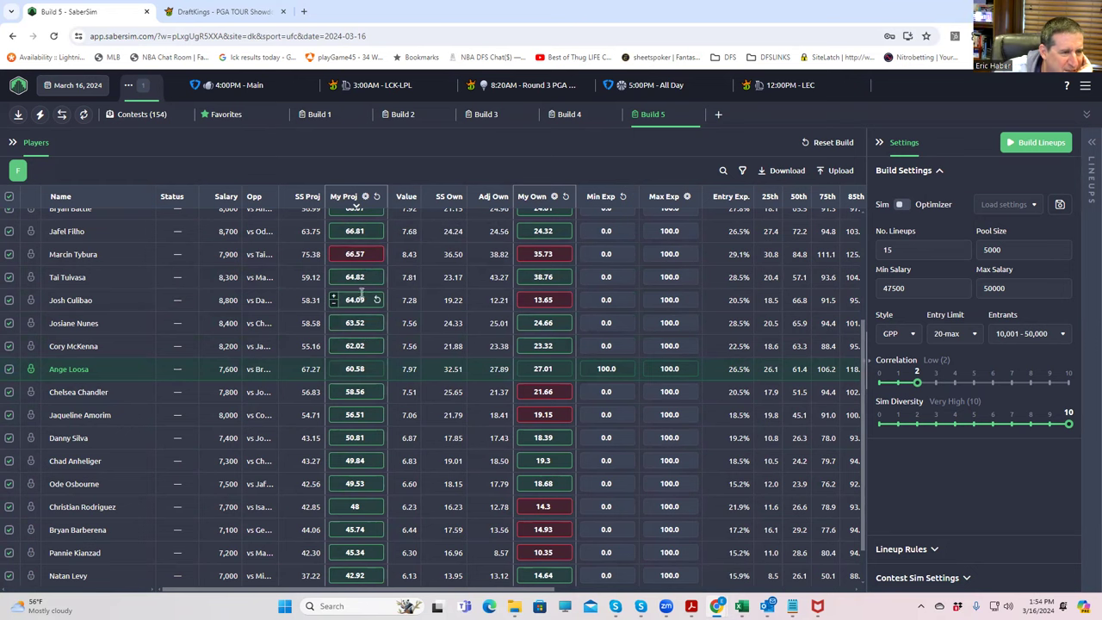
scroll(361, 284, "up", 2)
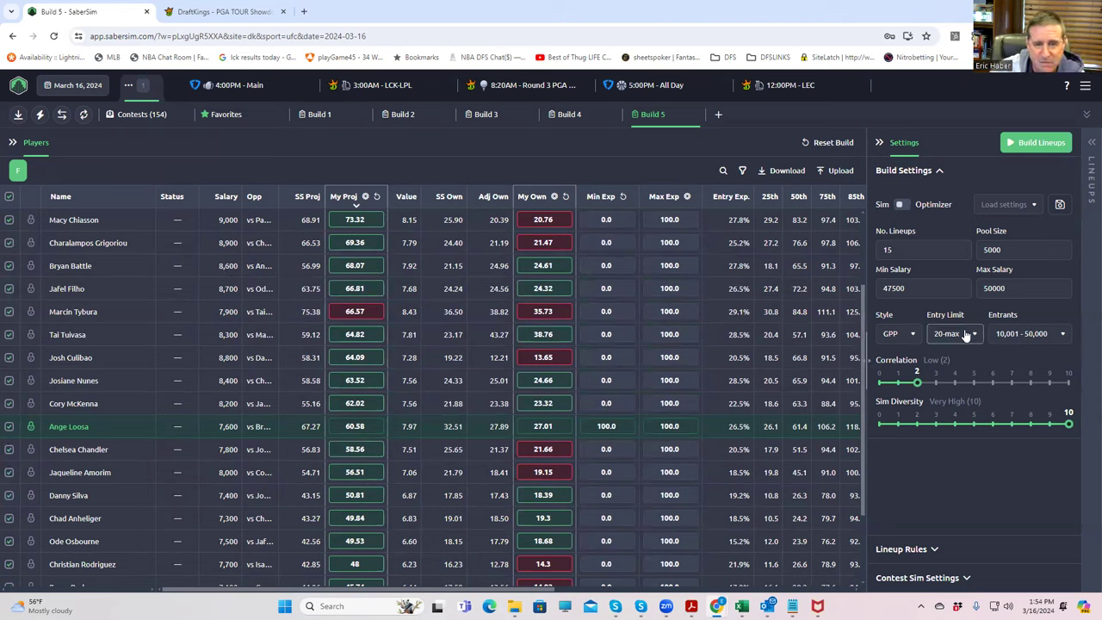
- Lower the maximum salary from 50000 to 49100 in Build Settings
left_click(1007, 289)
key("ctrl+a")
type("49100")
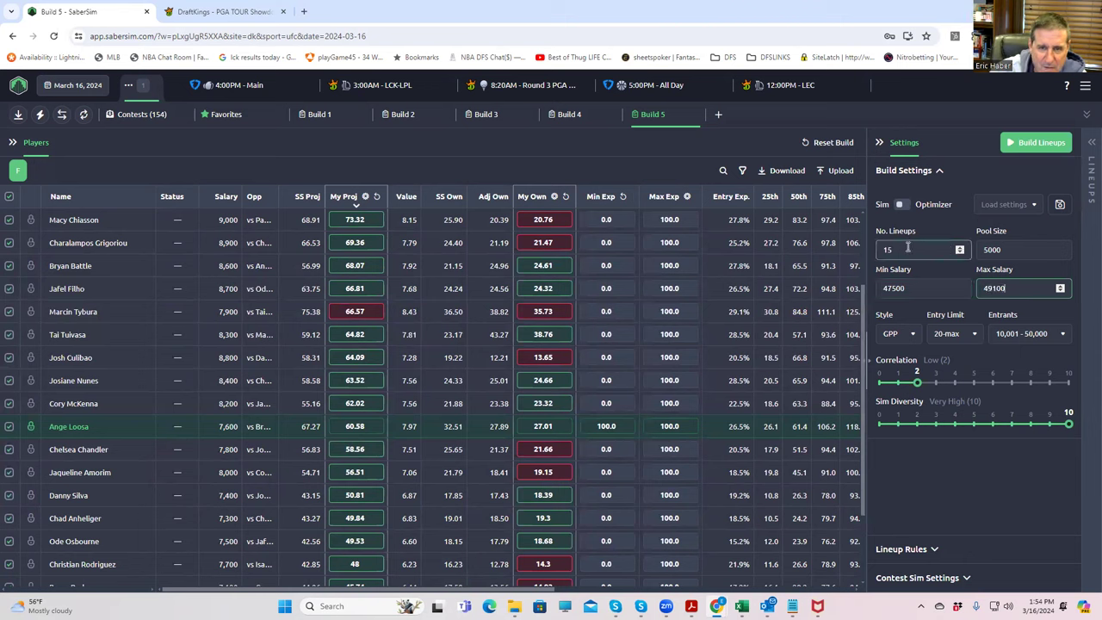
left_click(916, 262)
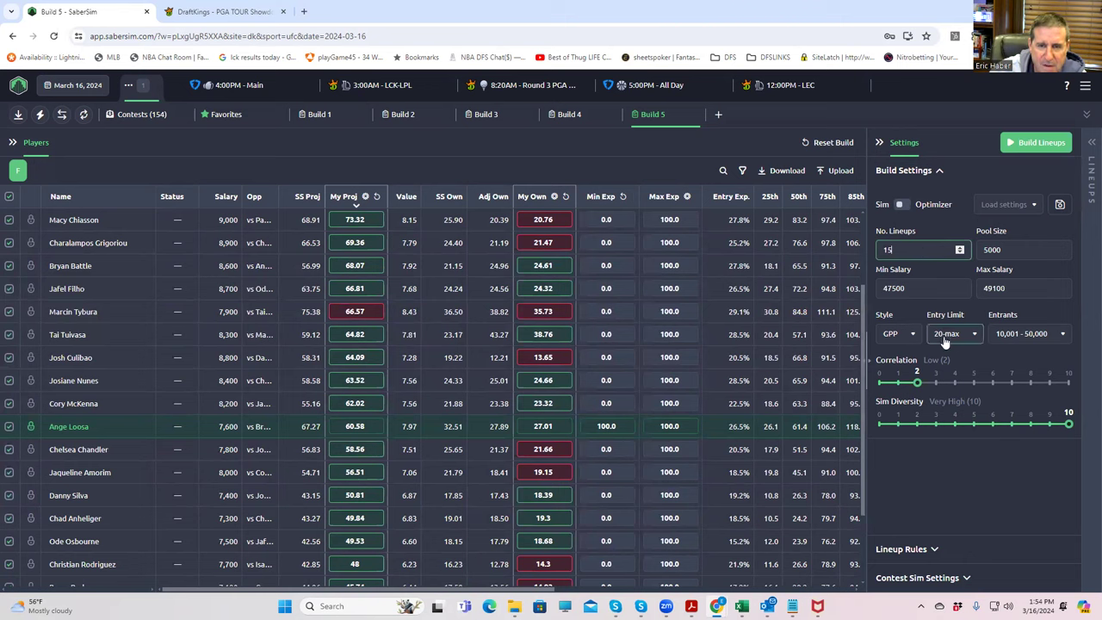
- Set the pool size to 150 and build the 15 lineups
left_click(982, 250)
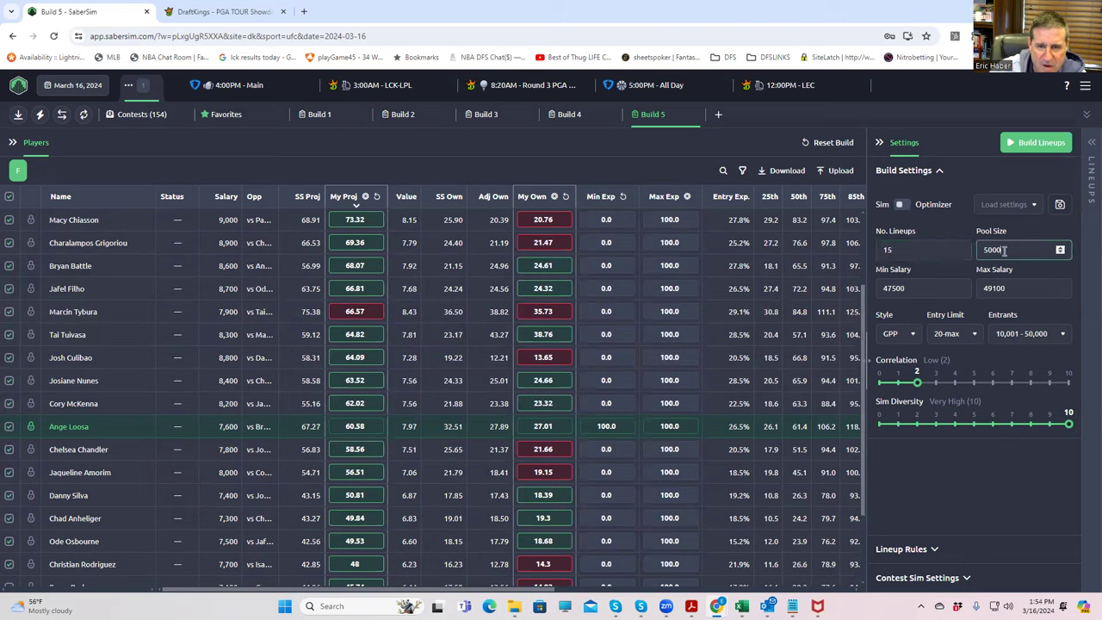
key("BackSpace")
key("BackSpace")
key("BackSpace")
key("BackSpace")
type("1")
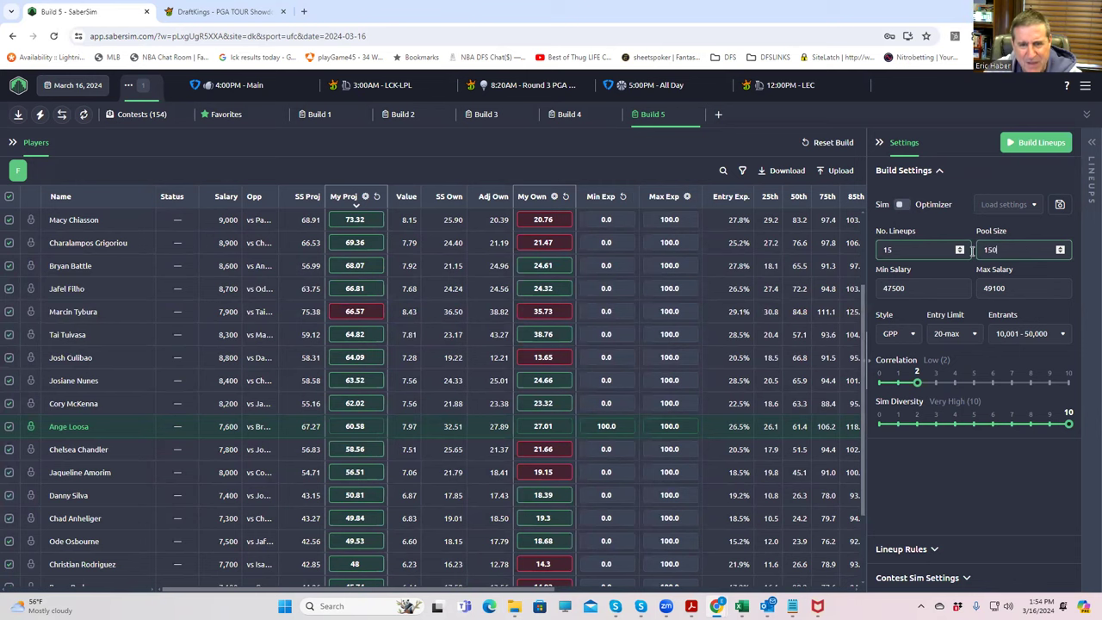
left_click(1037, 142)
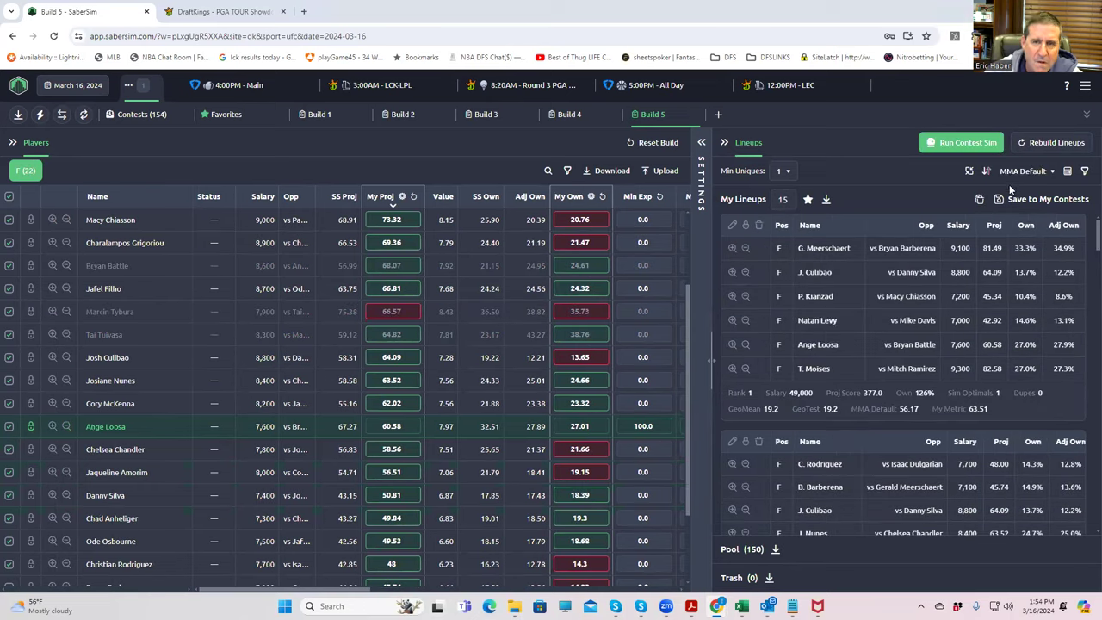
- Rank Build 5 lineups by MMA Sim Diversity 10 and sort the player table by Exposure
left_click(1023, 172)
scroll(998, 211, "up", 1)
left_click(986, 215)
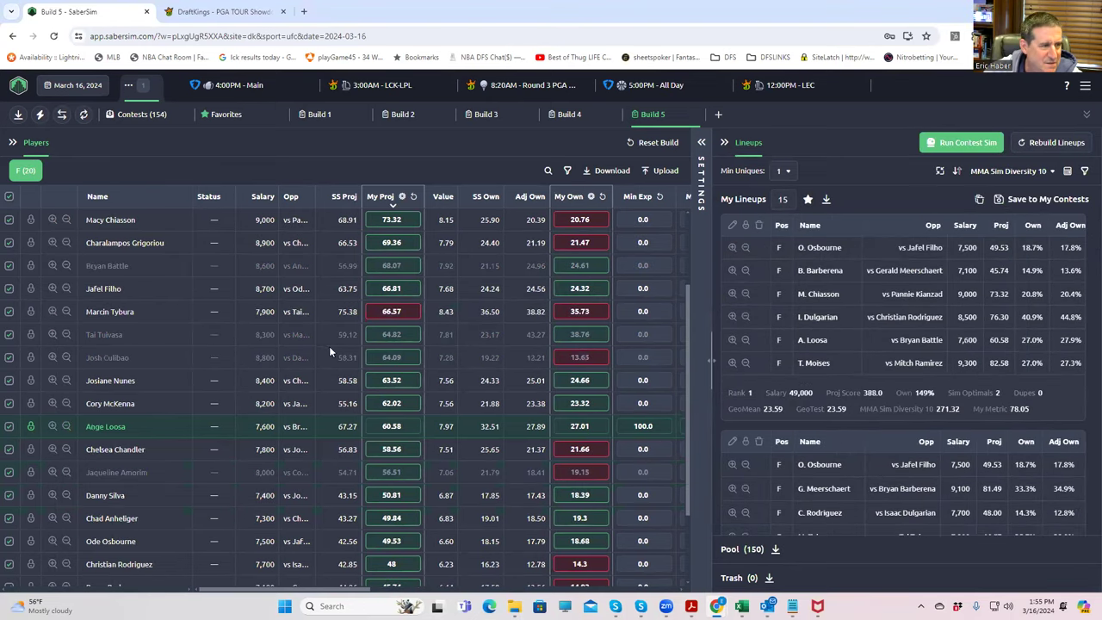
scroll(429, 315, "up", 2)
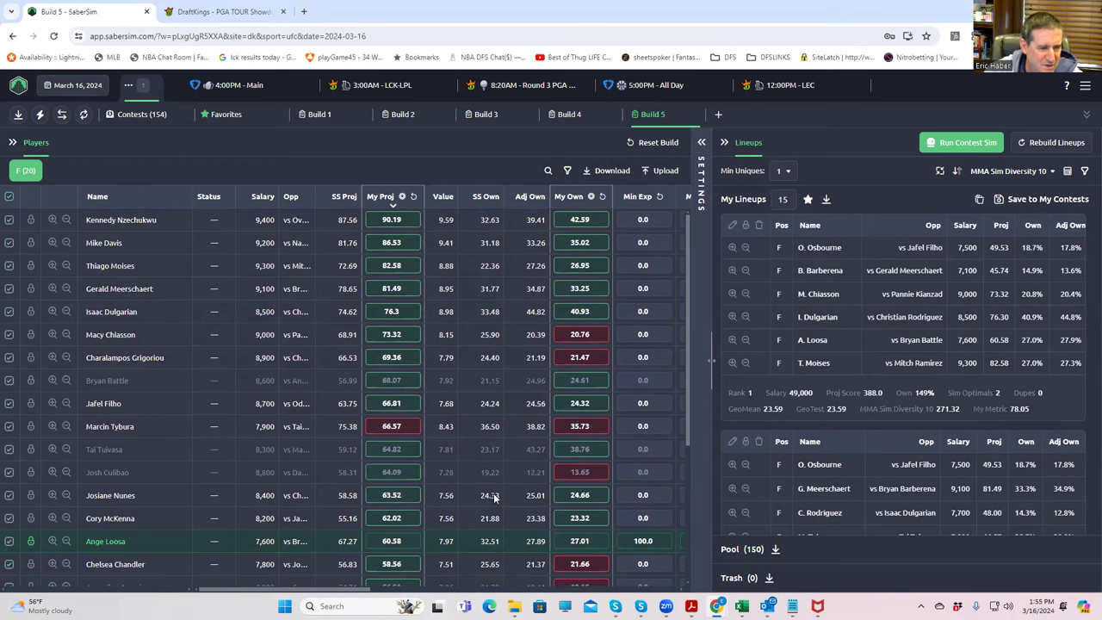
left_click_drag(348, 589, 443, 589)
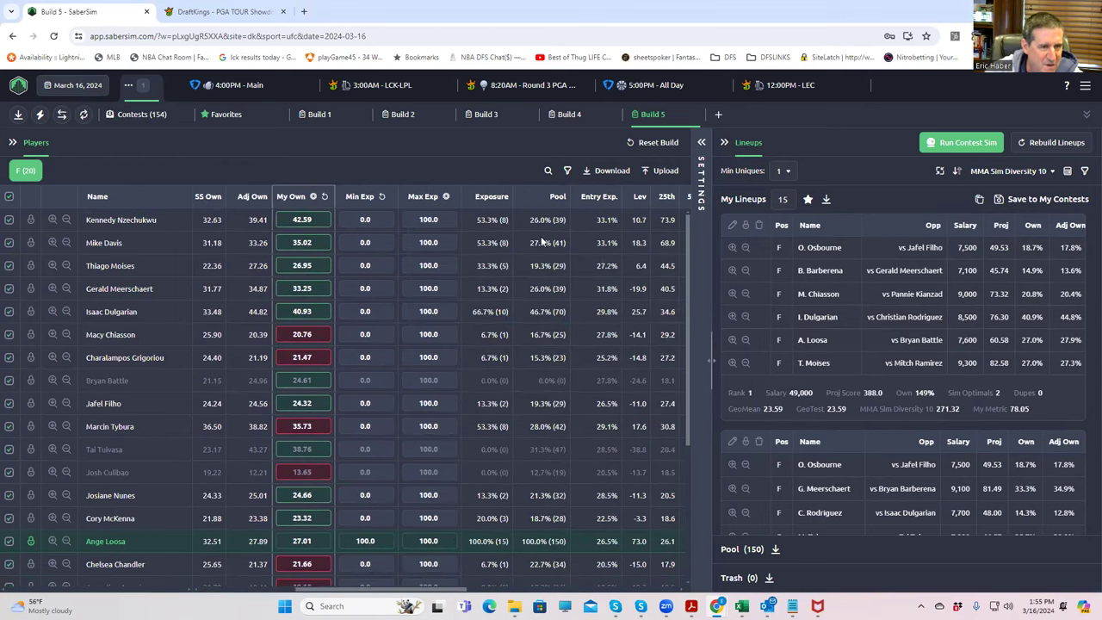
left_click(496, 197)
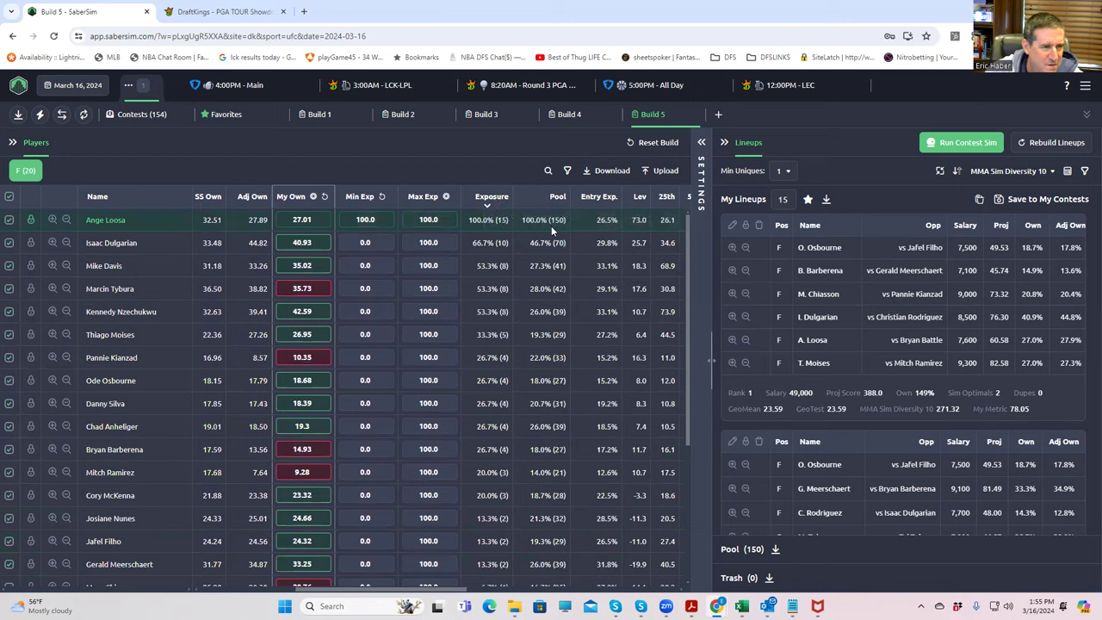
- Download the Build 5 lineups as CSV and choose the MMA folder in Excel's Save As
left_click(824, 202)
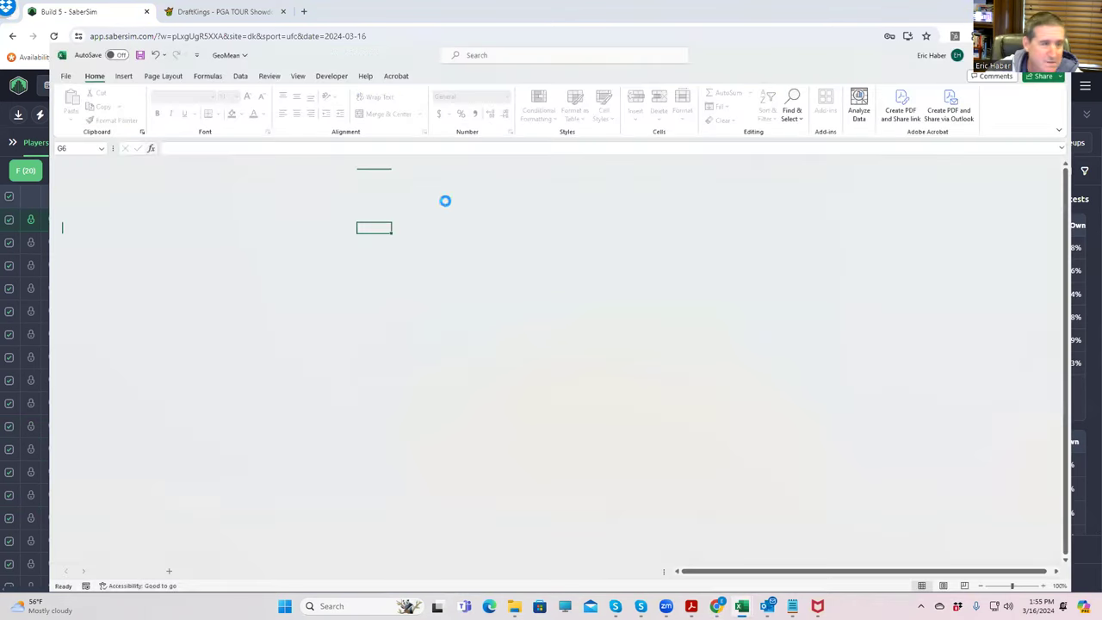
key("alt+f")
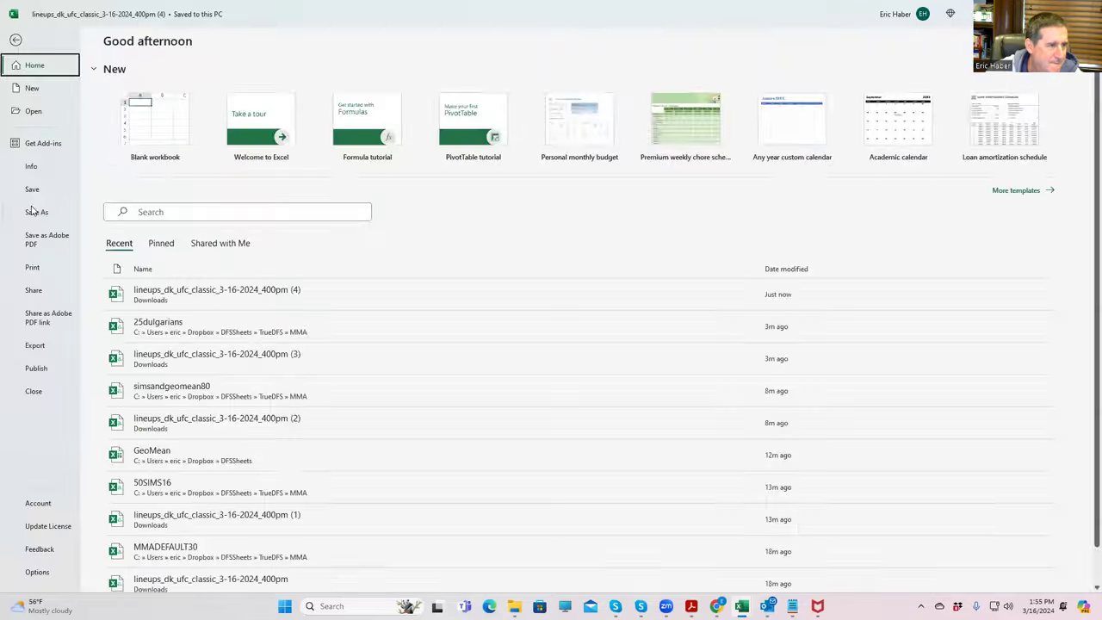
left_click(34, 211)
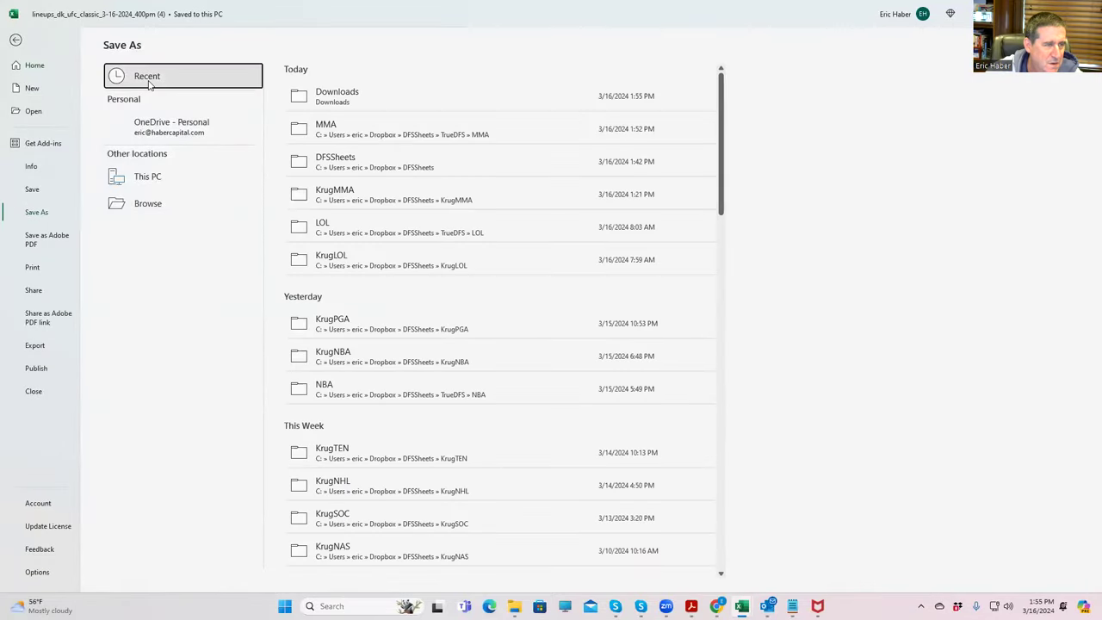
left_click(148, 82)
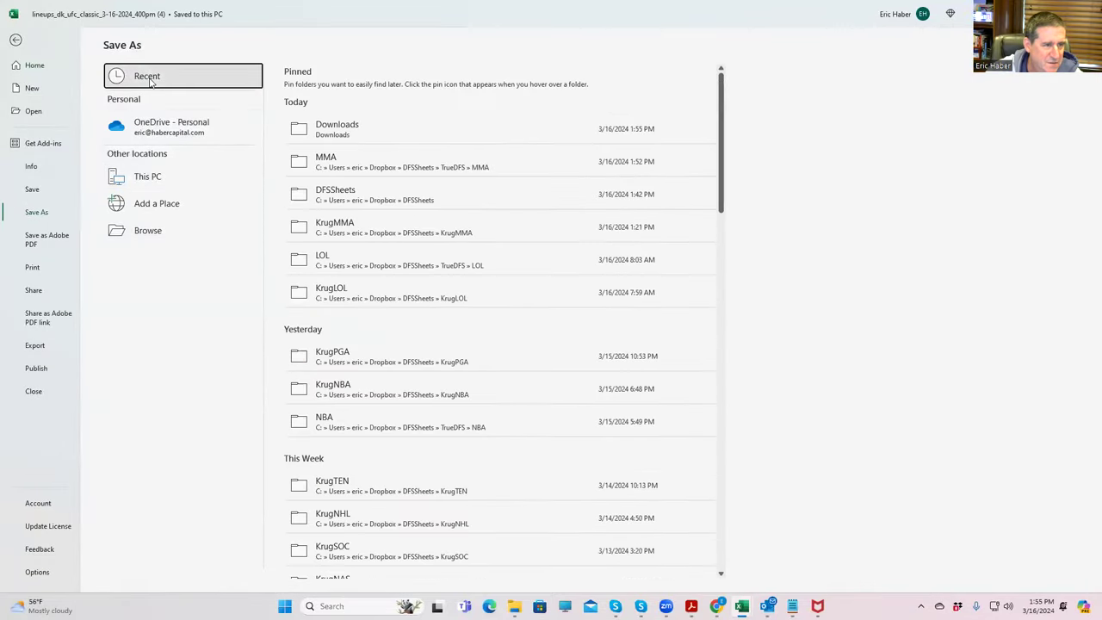
left_click(325, 162)
- Save the file as '15loosas' and return to the SaberSim page
left_click(362, 87)
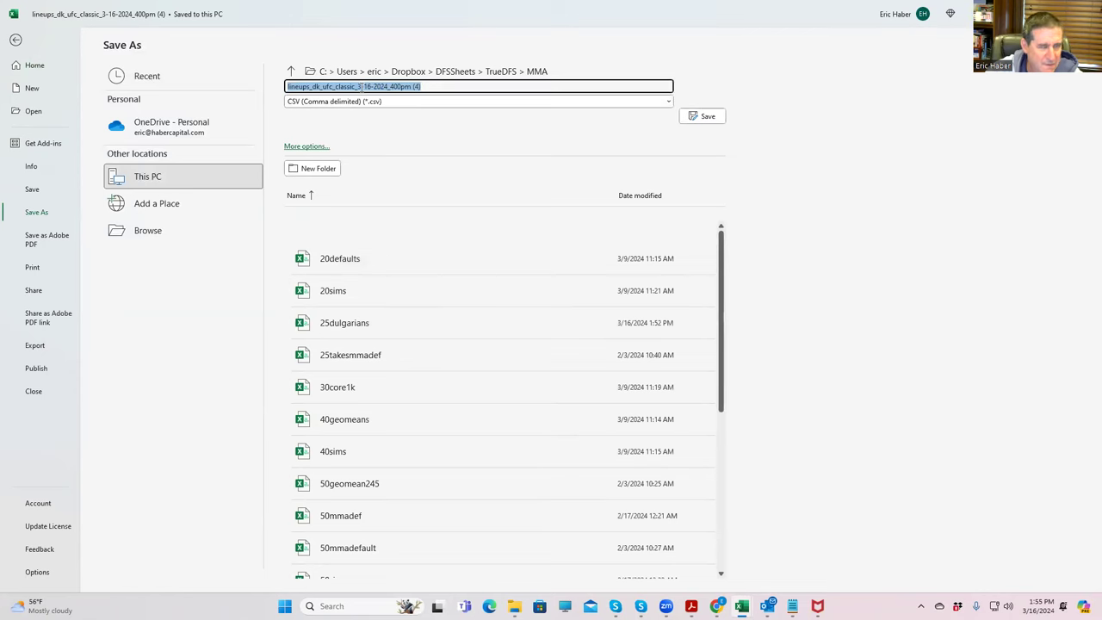
type("15loo")
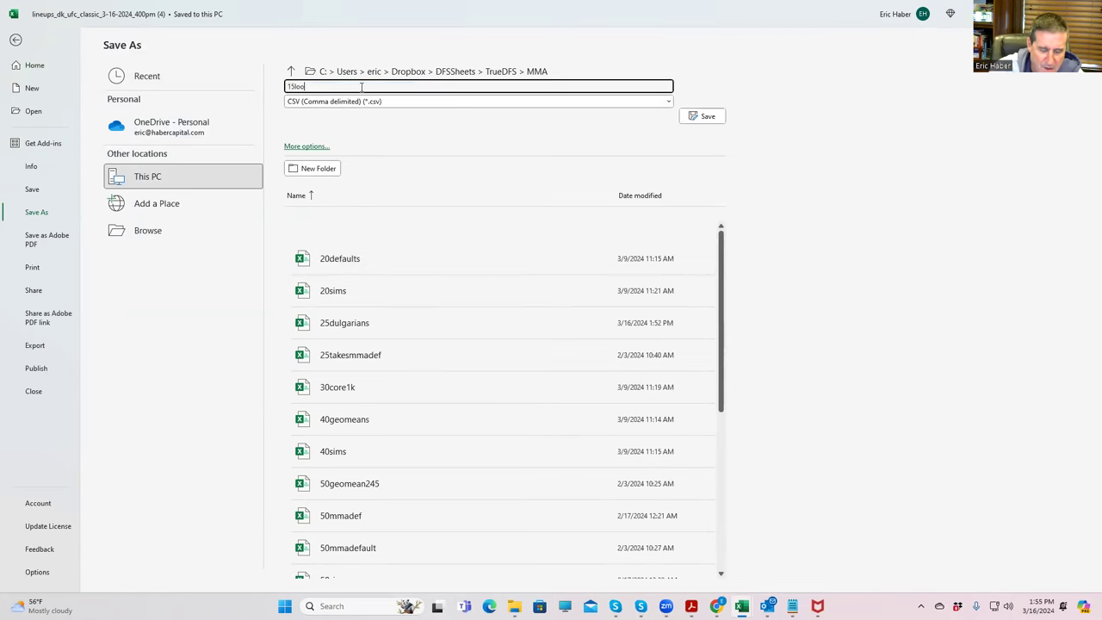
type("sas")
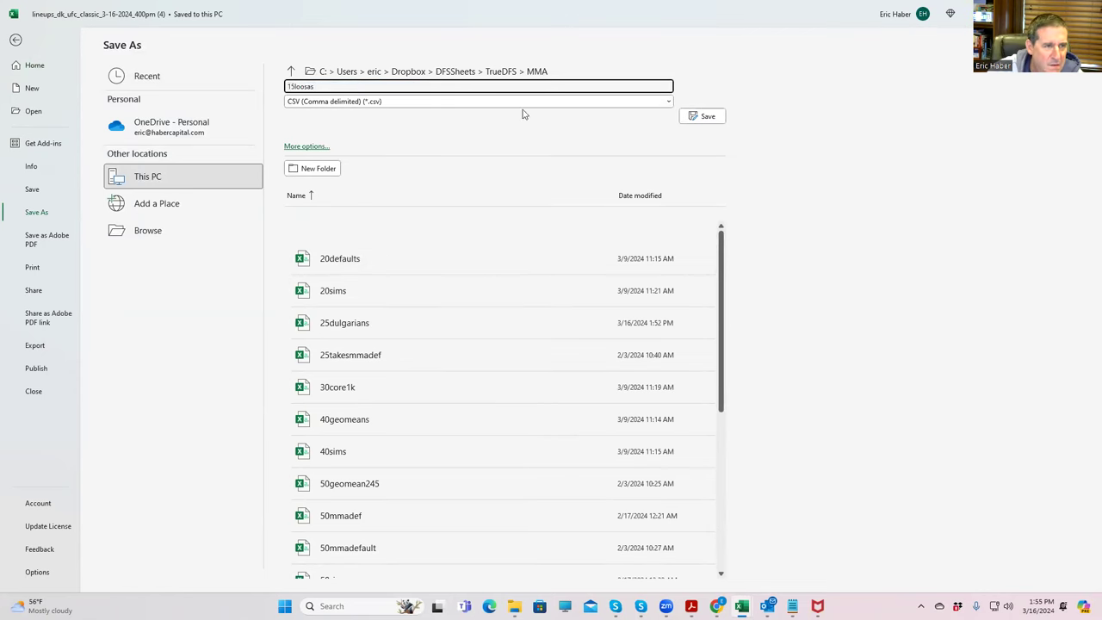
left_click(697, 119)
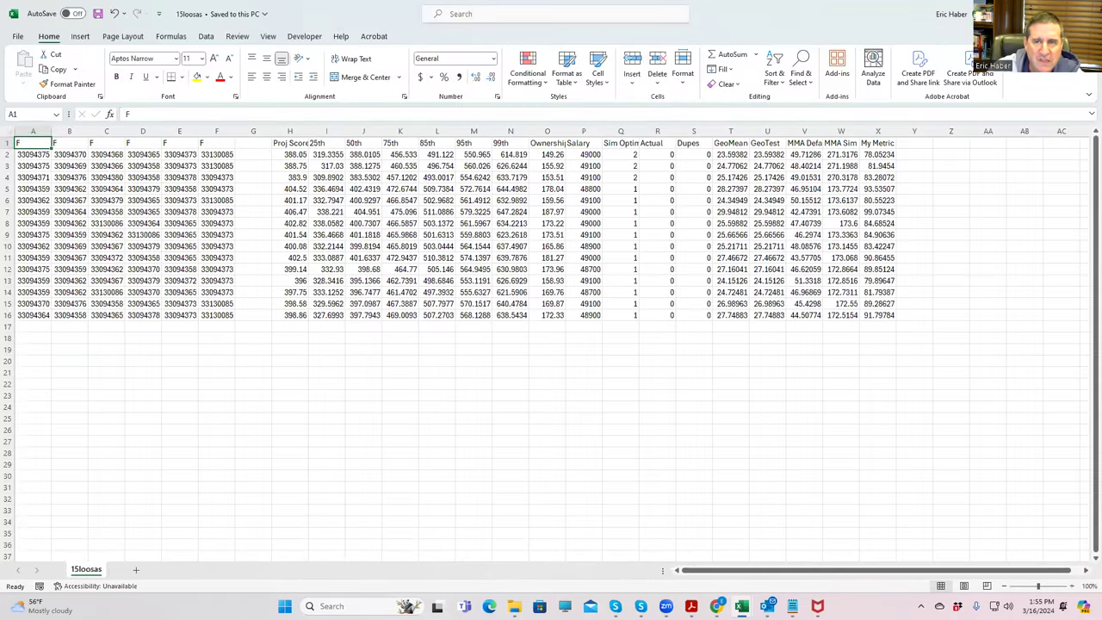
key("alt+Tab")
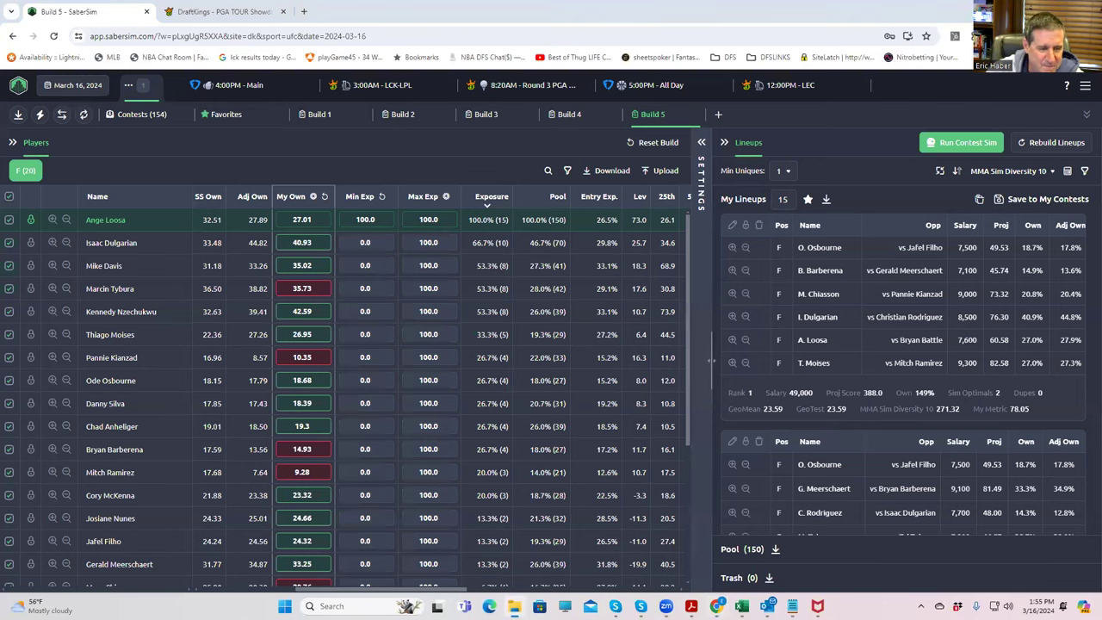
- Open the TrueDFS MMA folder in File Explorer and select MMADEFAULT30
left_click(513, 606)
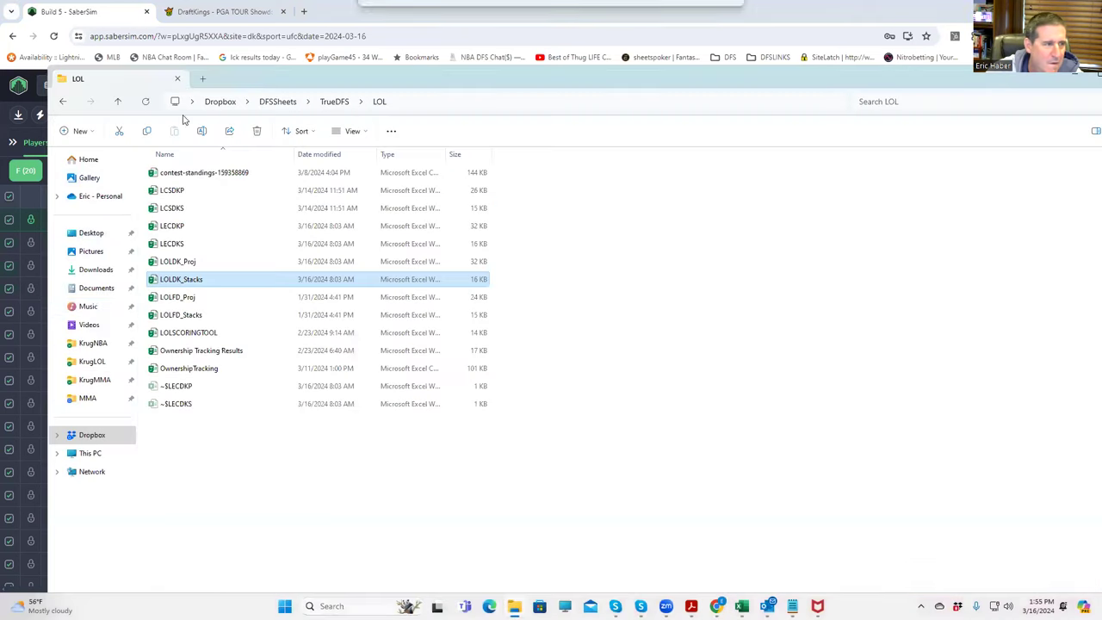
left_click(336, 102)
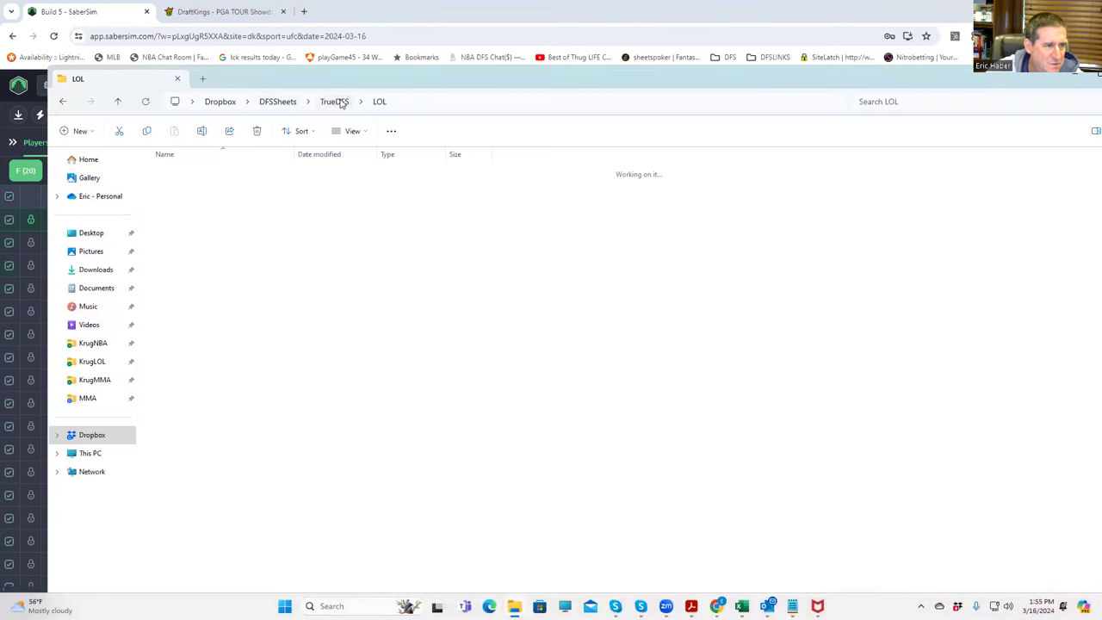
left_click(168, 208)
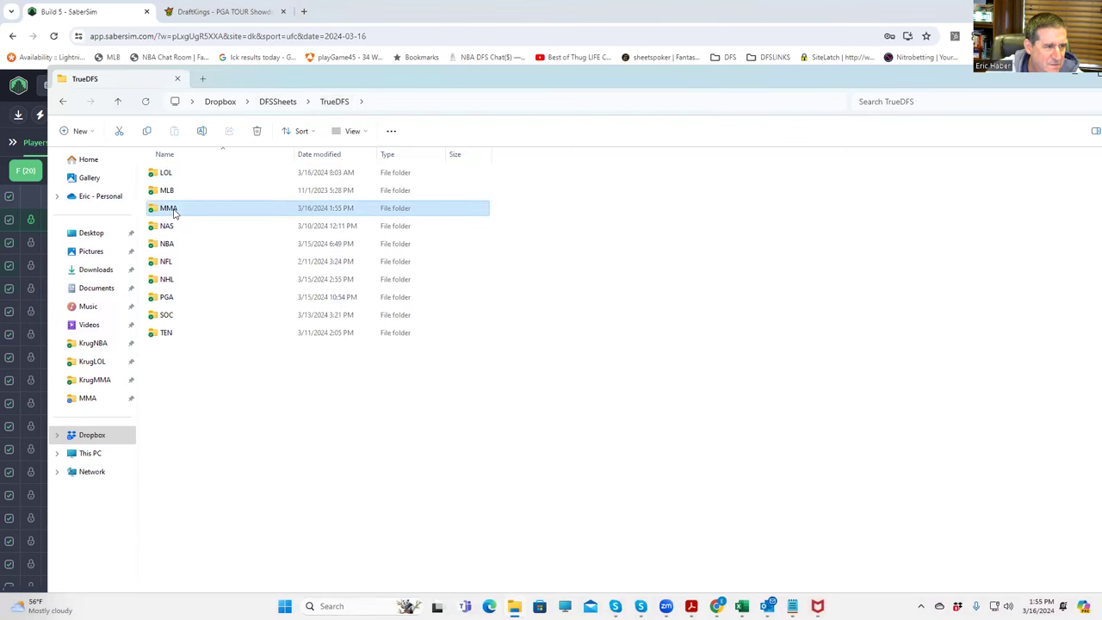
double_click(169, 209)
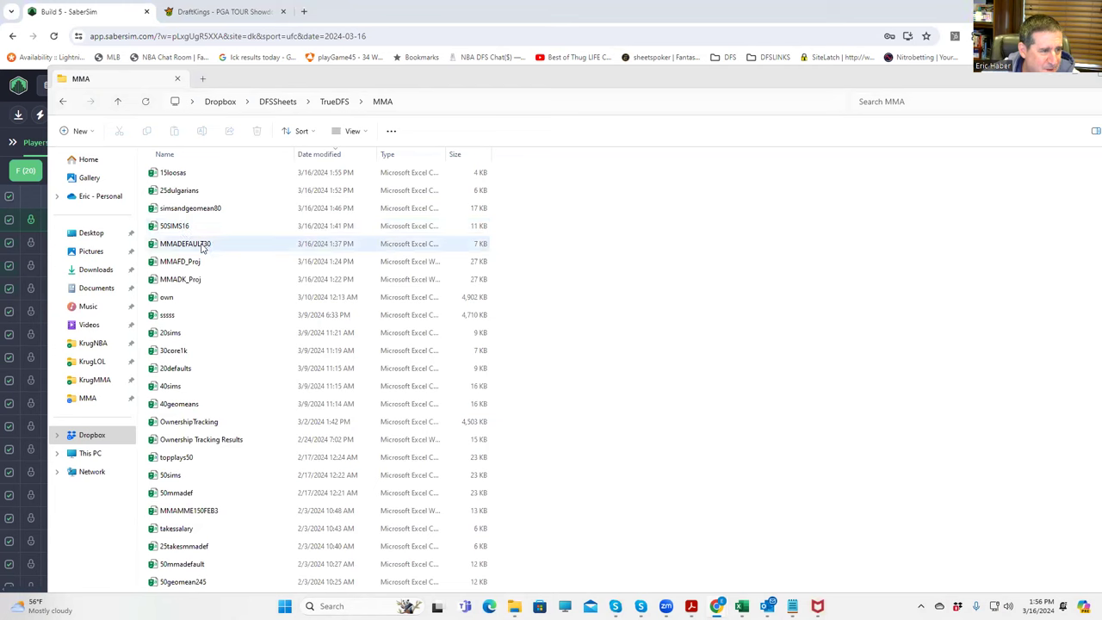
left_click(204, 248)
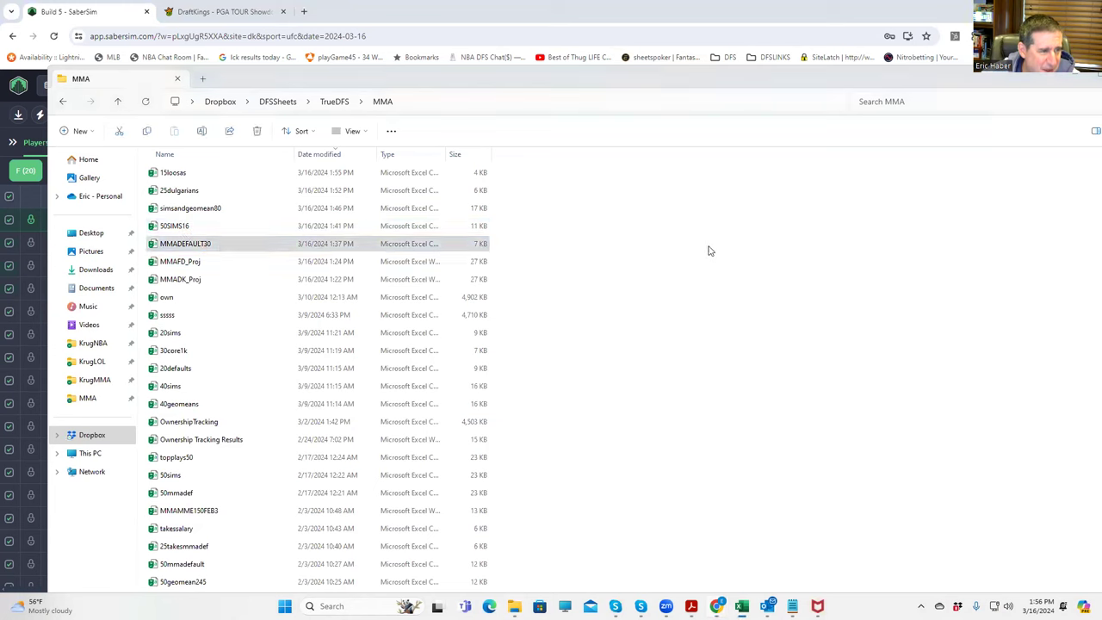
- Open MMADEFAULT30, then open simsandgeomean80 and copy its player IDs in A2:F81
double_click(236, 253)
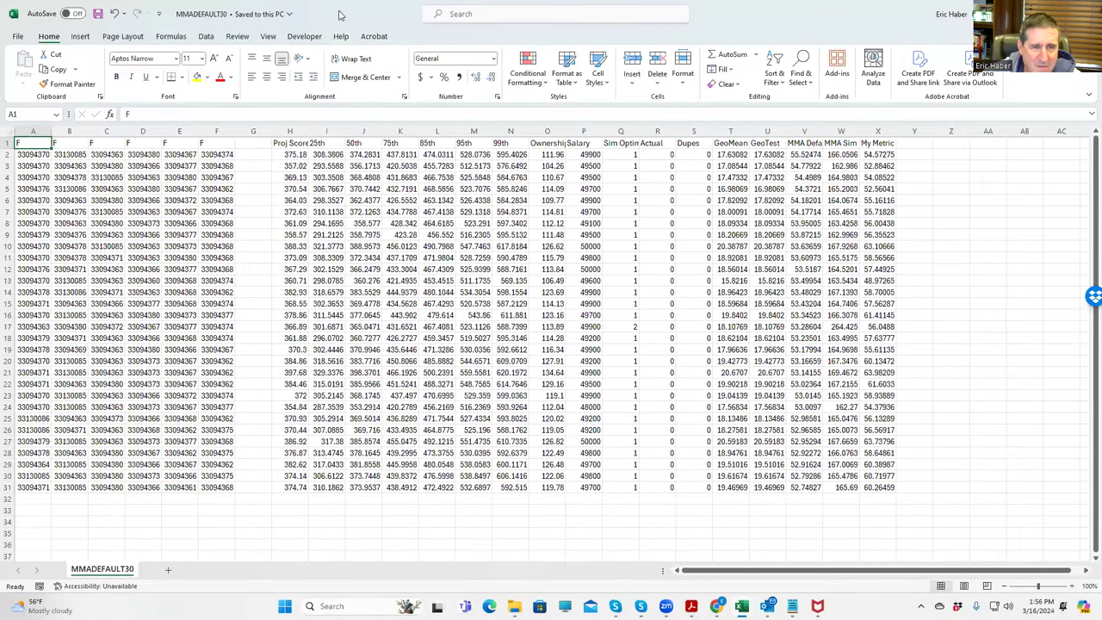
key("alt+Tab")
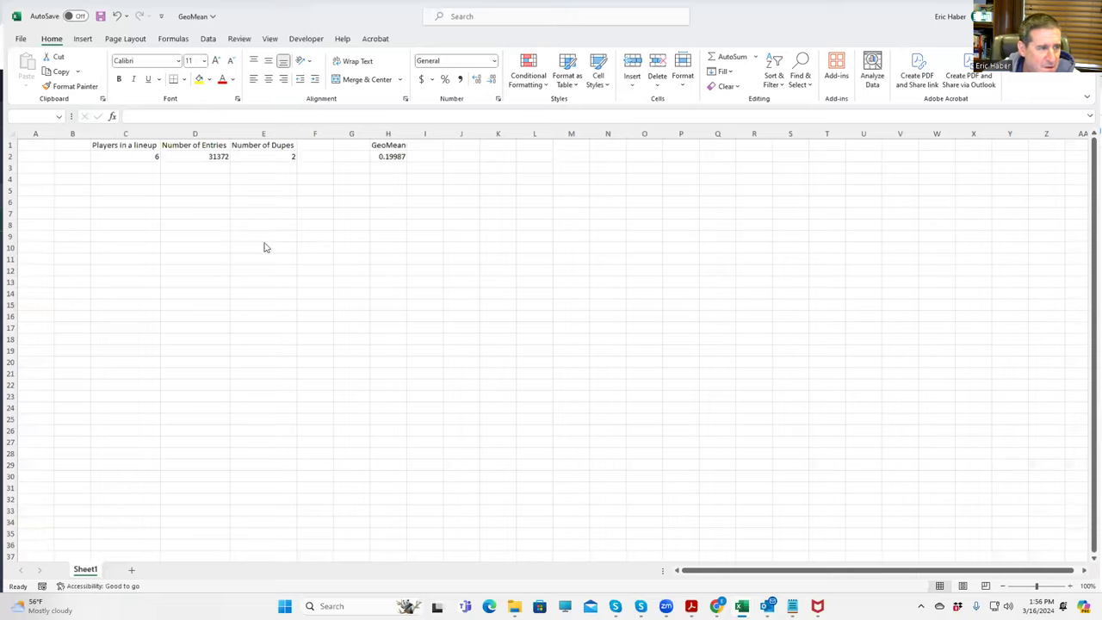
key("alt+Tab")
left_click(185, 210)
key("Return")
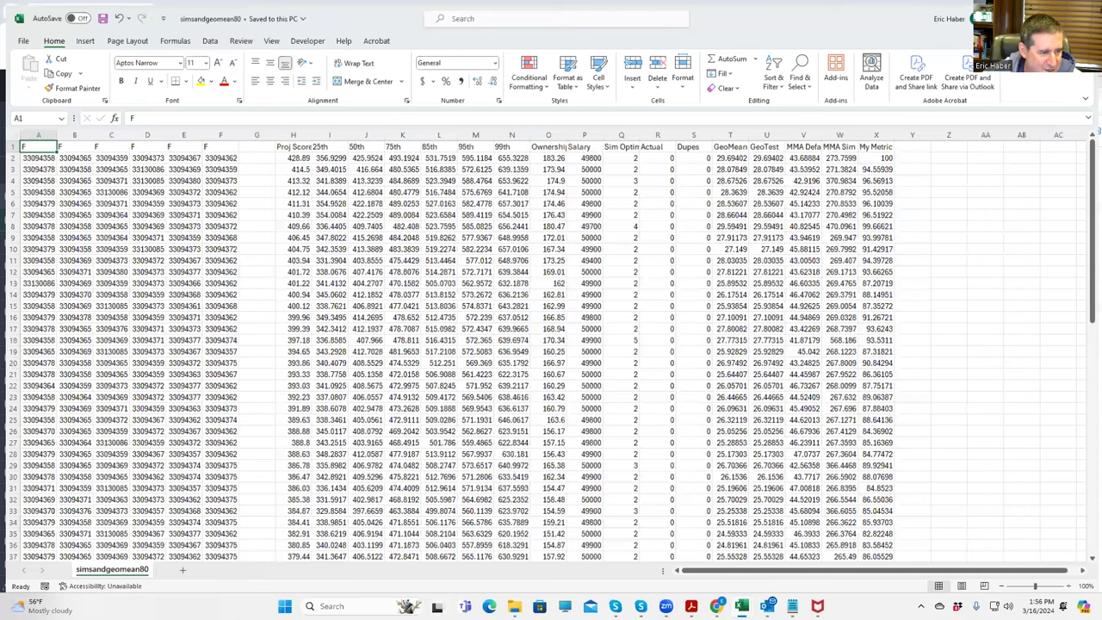
left_click_drag(38, 157, 222, 546)
key("ctrl+c")
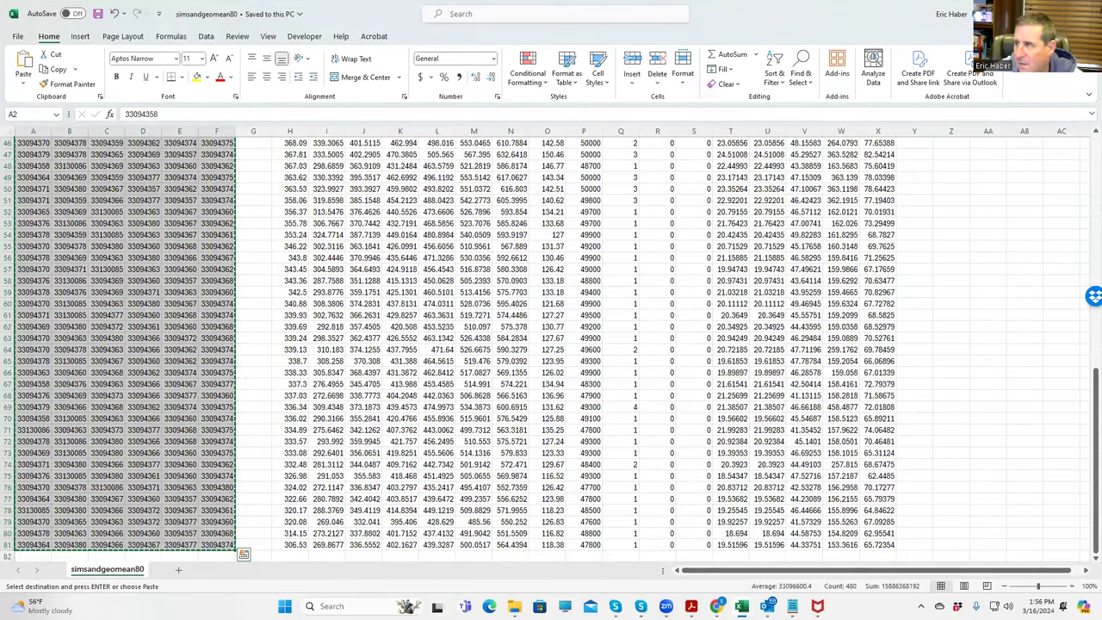
- Open 25dulgarians and select its lineup player IDs in A2:F26
key("alt+Tab")
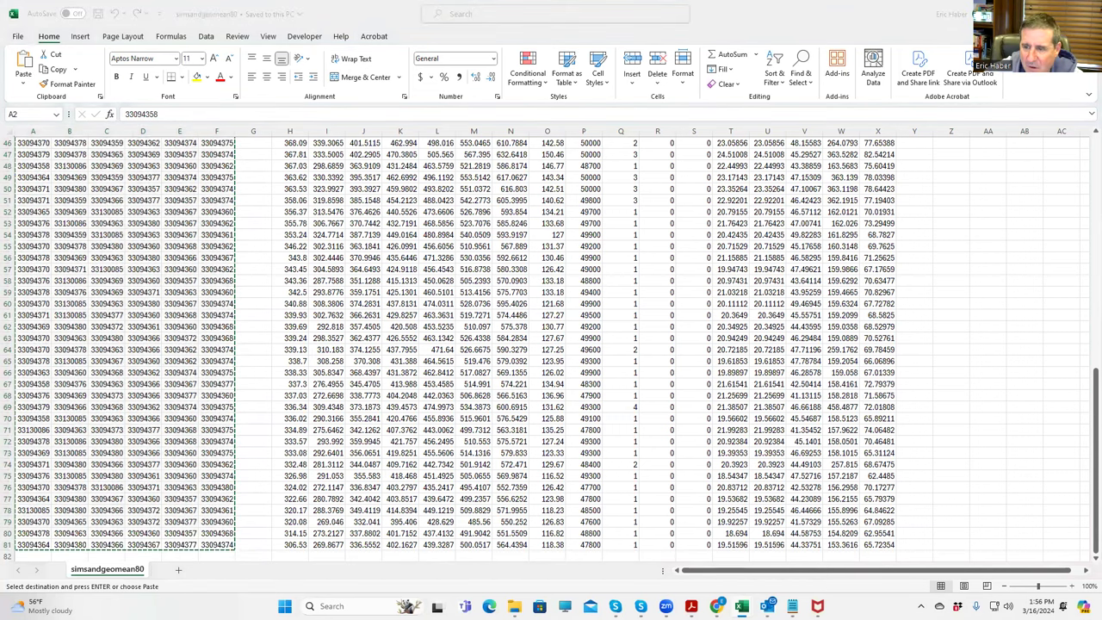
key("alt+Tab")
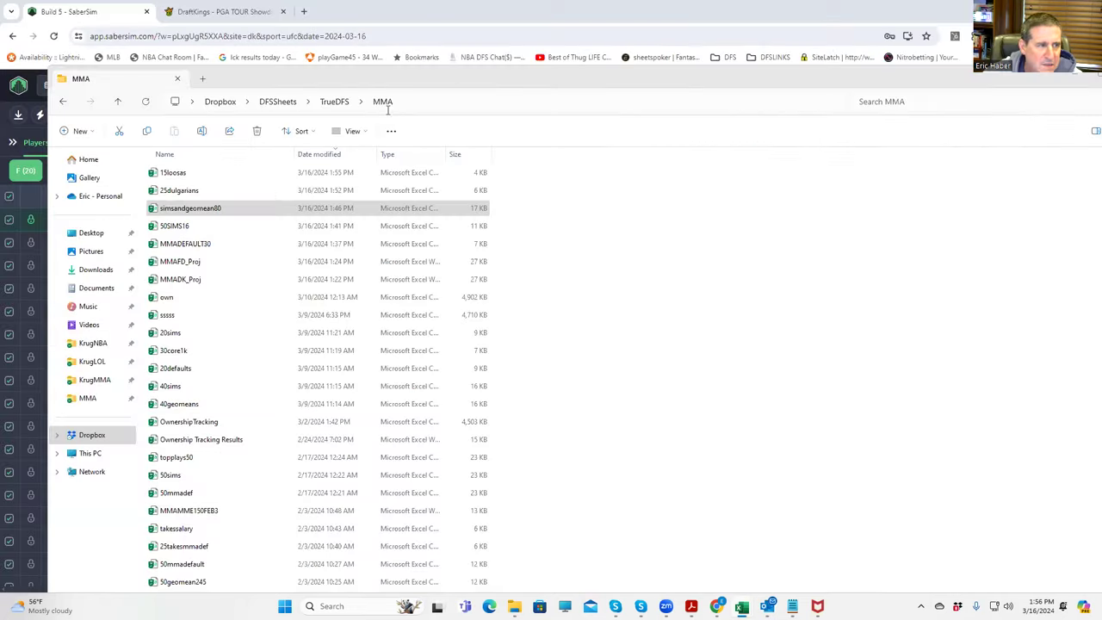
left_click(182, 193)
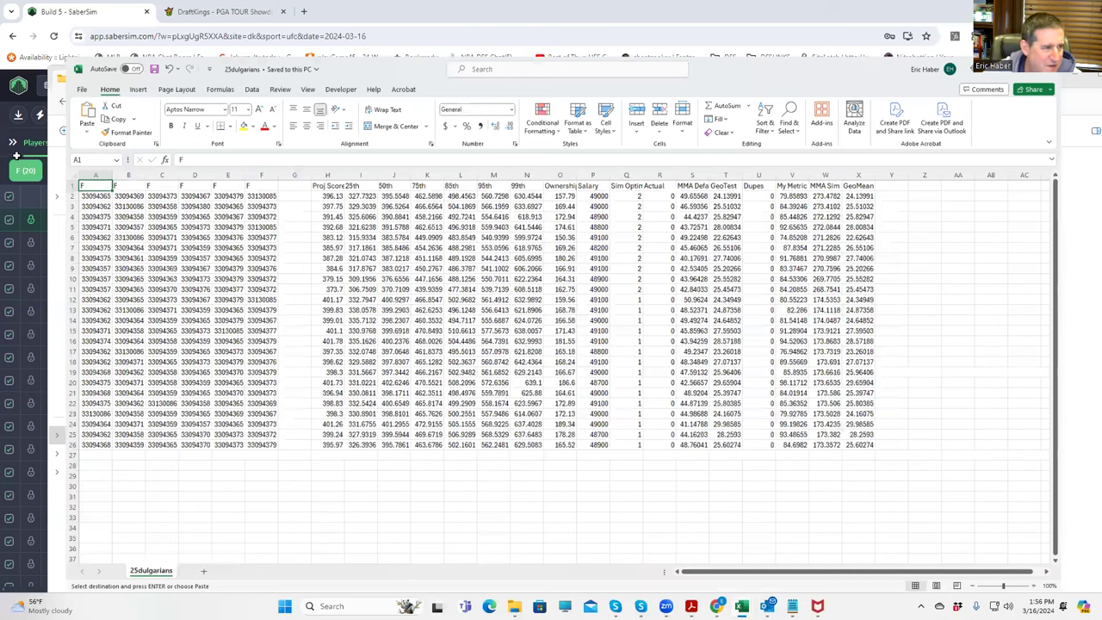
left_click_drag(15, 155, 216, 428)
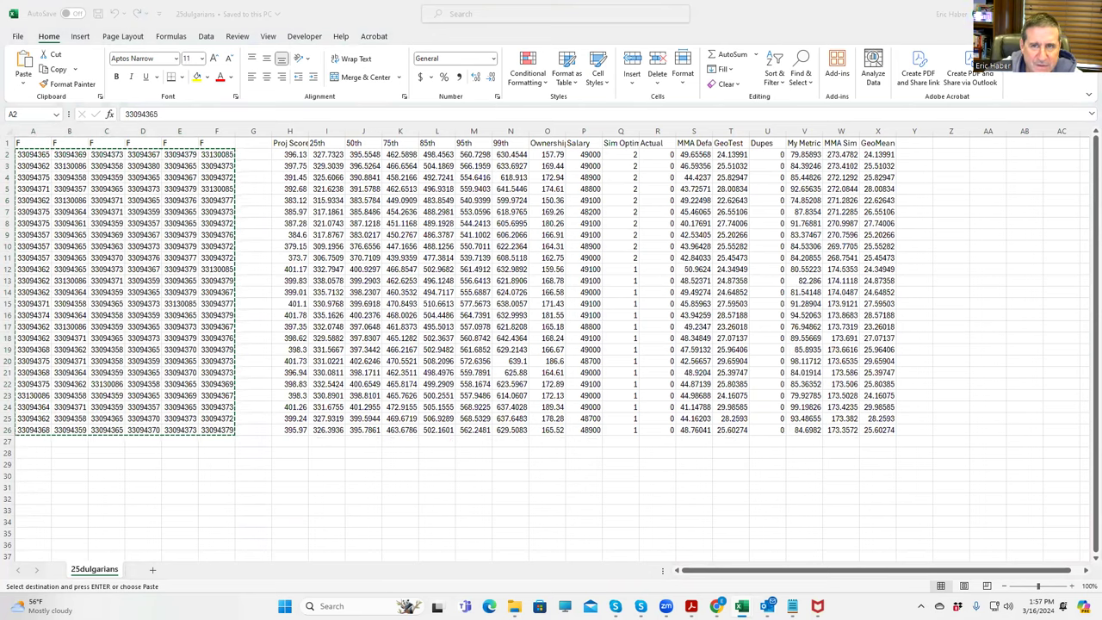
key("super+Down")
- Open 15loosas and select its player ID columns A–F, then cancel the pending copy
key("alt+Tab")
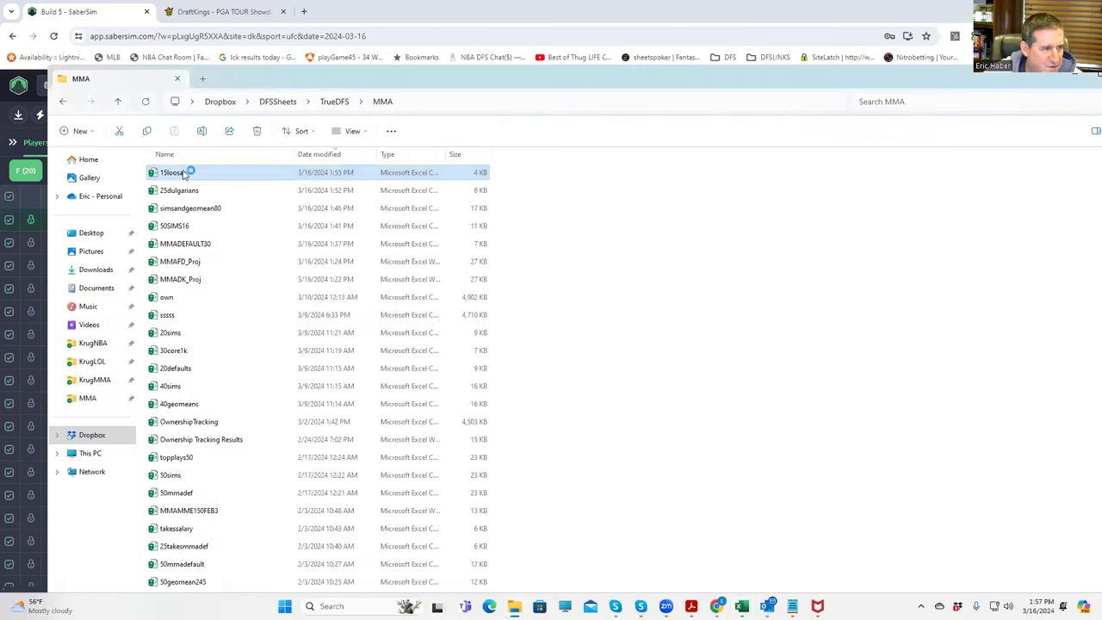
key("Return")
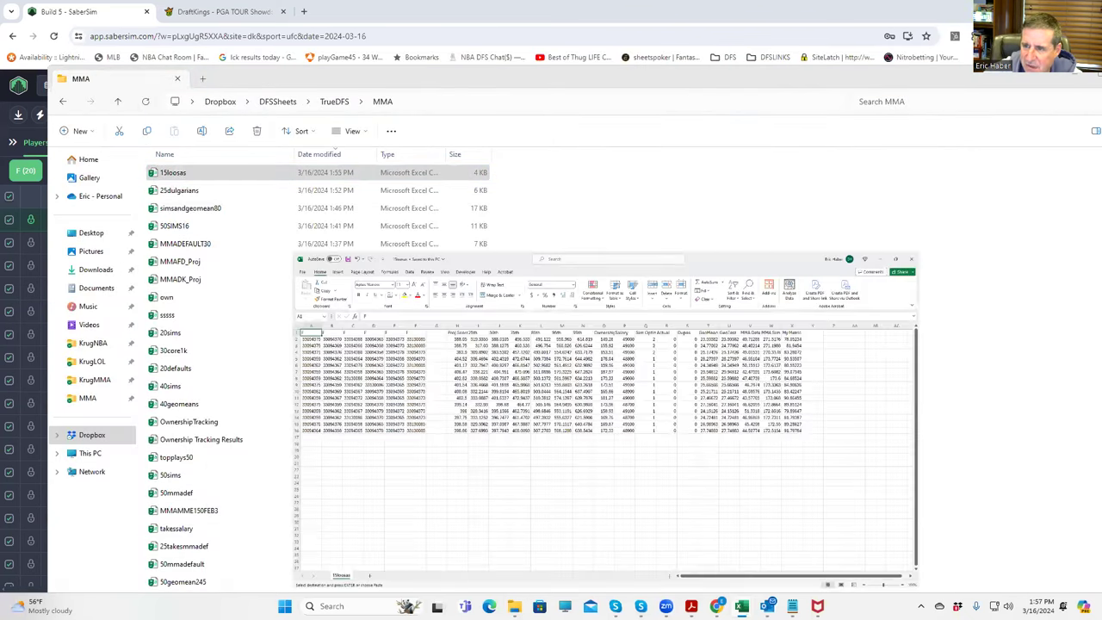
left_click_drag(32, 155, 202, 303)
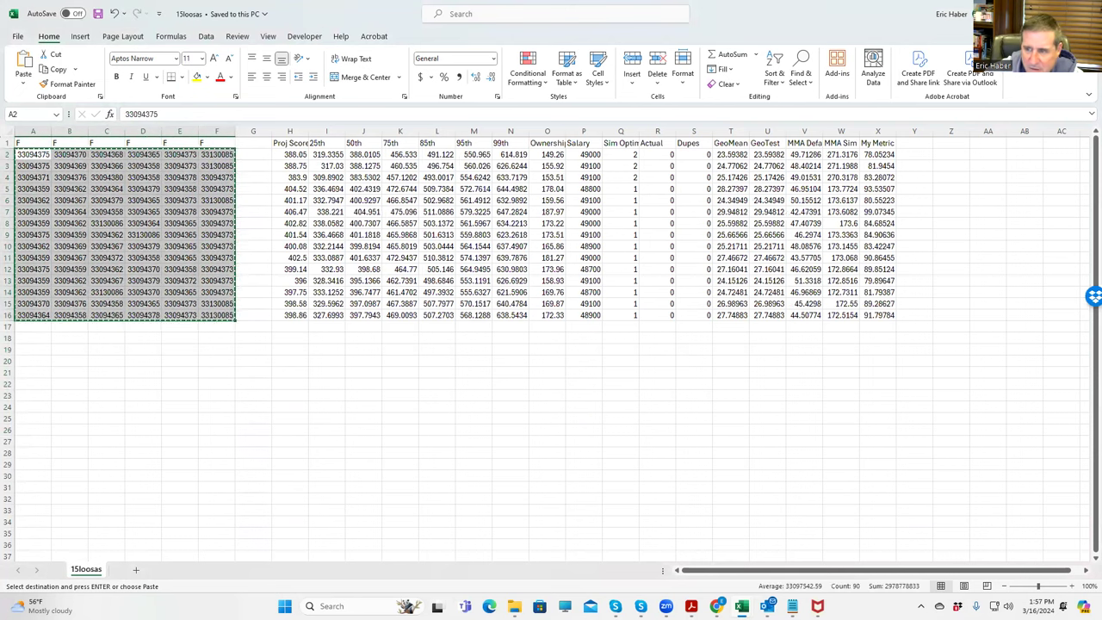
key("alt+Tab")
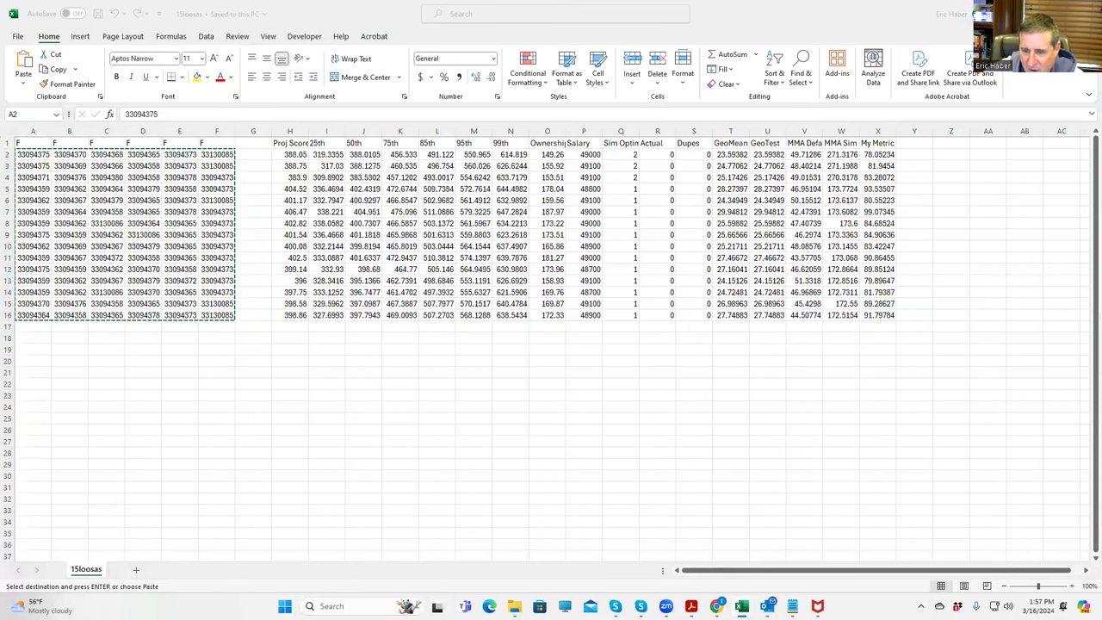
key("Escape")
left_click(514, 606)
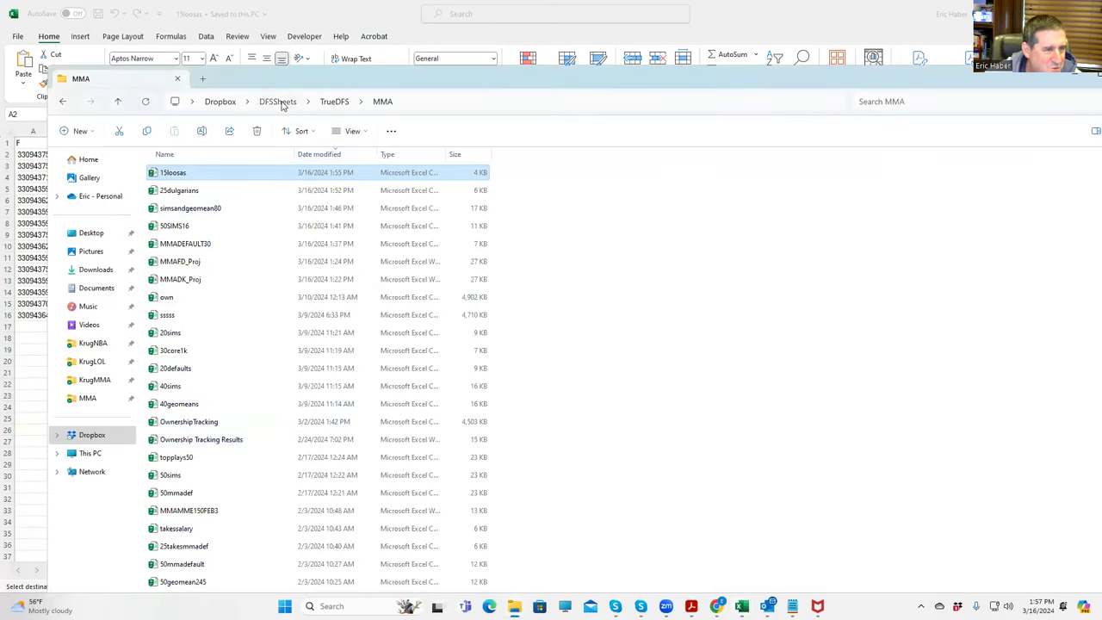
left_click(279, 101)
left_click(190, 442)
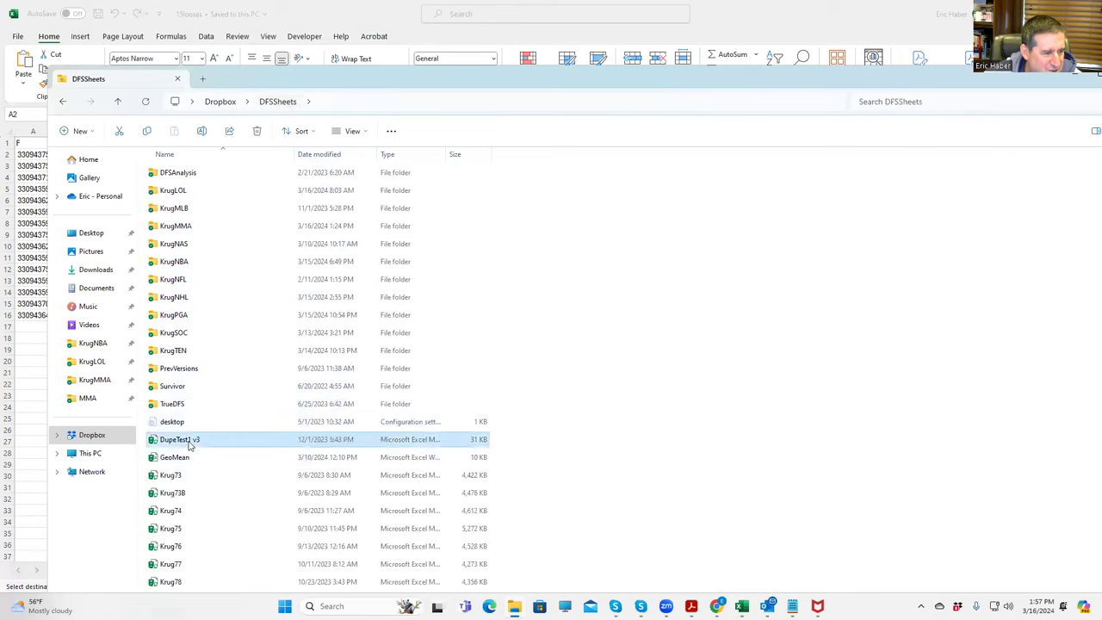
double_click(190, 443)
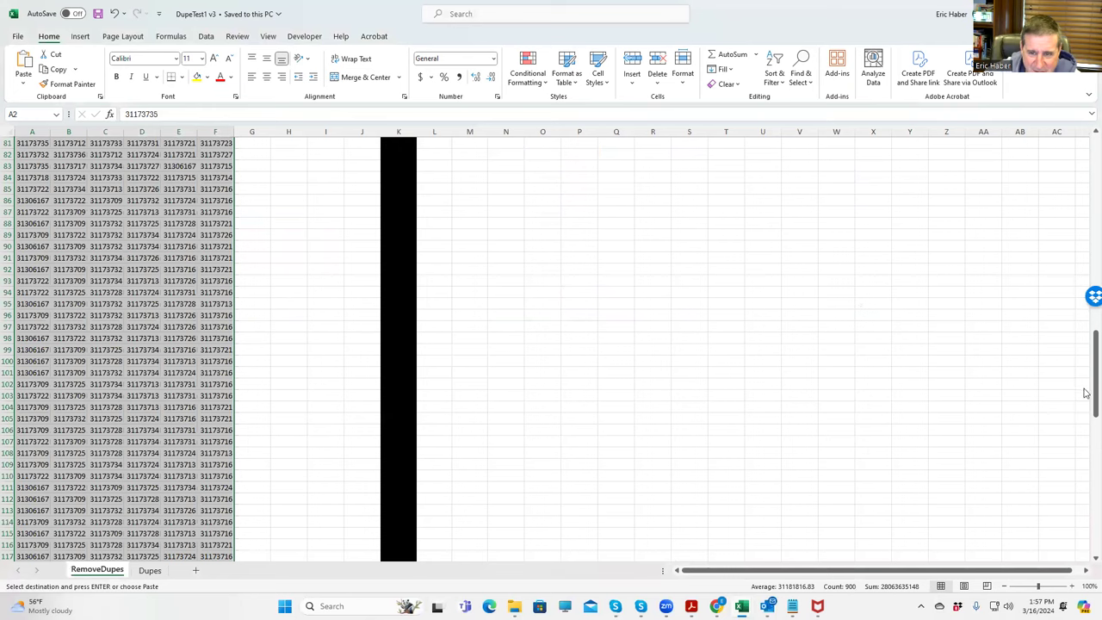
scroll(1046, 392, "up", 20)
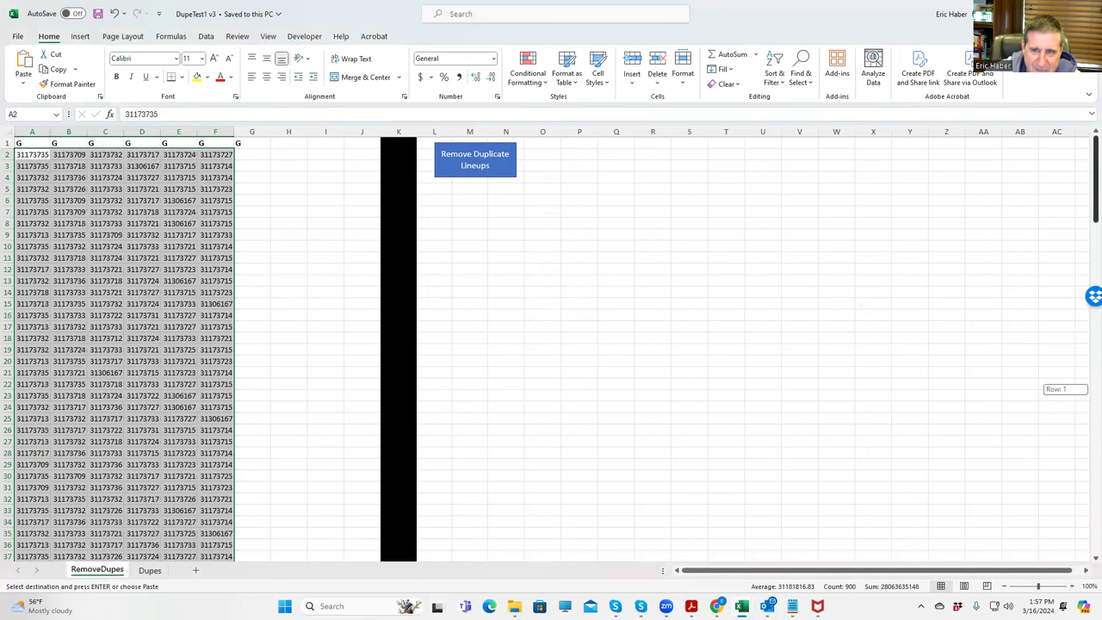
left_click(36, 151)
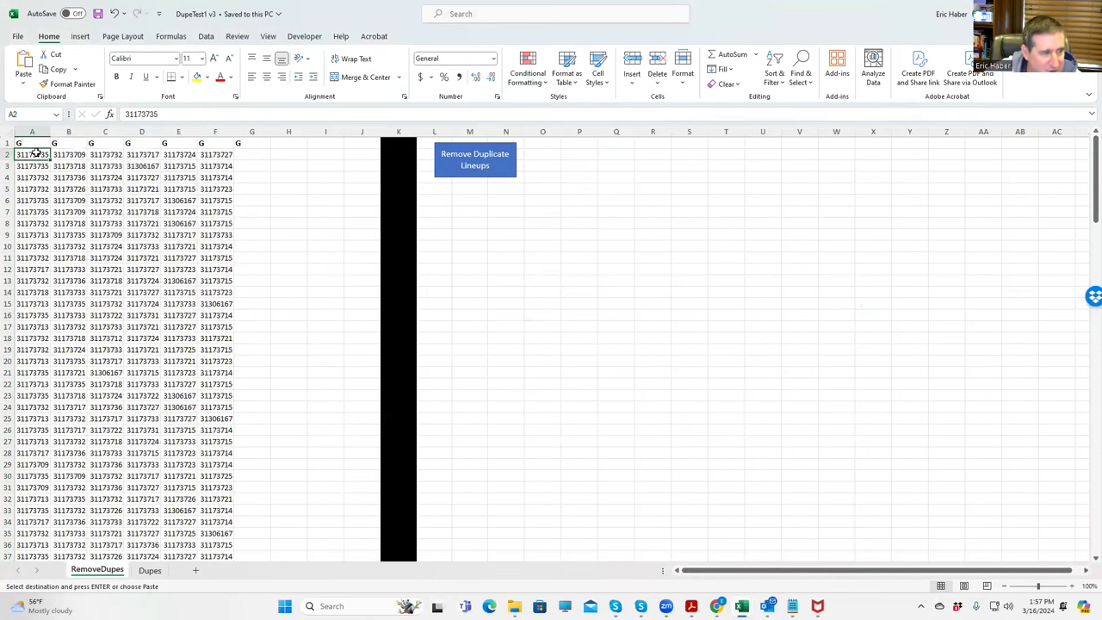
key("ctrl+v")
scroll(293, 345, "down", 19)
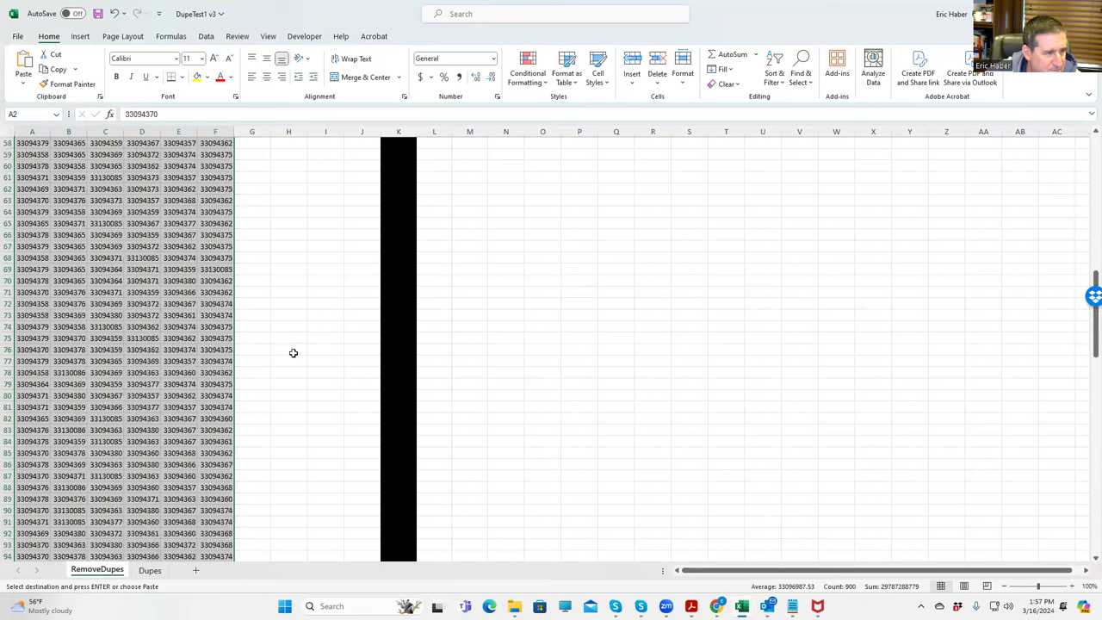
scroll(292, 353, "down", 20)
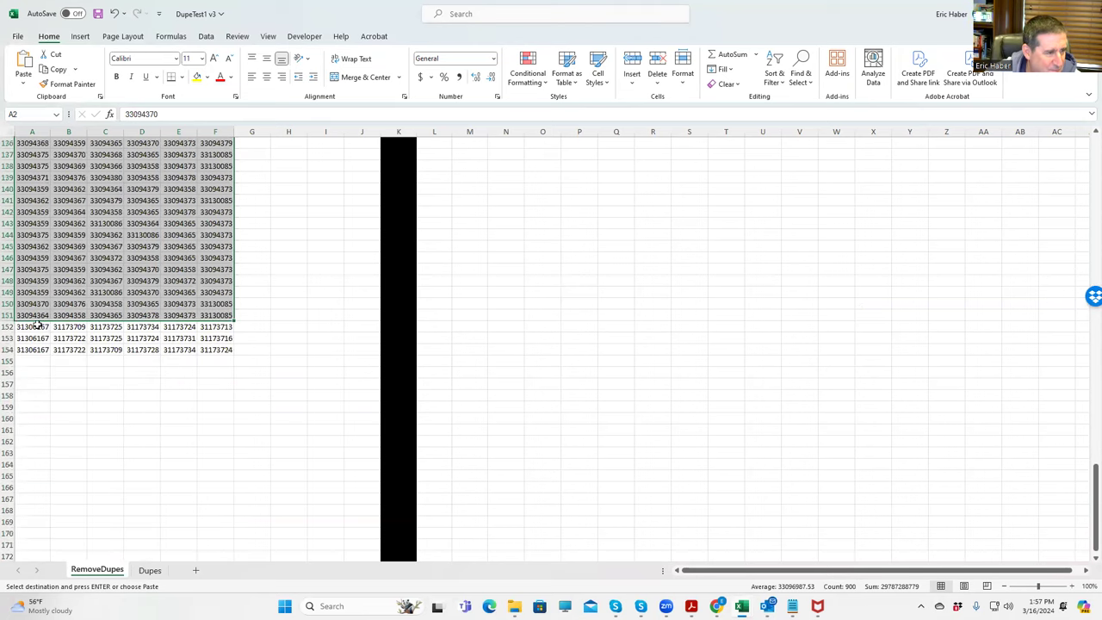
mouse_move(36, 325)
left_mouse_down()
mouse_move(106, 354)
mouse_move(214, 357)
left_mouse_up()
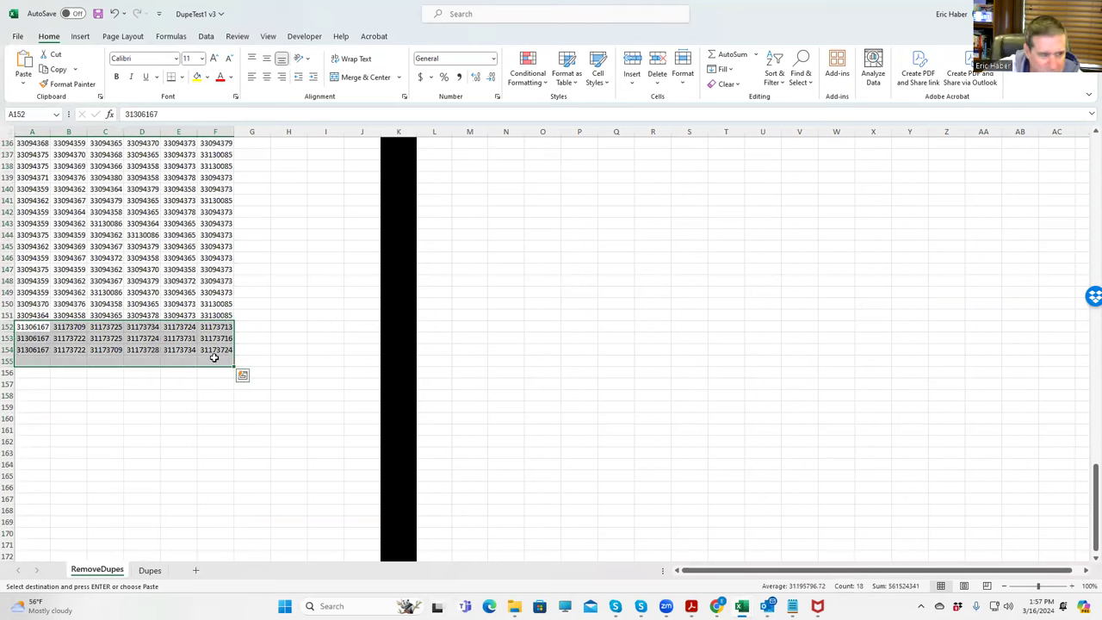
key("Delete")
scroll(679, 391, "up", 5)
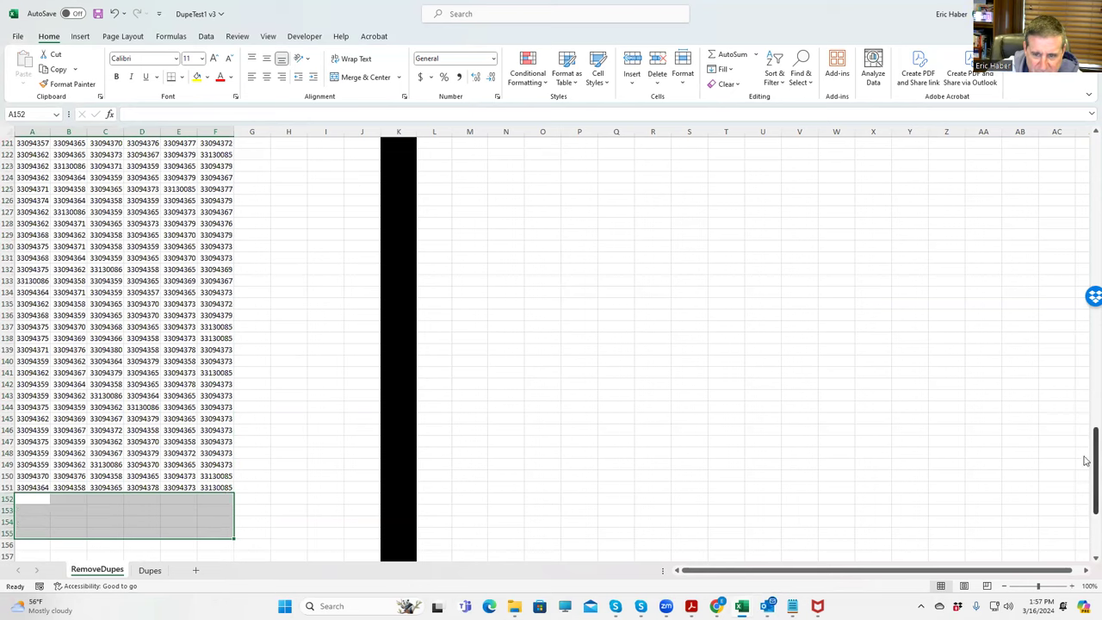
left_click_drag(1085, 461, 474, 164)
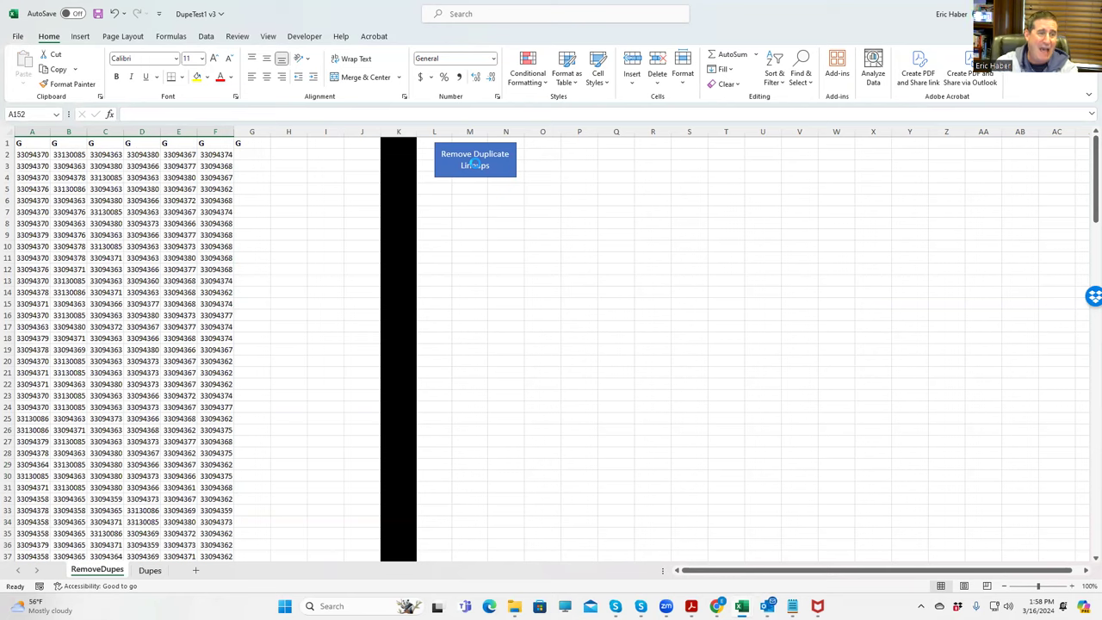
- Remove duplicate lineups and review the five duplicates in A2:F6 on the Dupes sheet
left_click(475, 163)
left_click(150, 572)
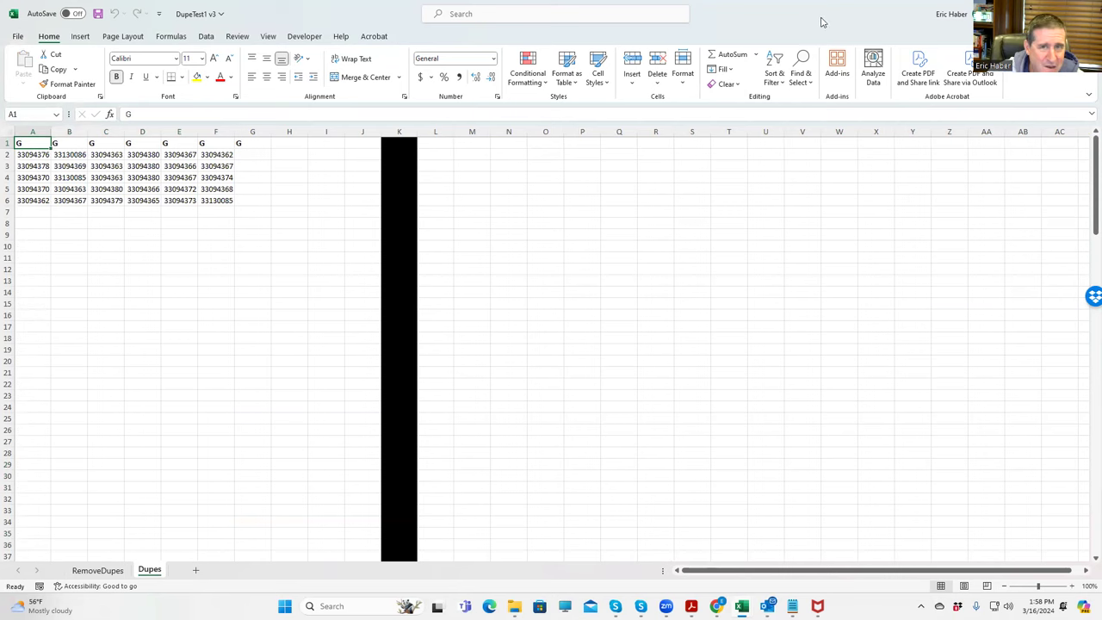
key("alt+Tab")
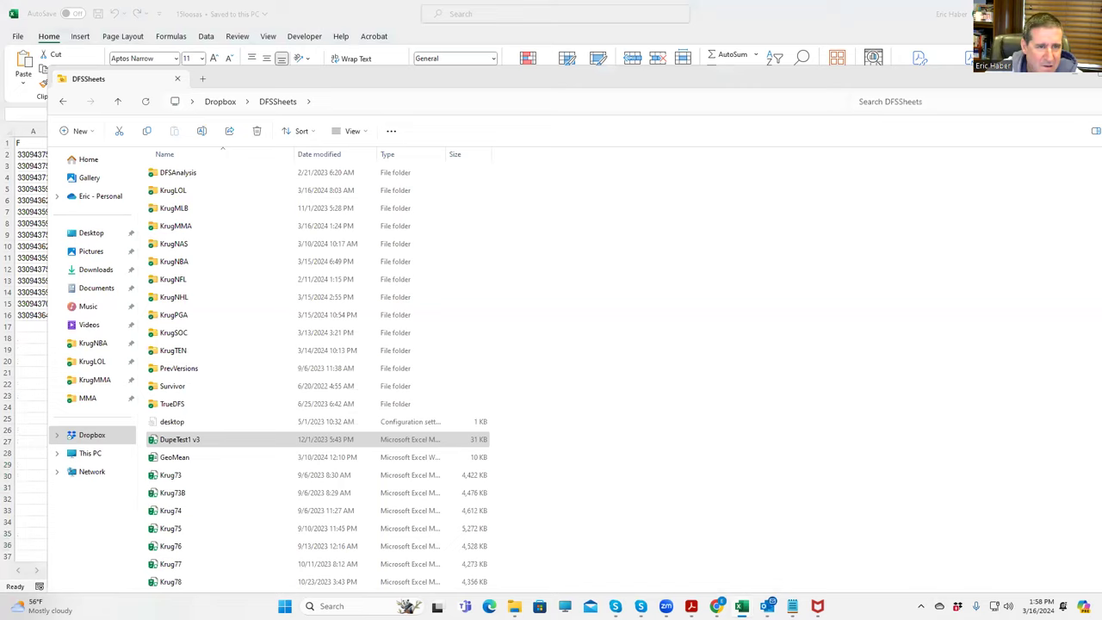
key("Return")
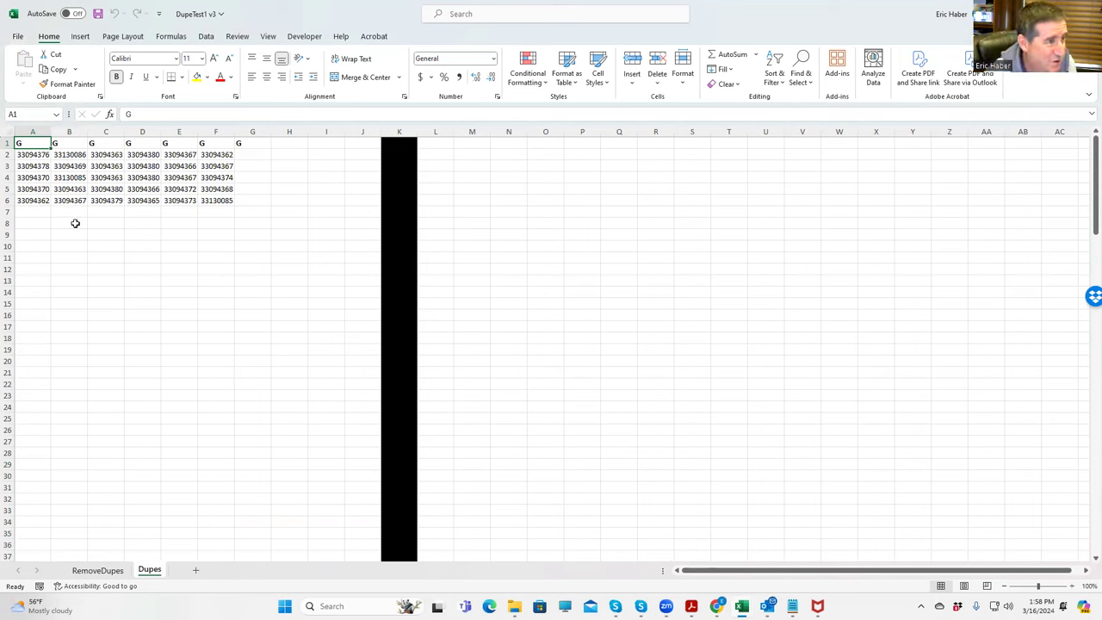
left_click_drag(28, 155, 229, 199)
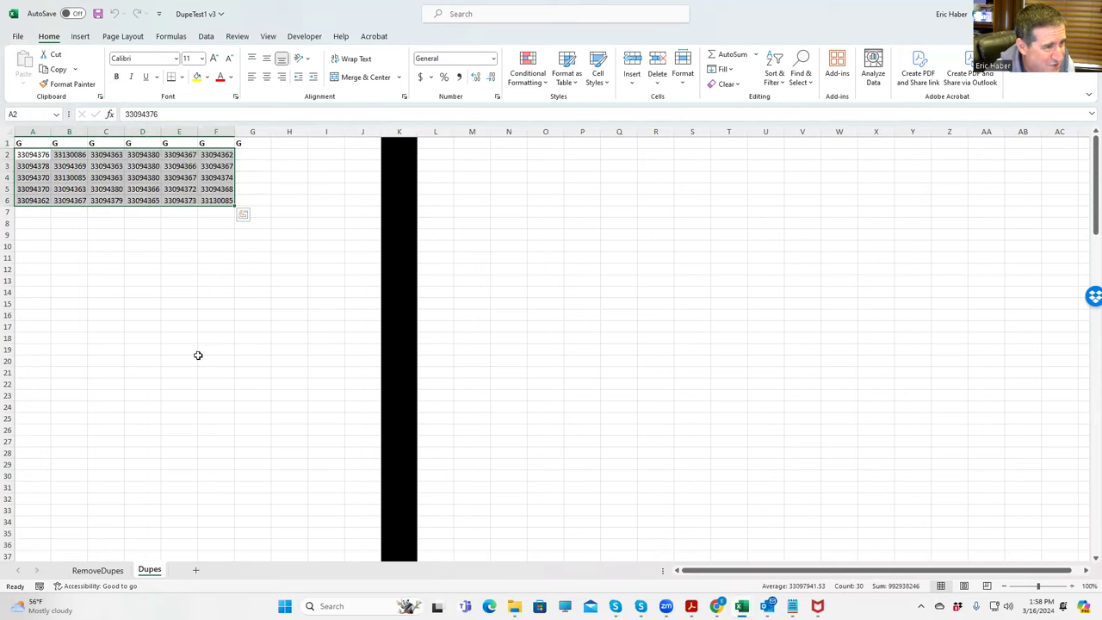
- Copy the 145 unique lineups in A2:F146 on the RemoveDupes sheet
left_click(97, 569)
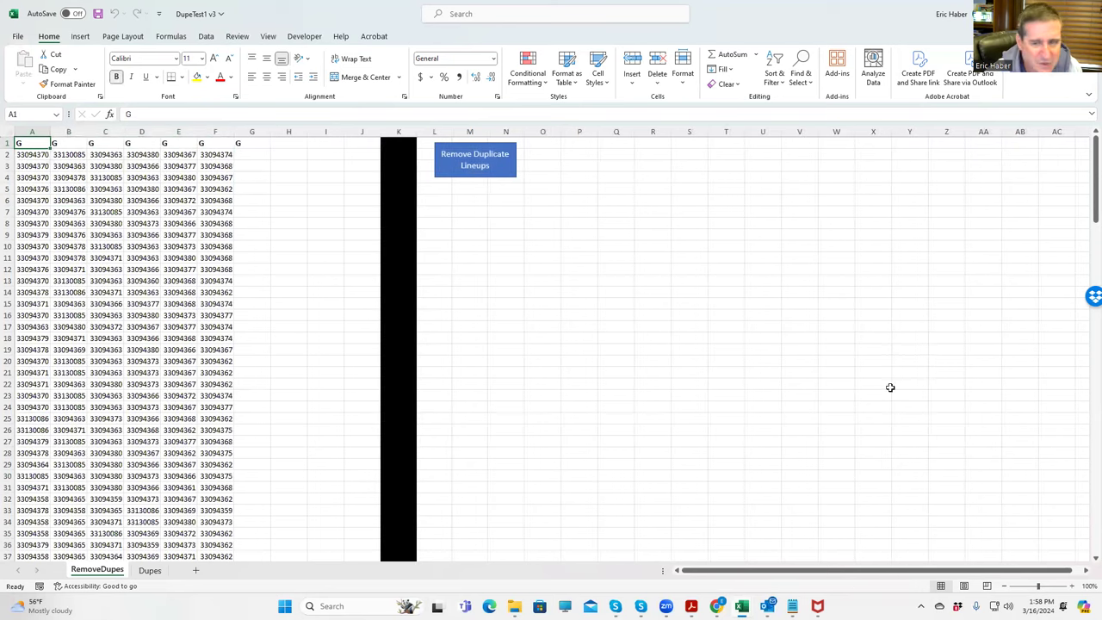
left_click(585, 224)
left_click_drag(23, 154, 222, 529)
key("ctrl+c")
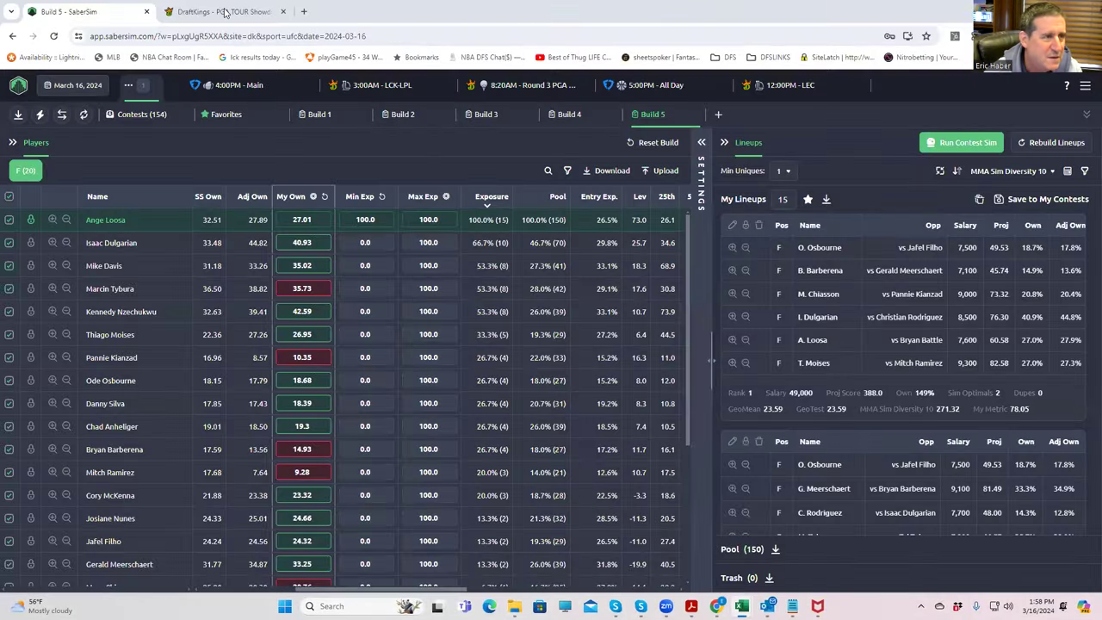
- On DraftKings Edit Entries, keep MMA as the sport and download the 154-entry DKEntries file
left_click(225, 12)
left_click(317, 103)
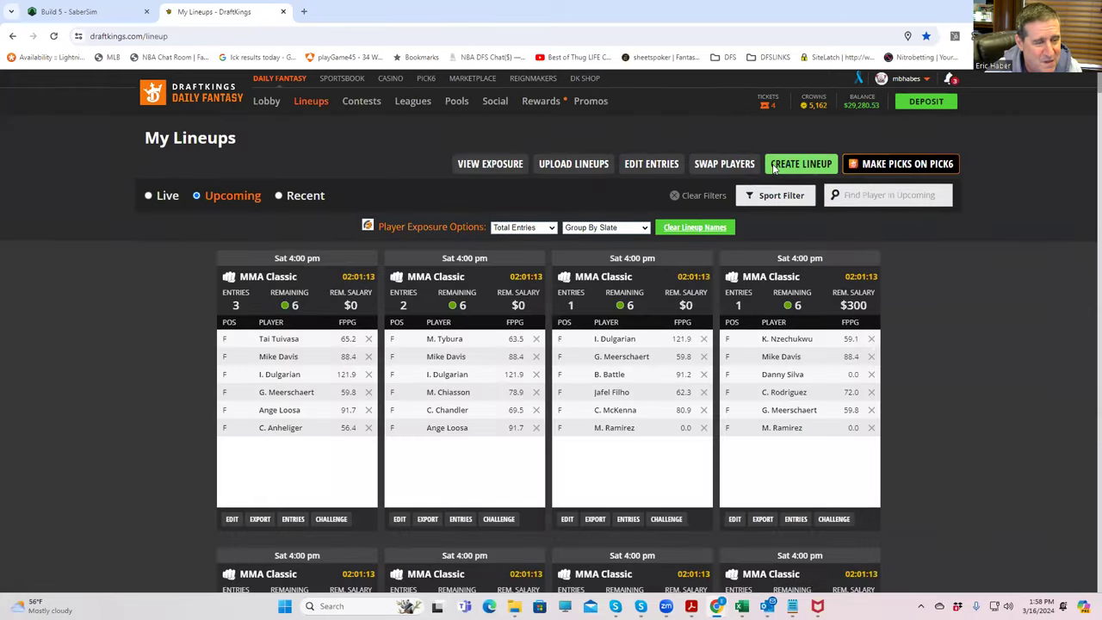
left_click(774, 167)
left_click(816, 303)
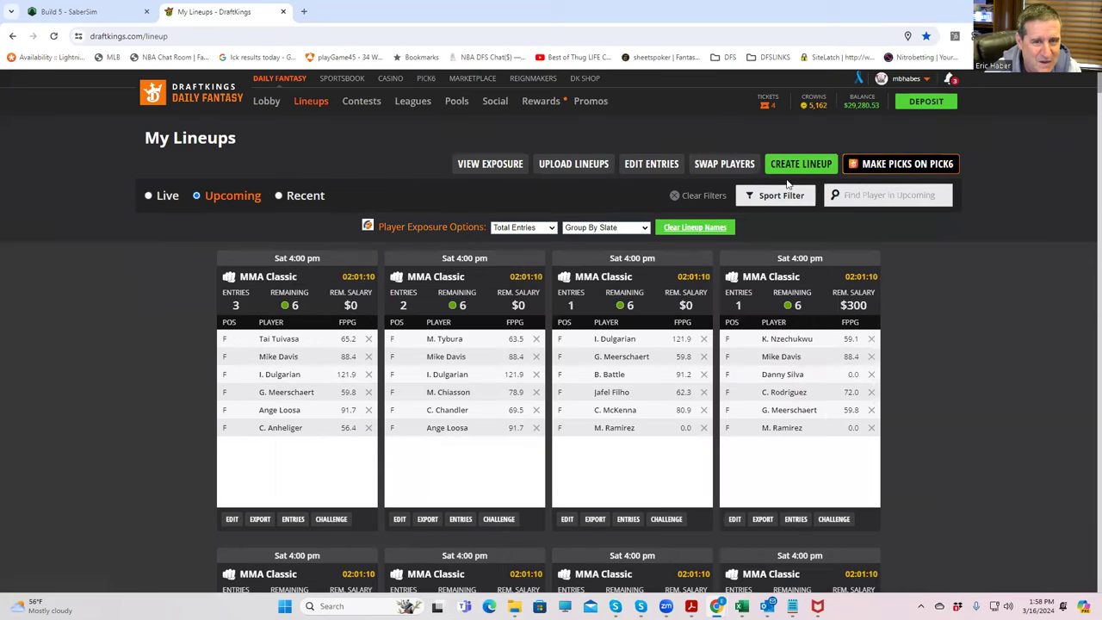
left_click(634, 166)
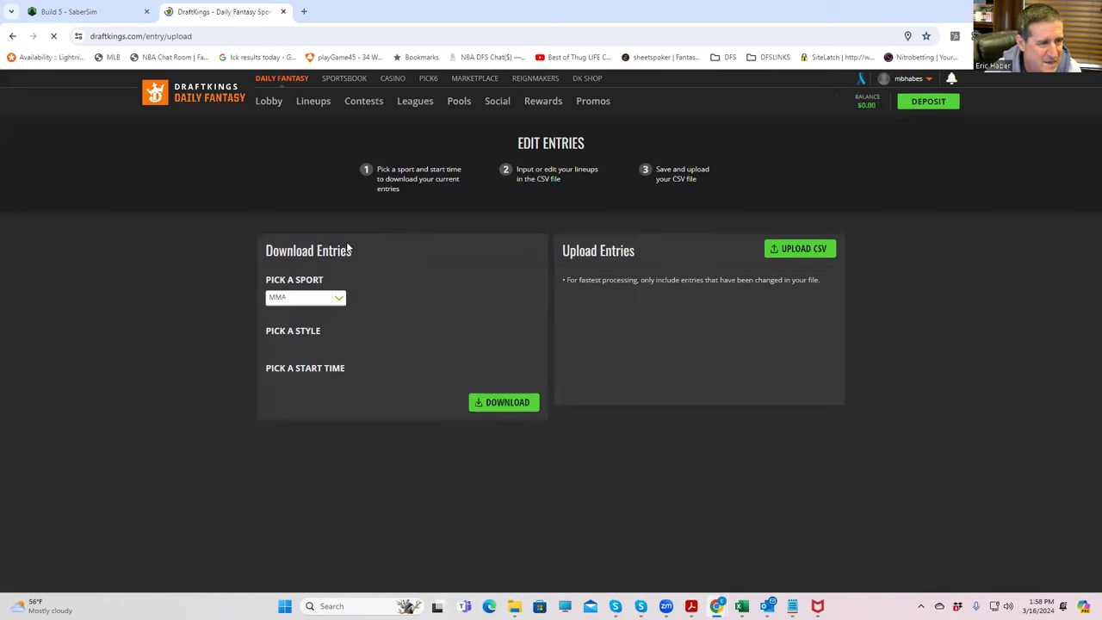
left_click(298, 301)
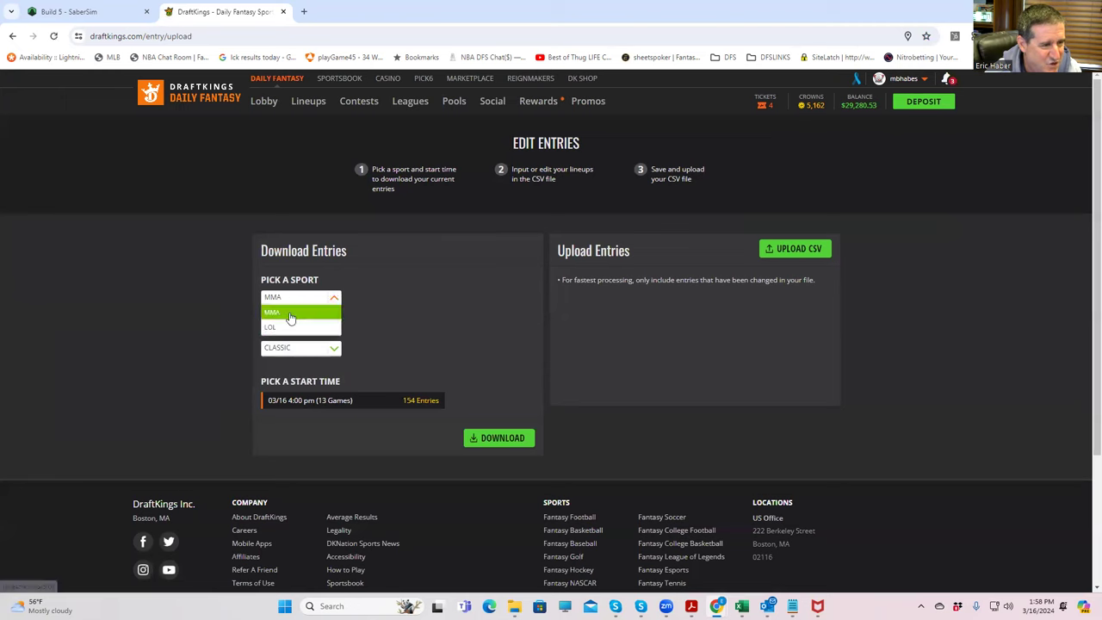
left_click(290, 315)
left_click(488, 439)
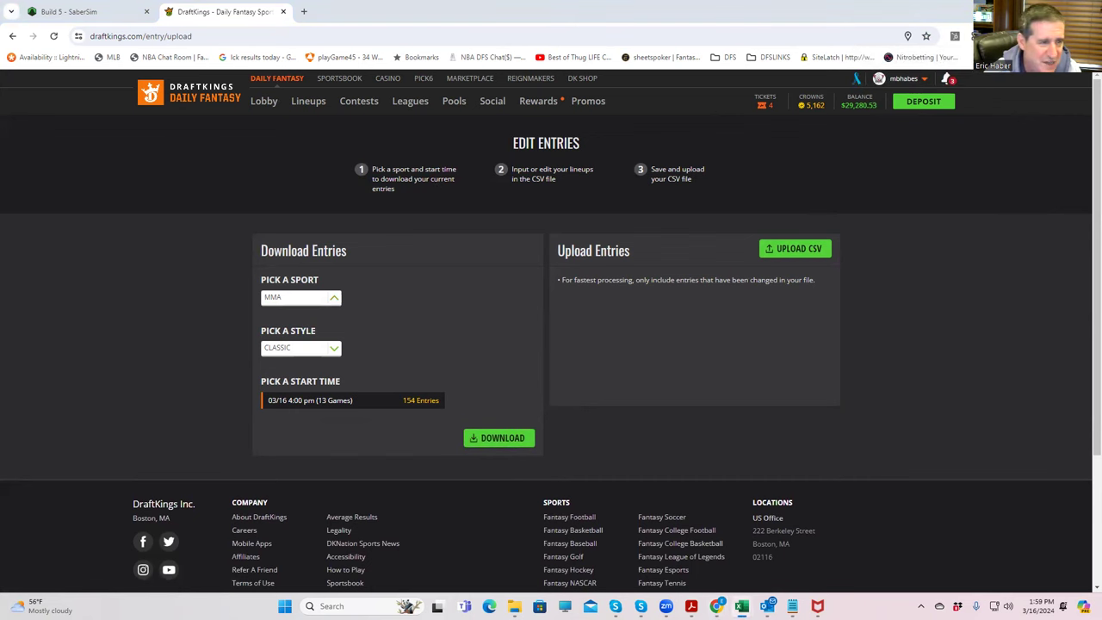
- Paste the unique lineup IDs at E2 of DKEntries and copy the first five lineups E2:J6
key("alt+Tab")
left_click(304, 225)
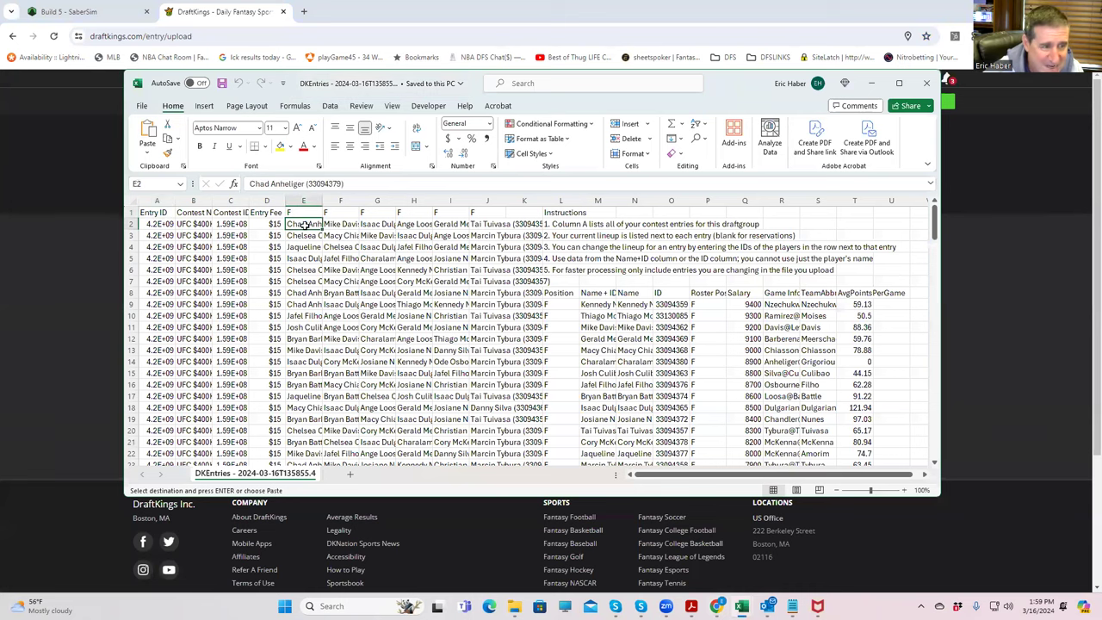
key("ctrl+v")
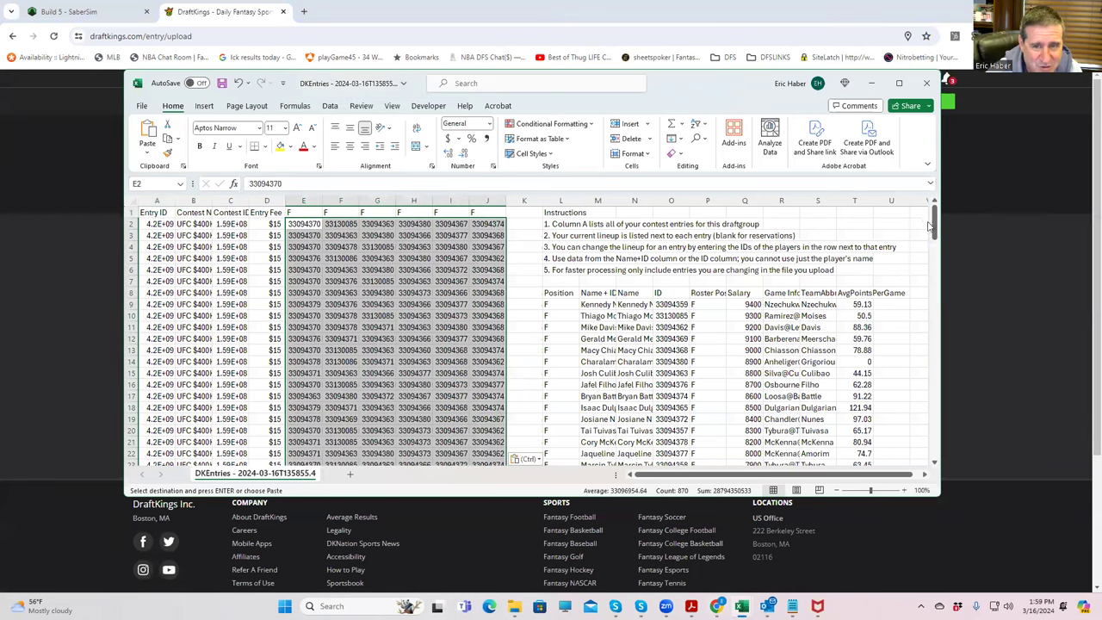
left_click_drag(935, 231, 932, 273)
left_click_drag(933, 327, 959, 177)
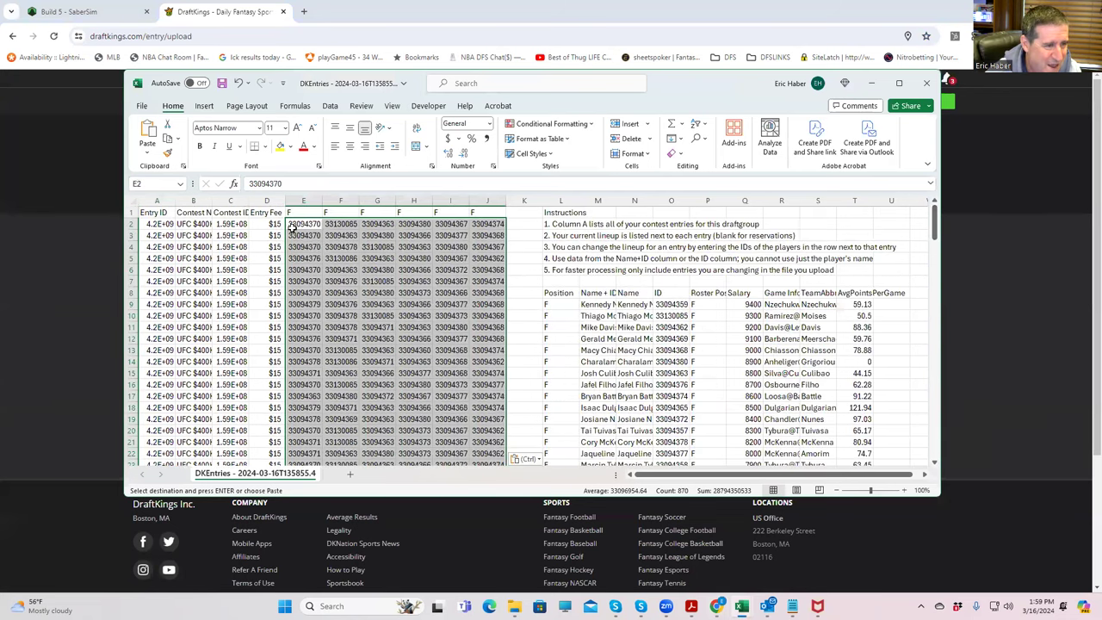
left_click_drag(304, 225, 490, 269)
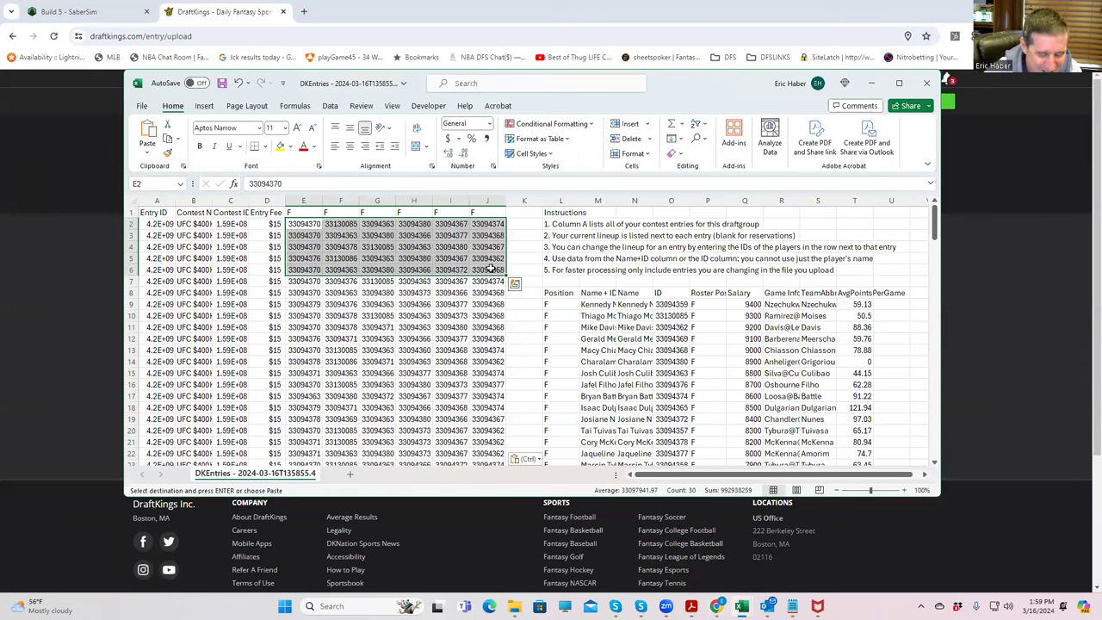
key("ctrl+c")
- Paste those five lineups at E147 and again at E152 to fill the remaining entries
scroll(419, 382, "down", 5)
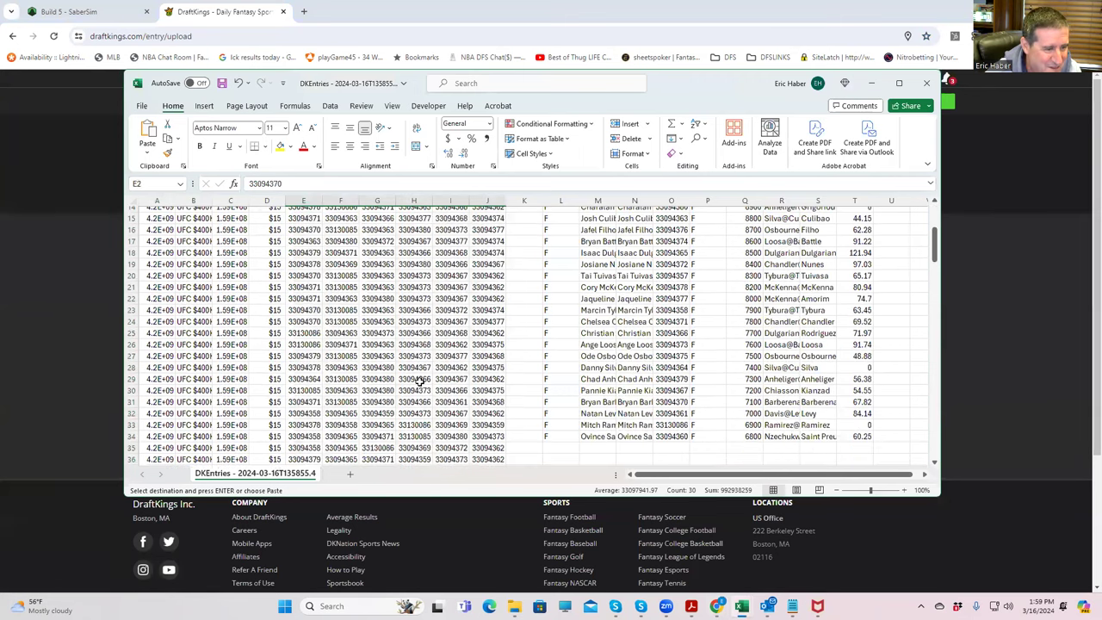
scroll(419, 382, "down", 20)
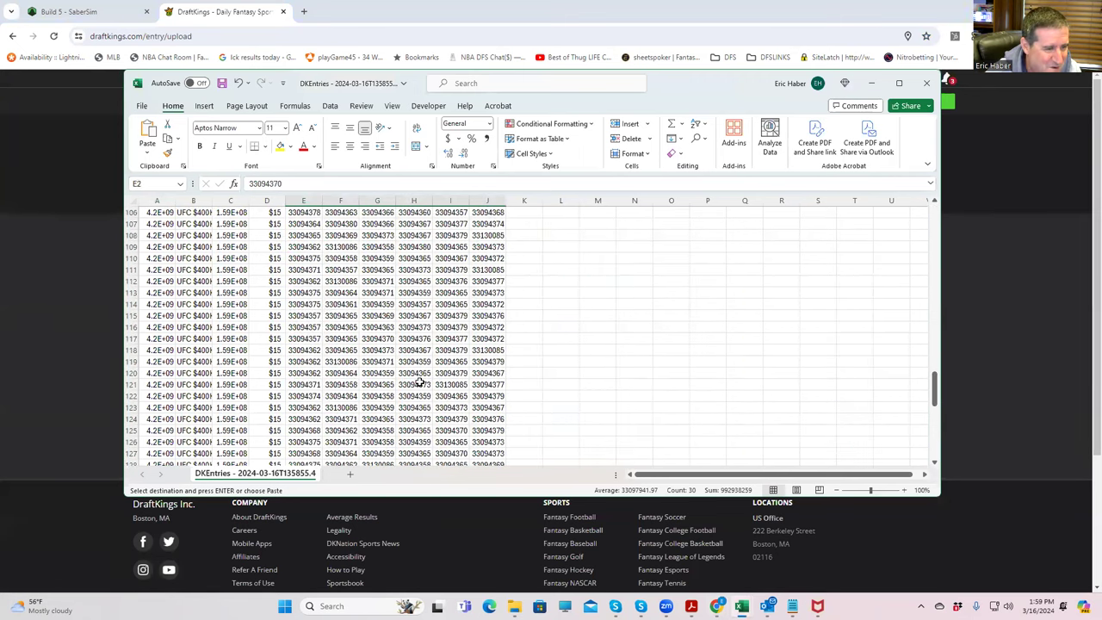
scroll(419, 382, "down", 10)
left_click(303, 338)
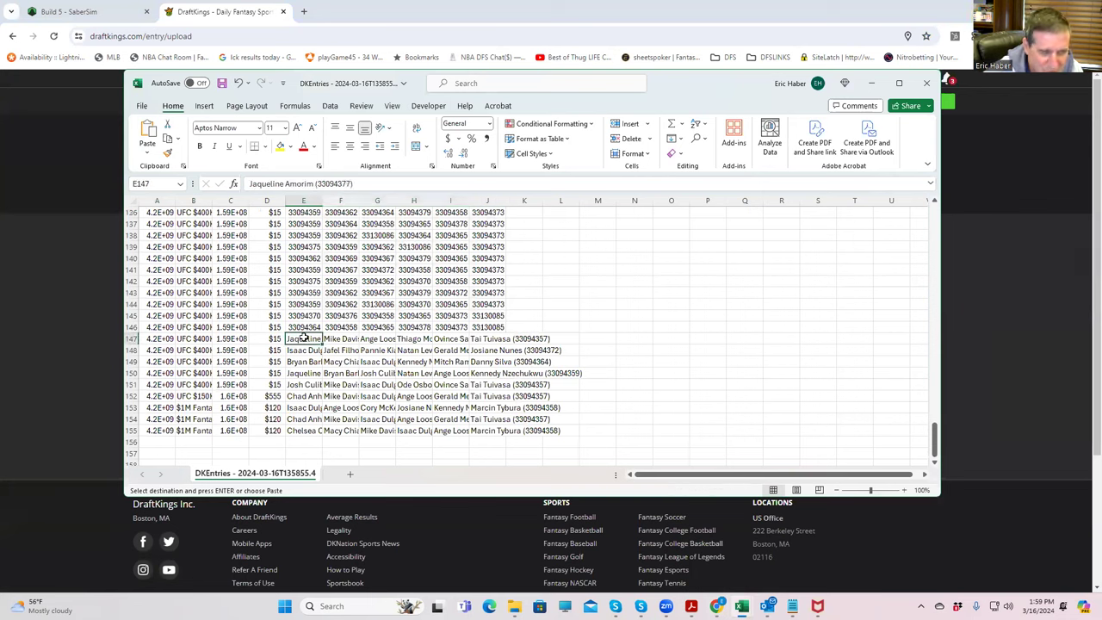
key("ctrl+v")
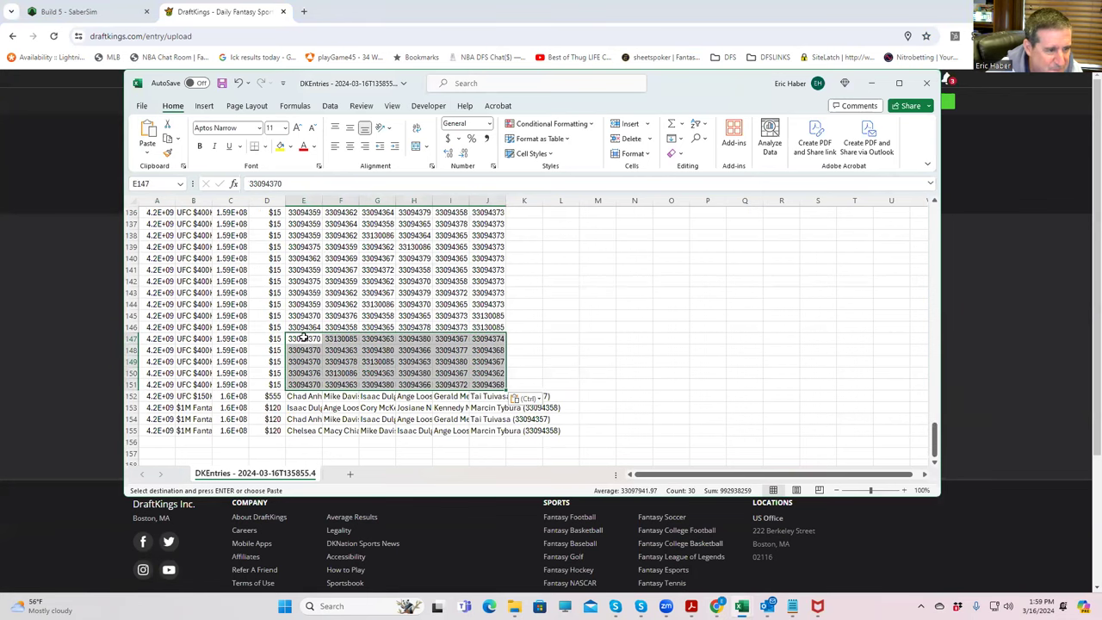
left_click(298, 395)
key("ctrl+v")
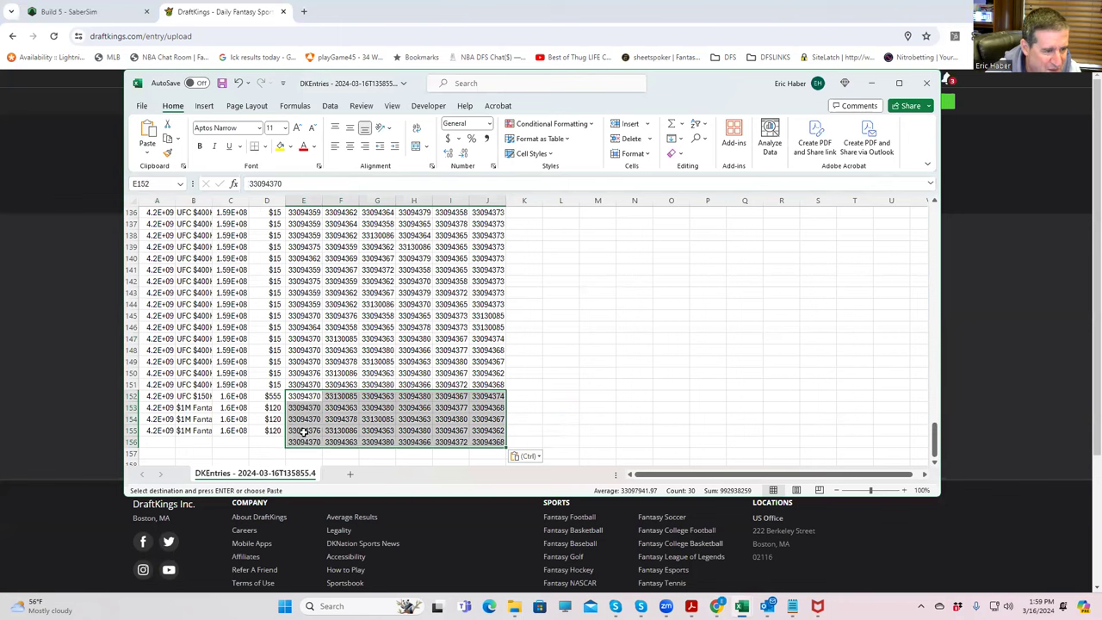
- Clear the extra lineup in row 156 and save the DKEntries file
left_click_drag(308, 442, 484, 441)
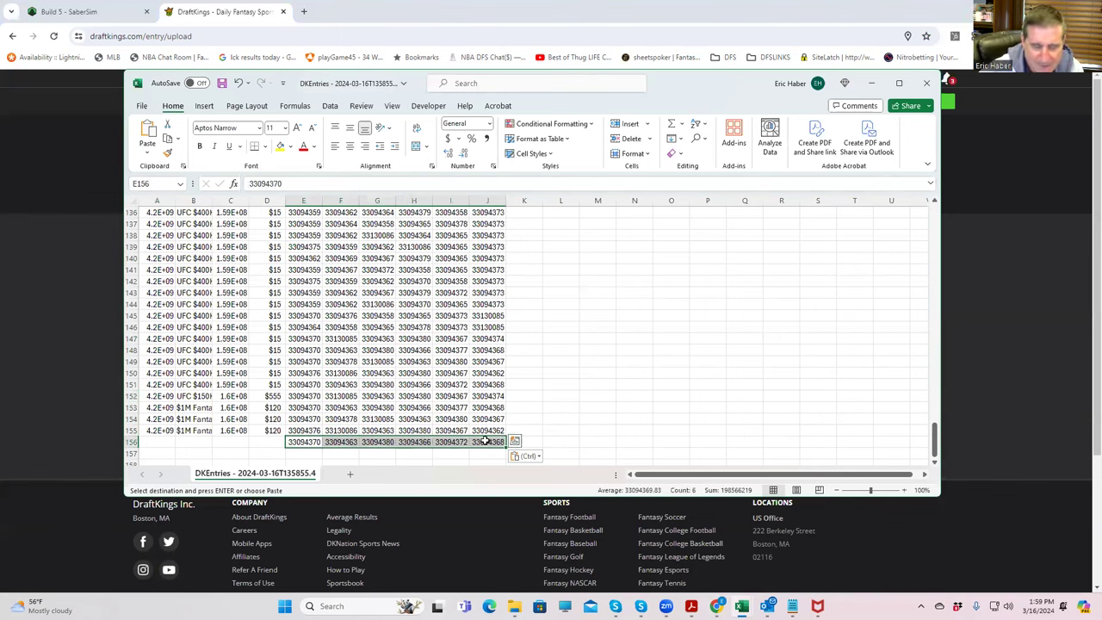
key("Delete")
left_click(610, 394)
left_click(222, 83)
- Upload the edited DKEntries CSV from Downloads, updating 154 of 154 entries with 0 errors
left_click(871, 86)
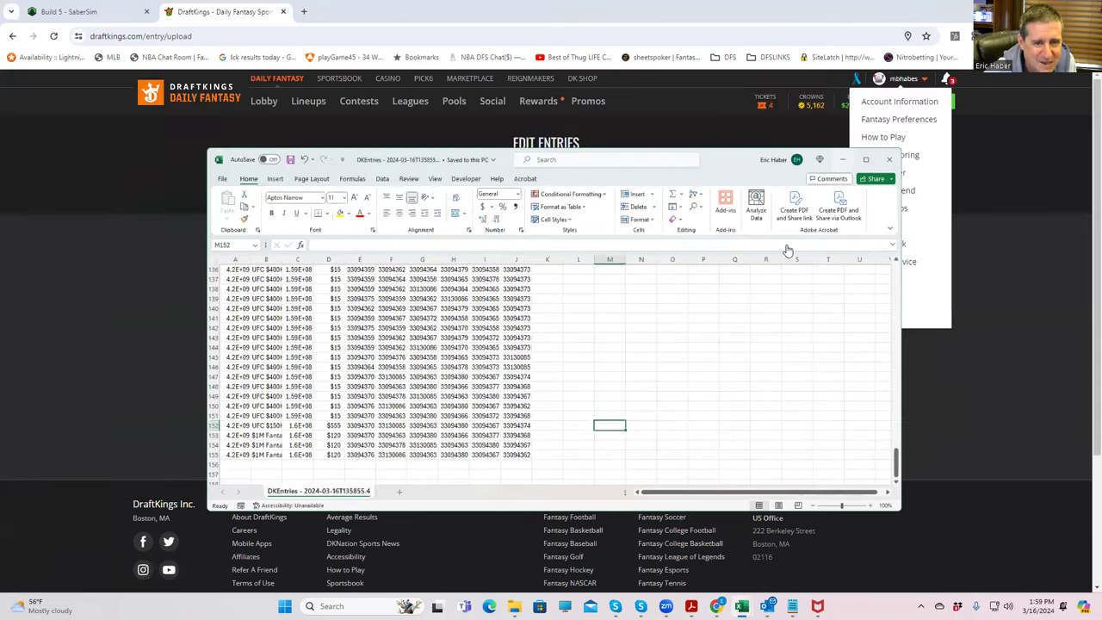
left_click(795, 248)
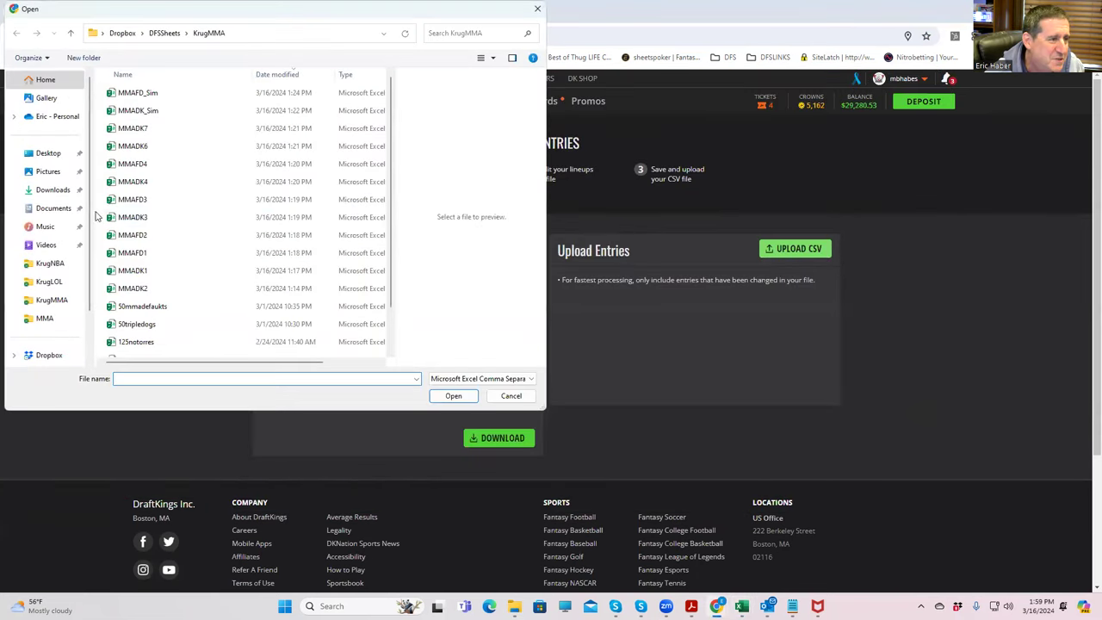
left_click(53, 189)
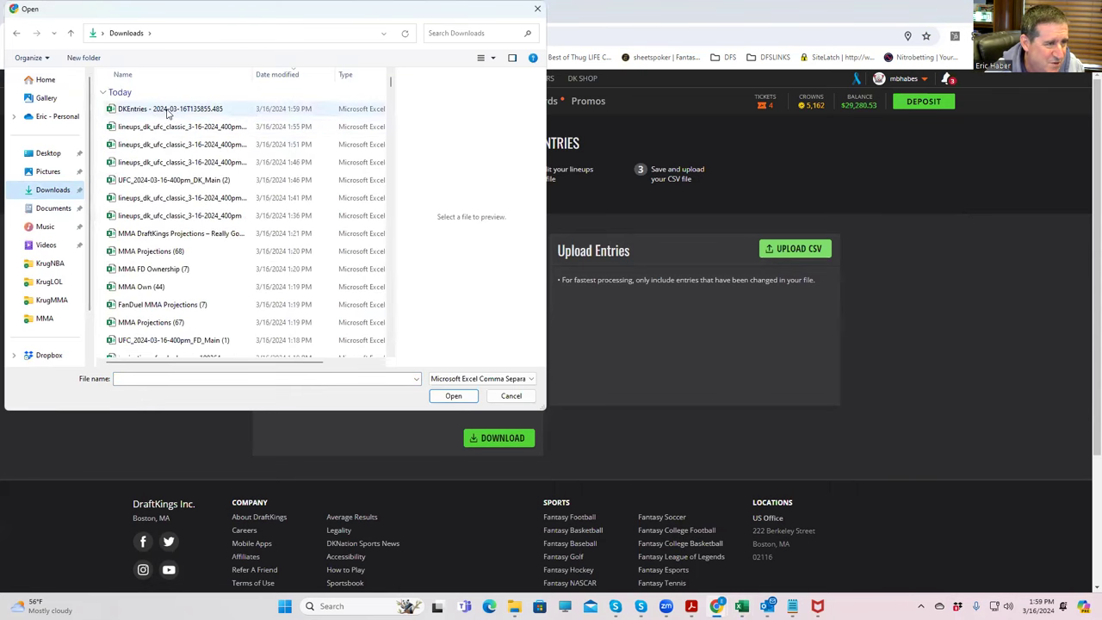
left_click(168, 110)
left_click(454, 396)
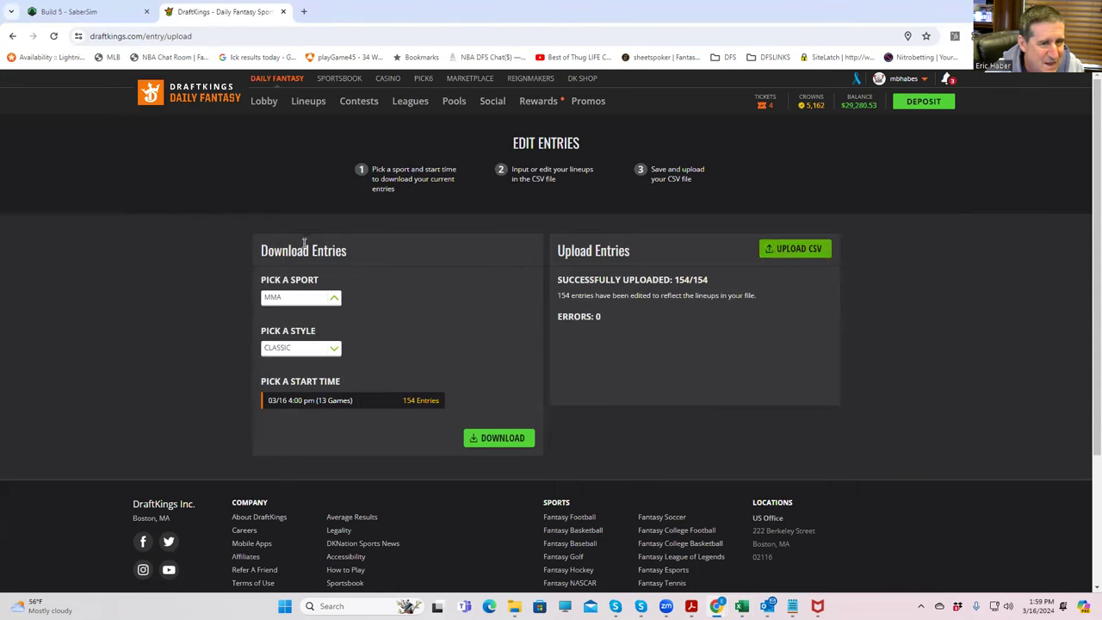
left_click(888, 85)
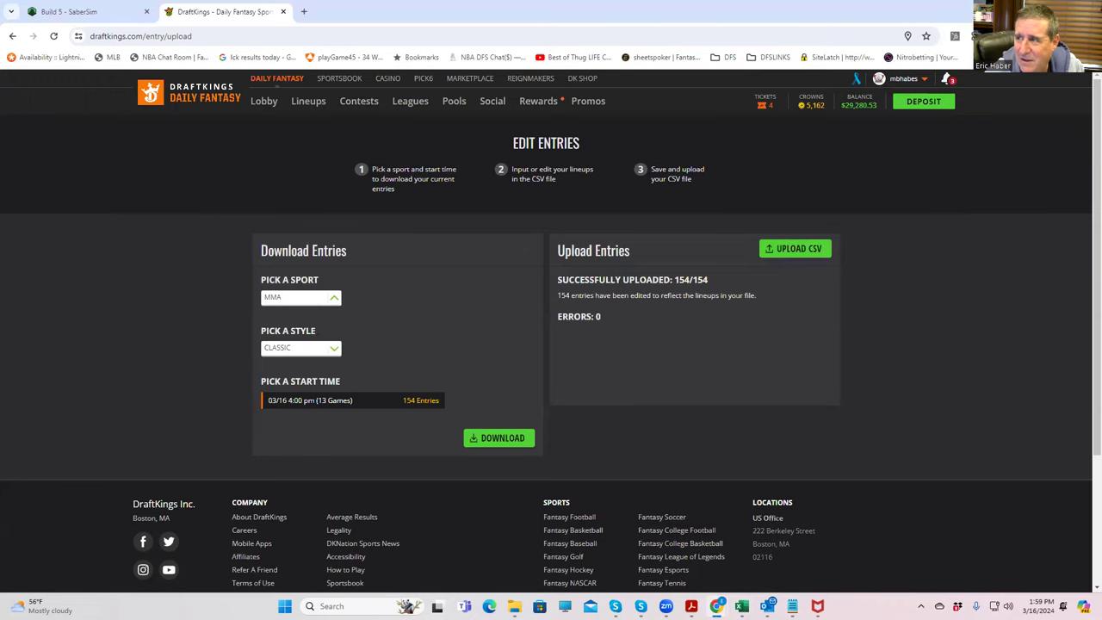